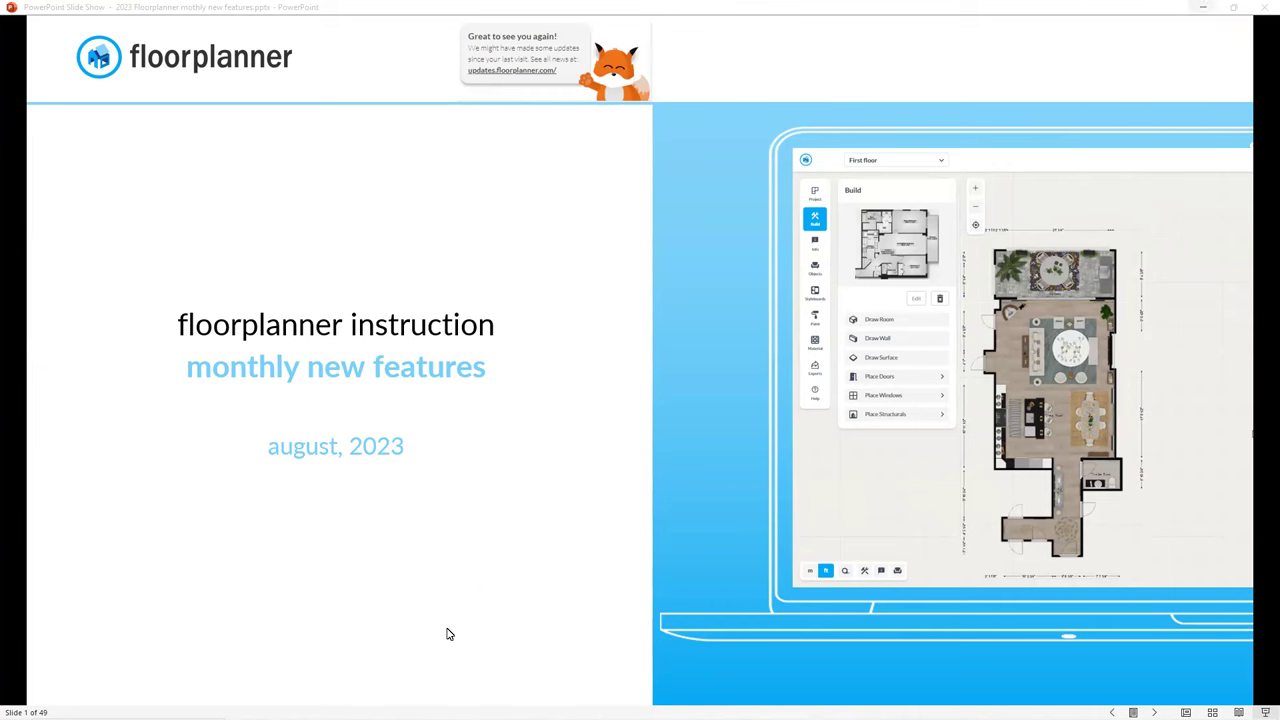
Minimize the slideshow and show the updates page at the Styleboards & Roomstyles entry
left_click(1203, 9)
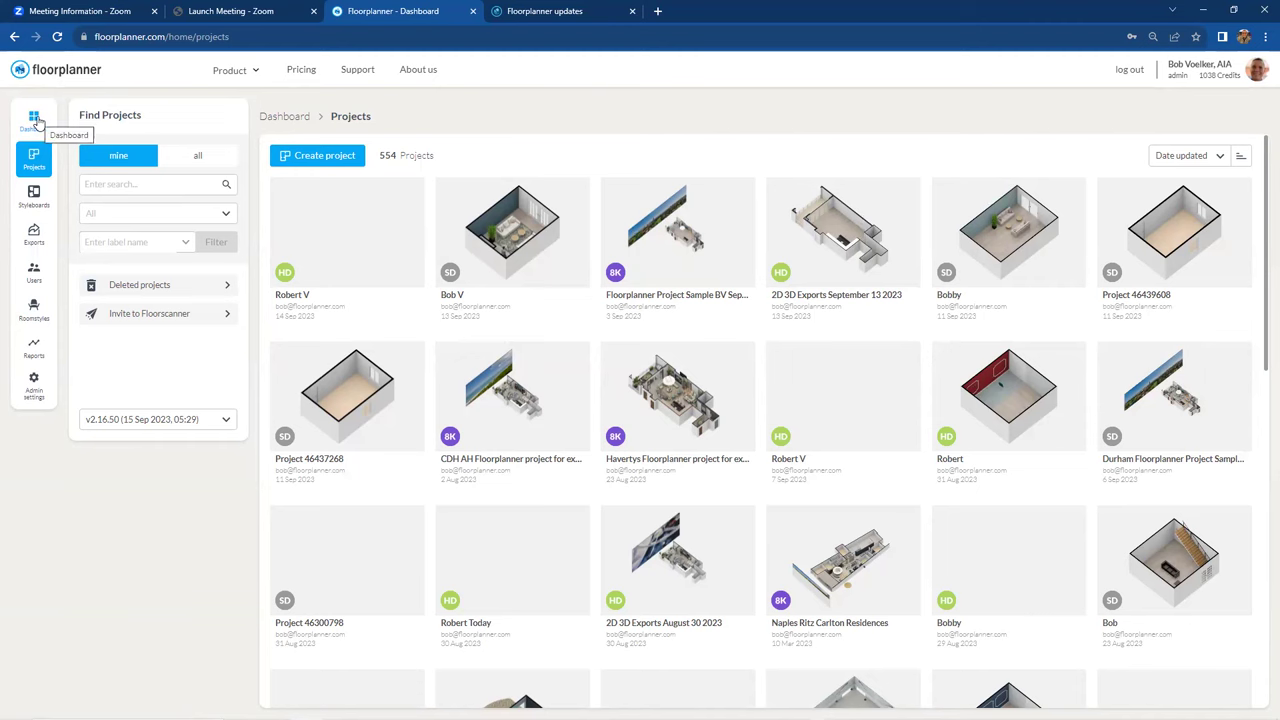
left_click(35, 119)
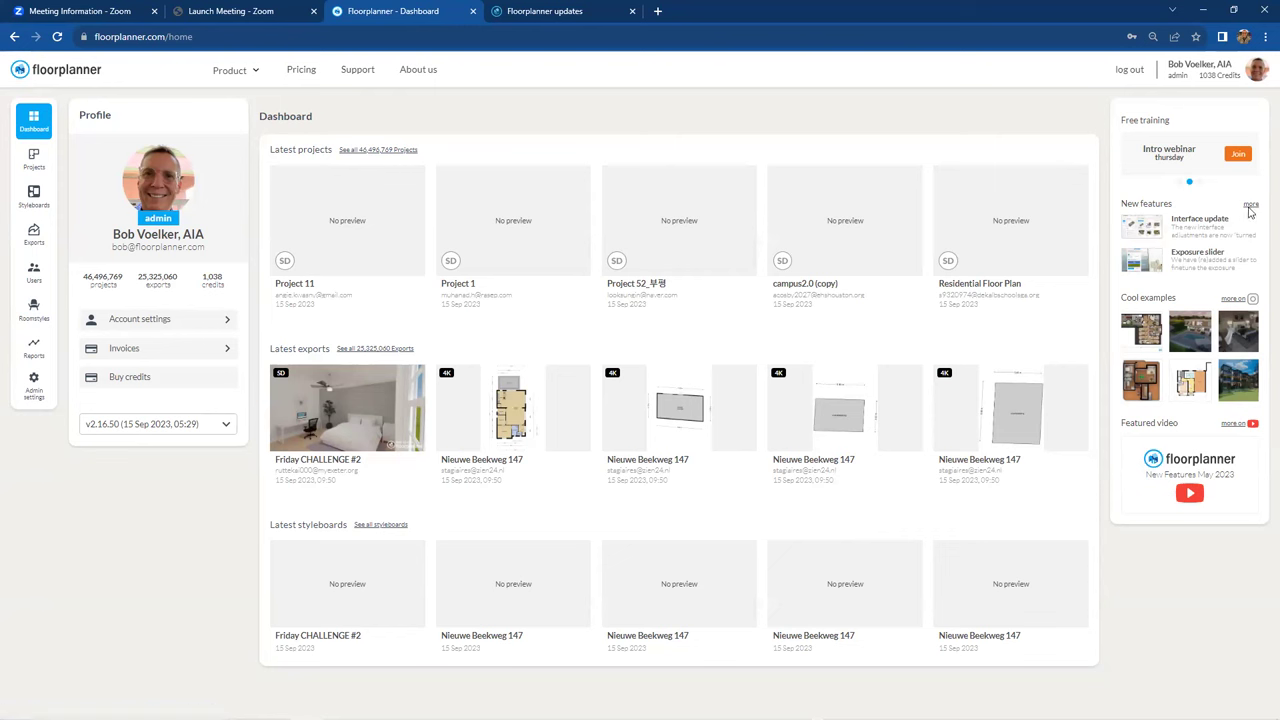
left_click(553, 14)
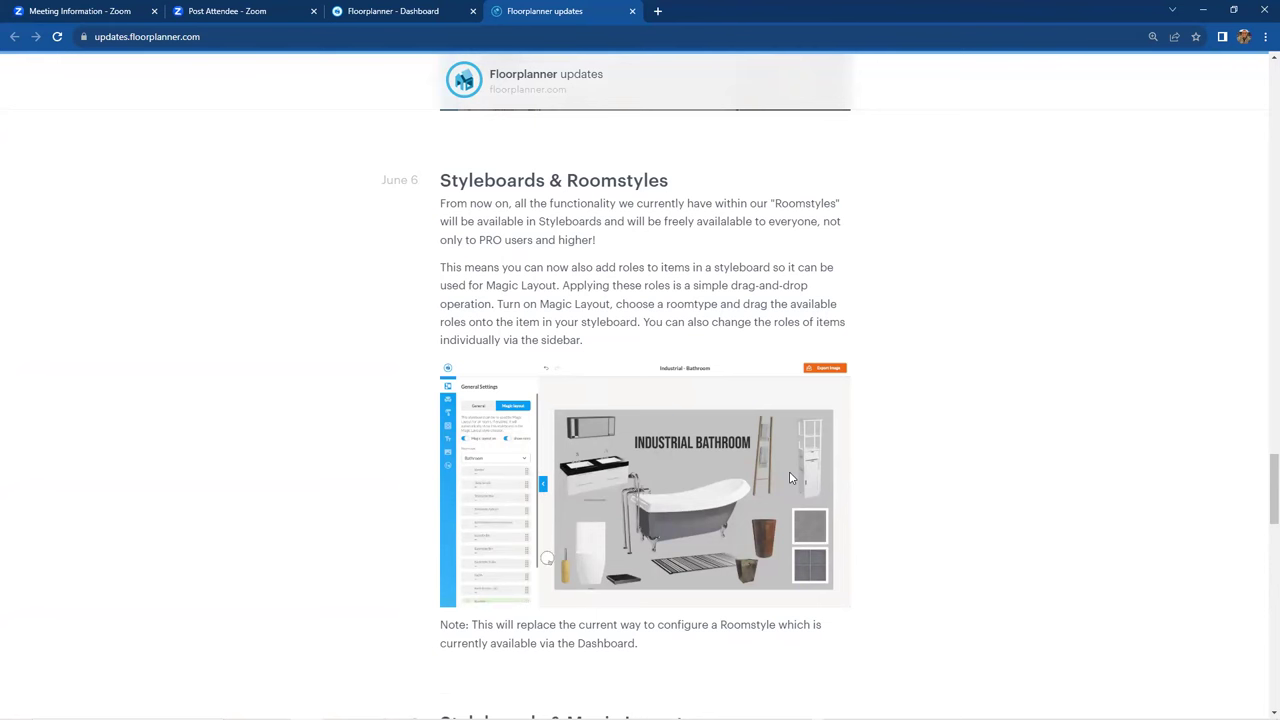
Scroll the updates page up to the June 27 'More styleboard tweaks' entry
scroll(789, 477, "up", 2)
scroll(789, 477, "up", 3)
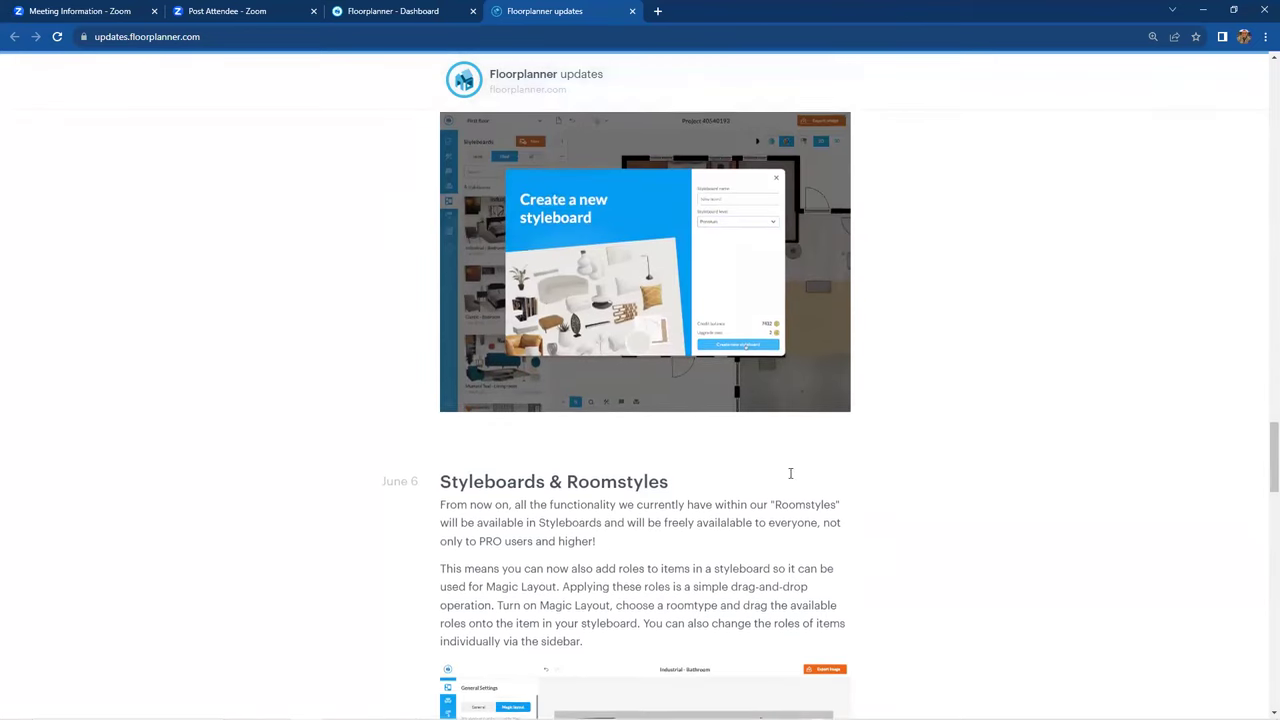
scroll(790, 477, "down", 4)
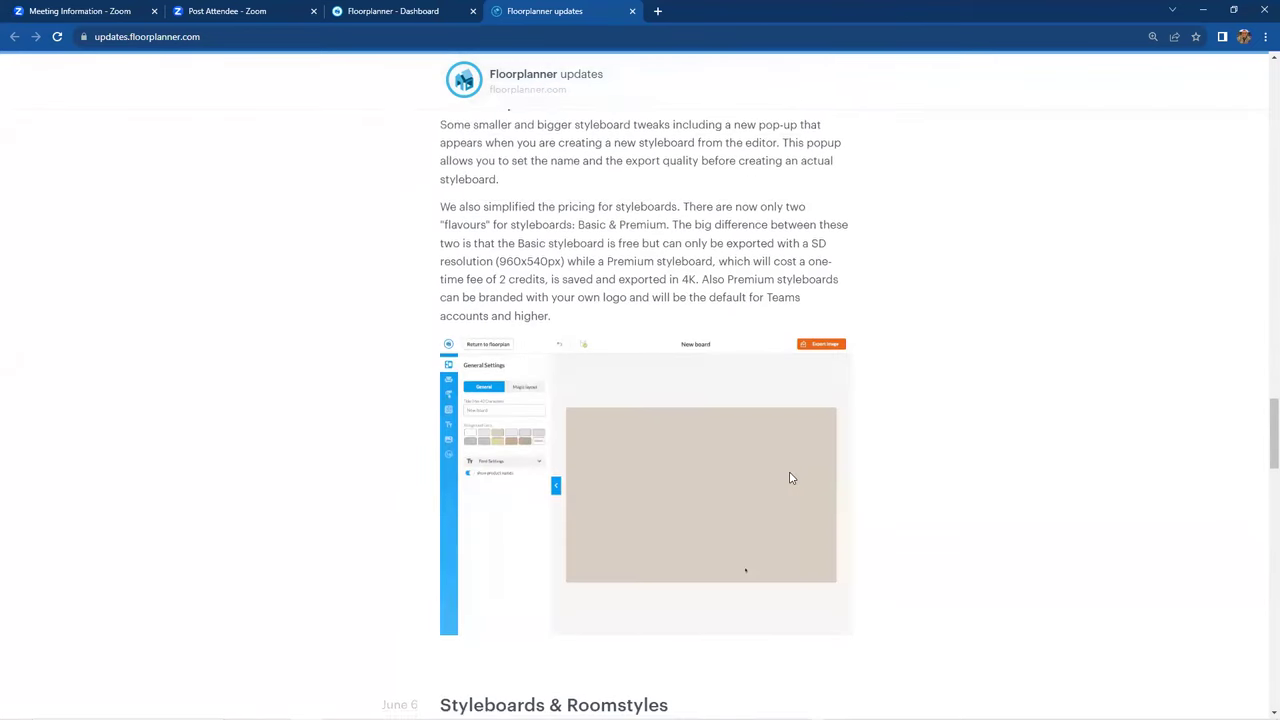
scroll(794, 497, "up", 3)
scroll(794, 497, "up", 2)
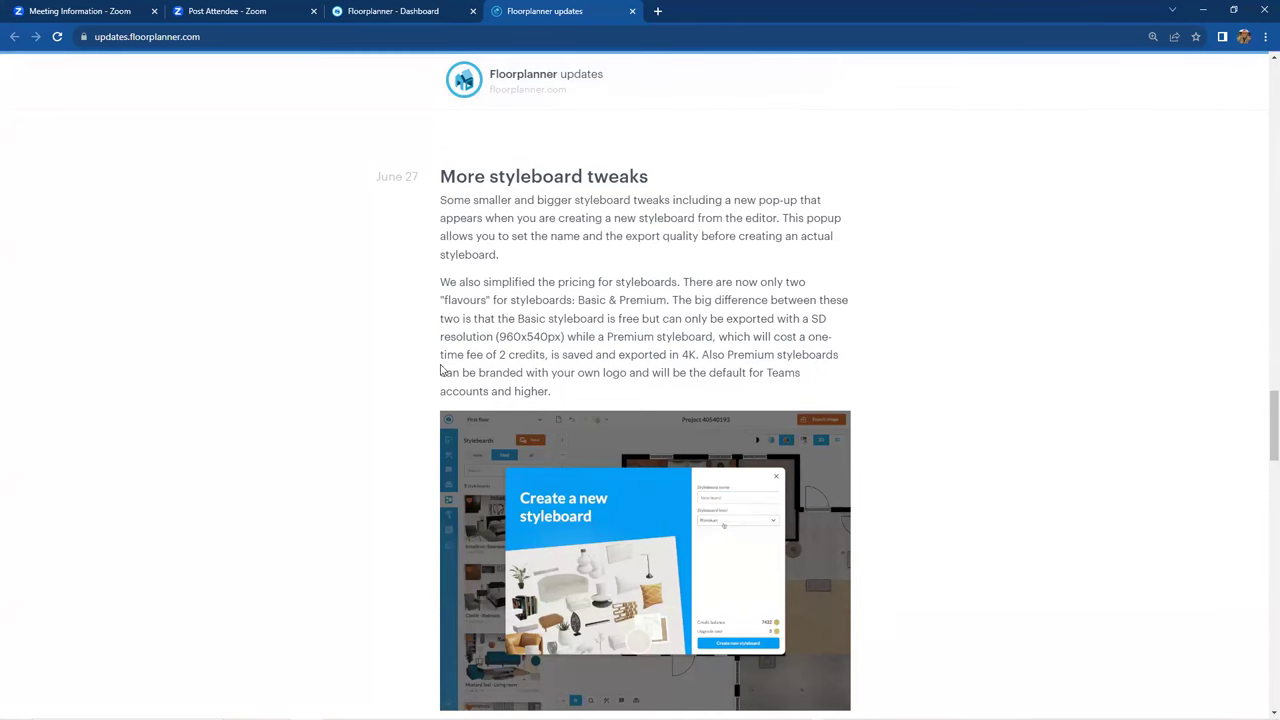
From the dashboard's Styleboards page, bring up the Create a new styleboard pop-up
left_click(392, 13)
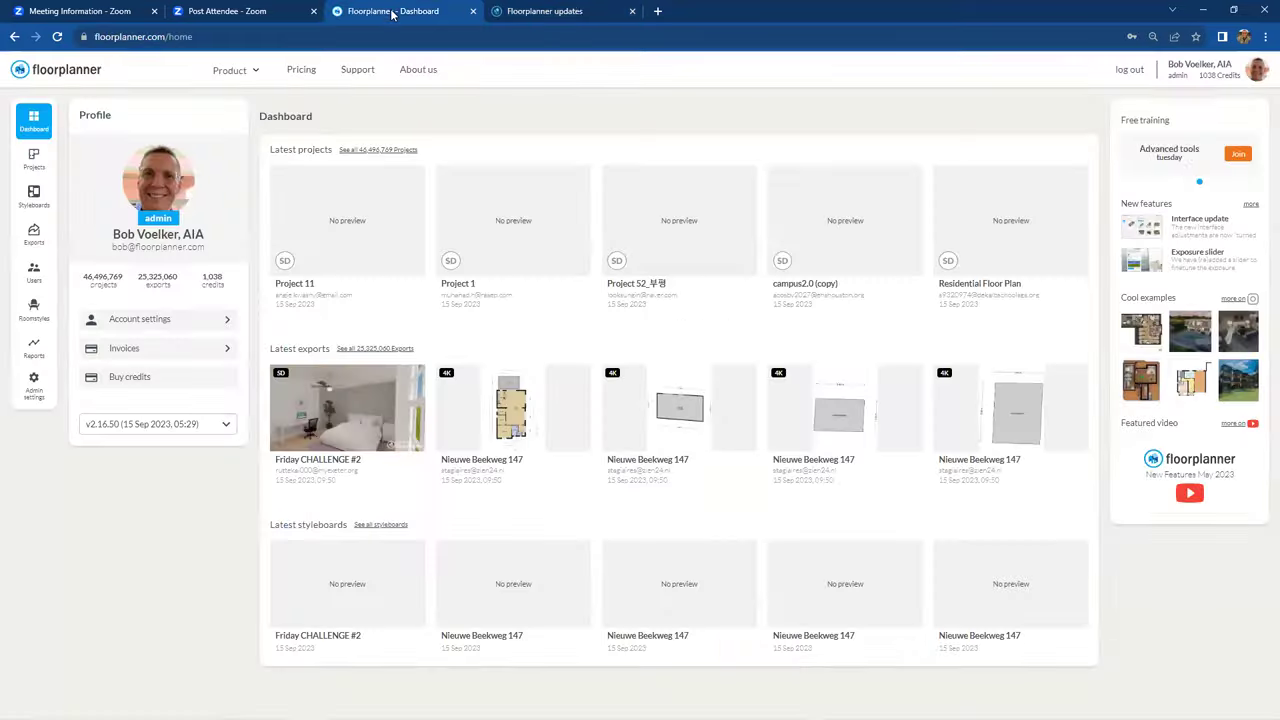
left_click(34, 196)
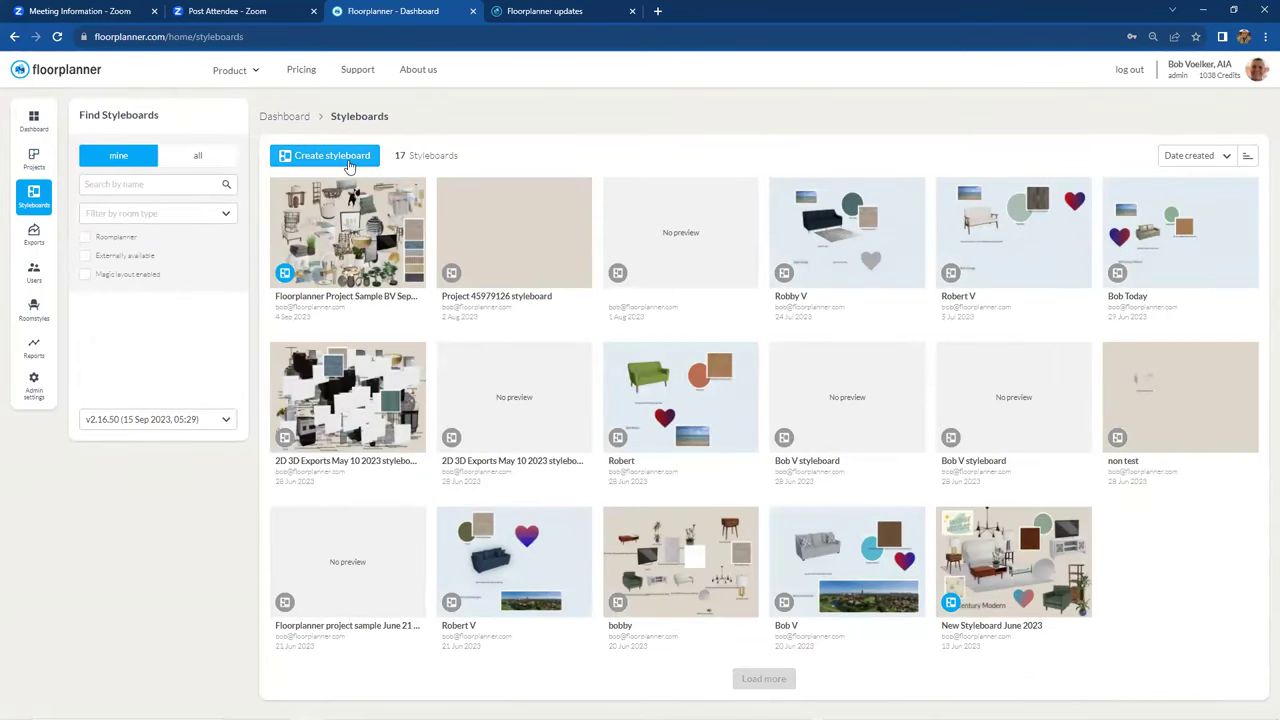
left_click(349, 166)
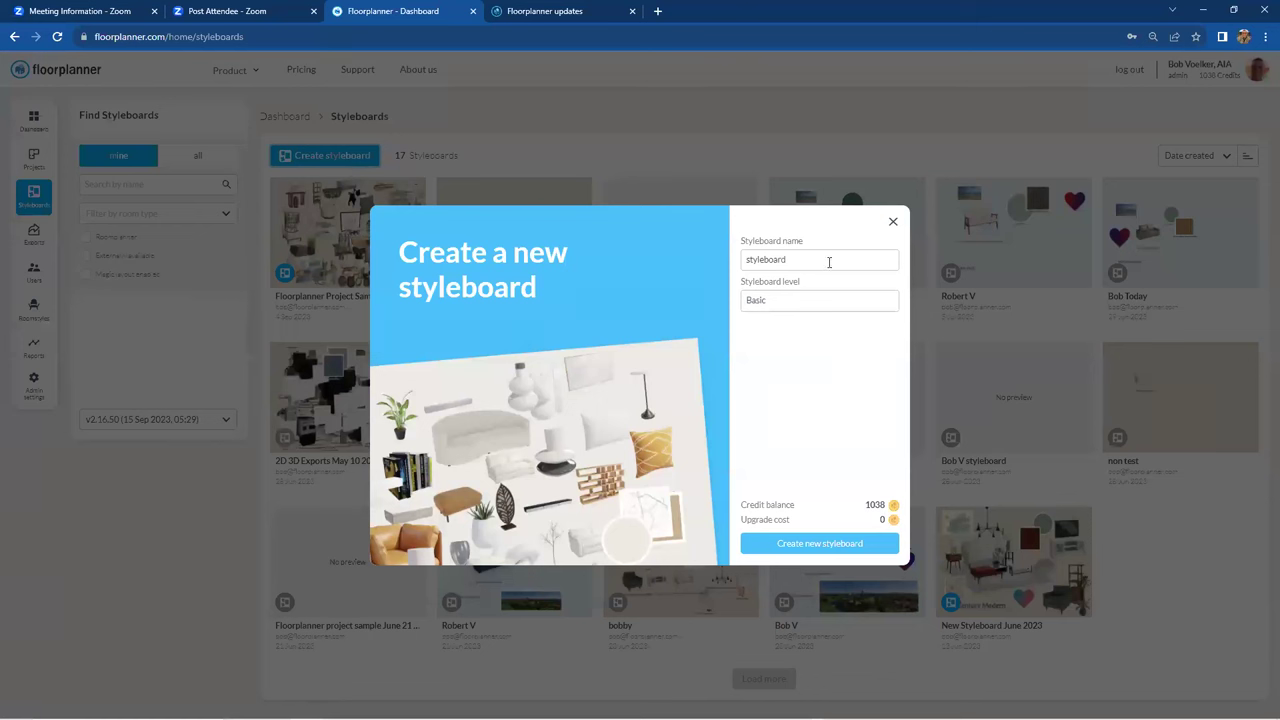
Select the default name 'styleboard' and set the styleboard level to Premium, costing 2 credits
left_click_drag(829, 262, 744, 259)
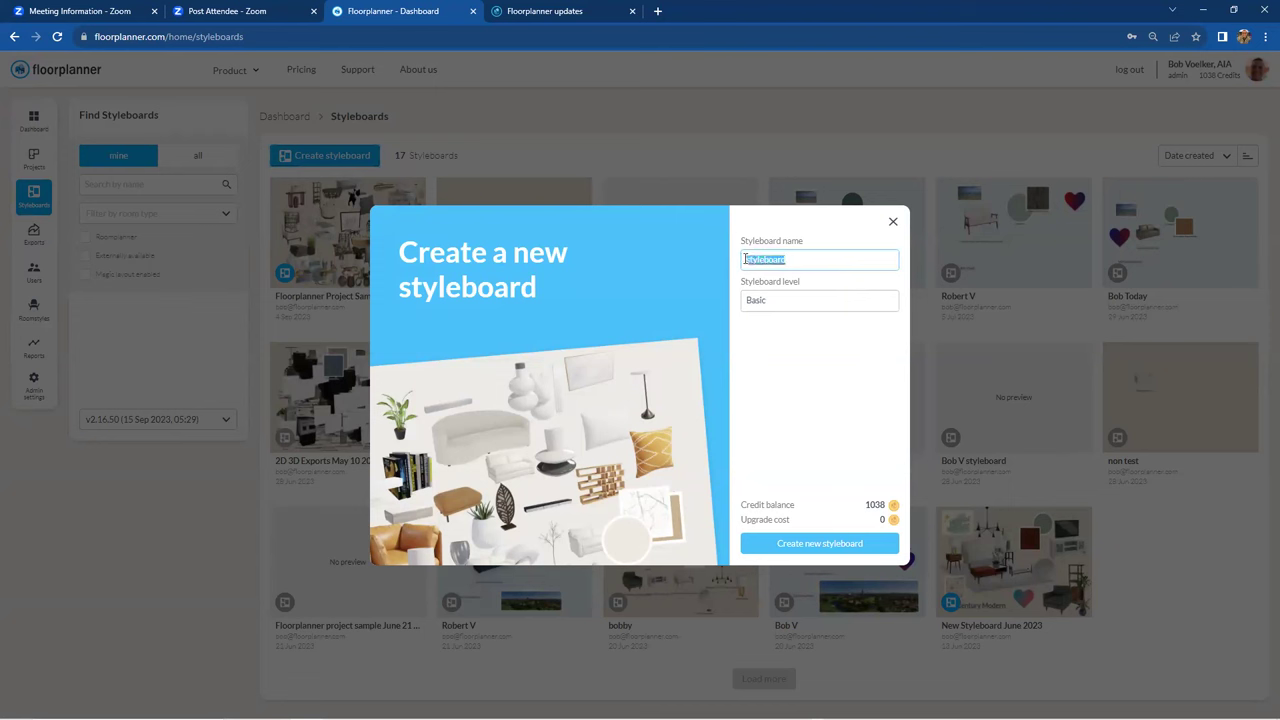
left_click(840, 310)
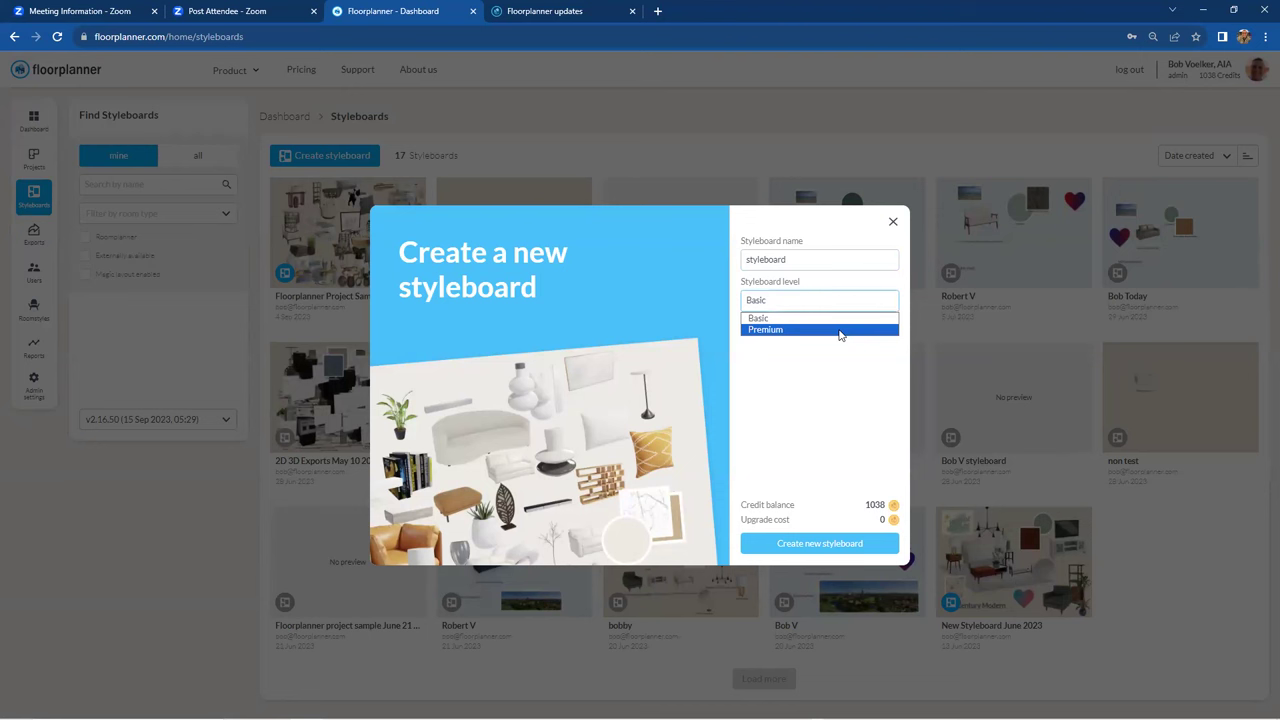
left_click(840, 330)
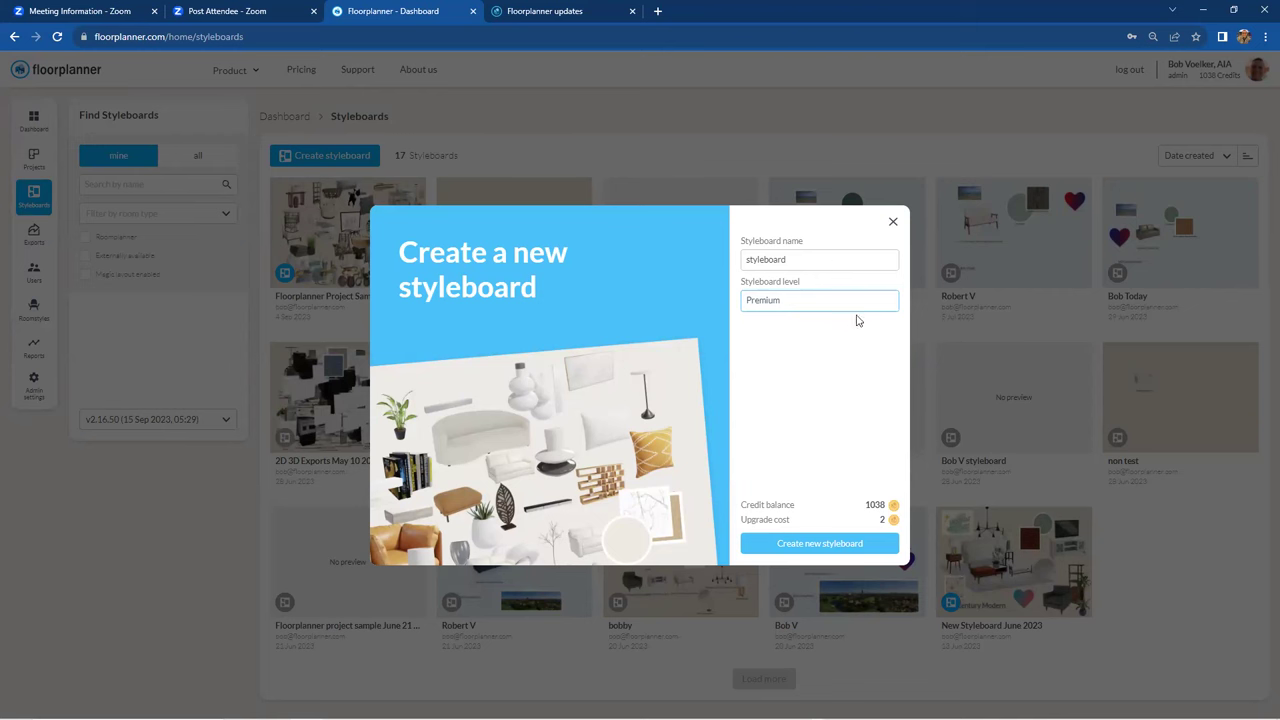
Close the styleboard pop-up and scroll the updates page up to the July 27 Improved camera settings entry
left_click(894, 223)
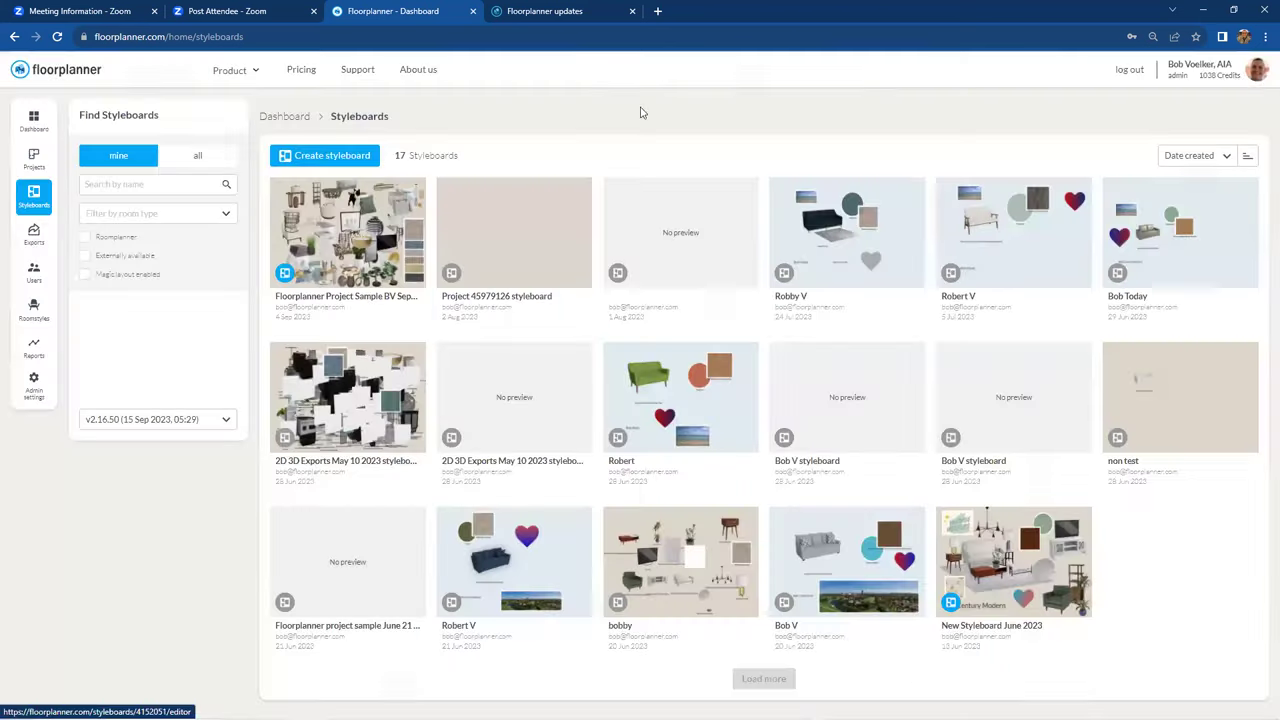
left_click(534, 15)
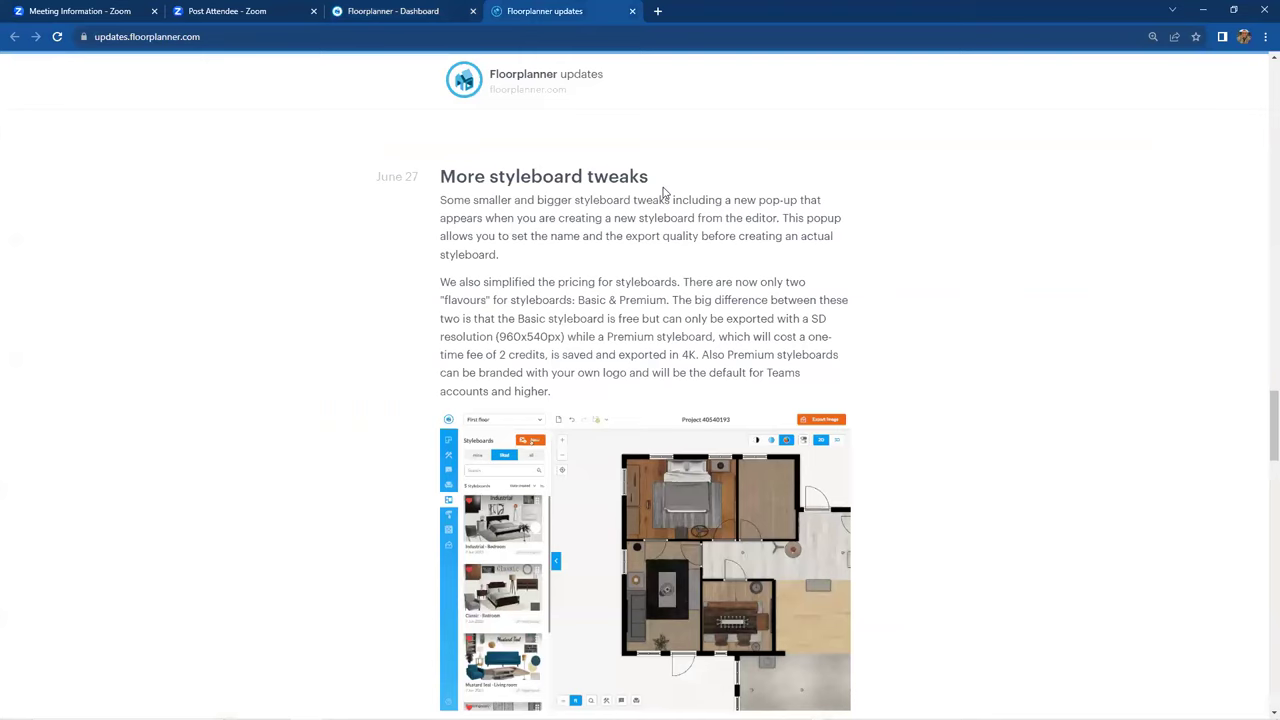
scroll(690, 270, "up", 3)
scroll(705, 275, "up", 6)
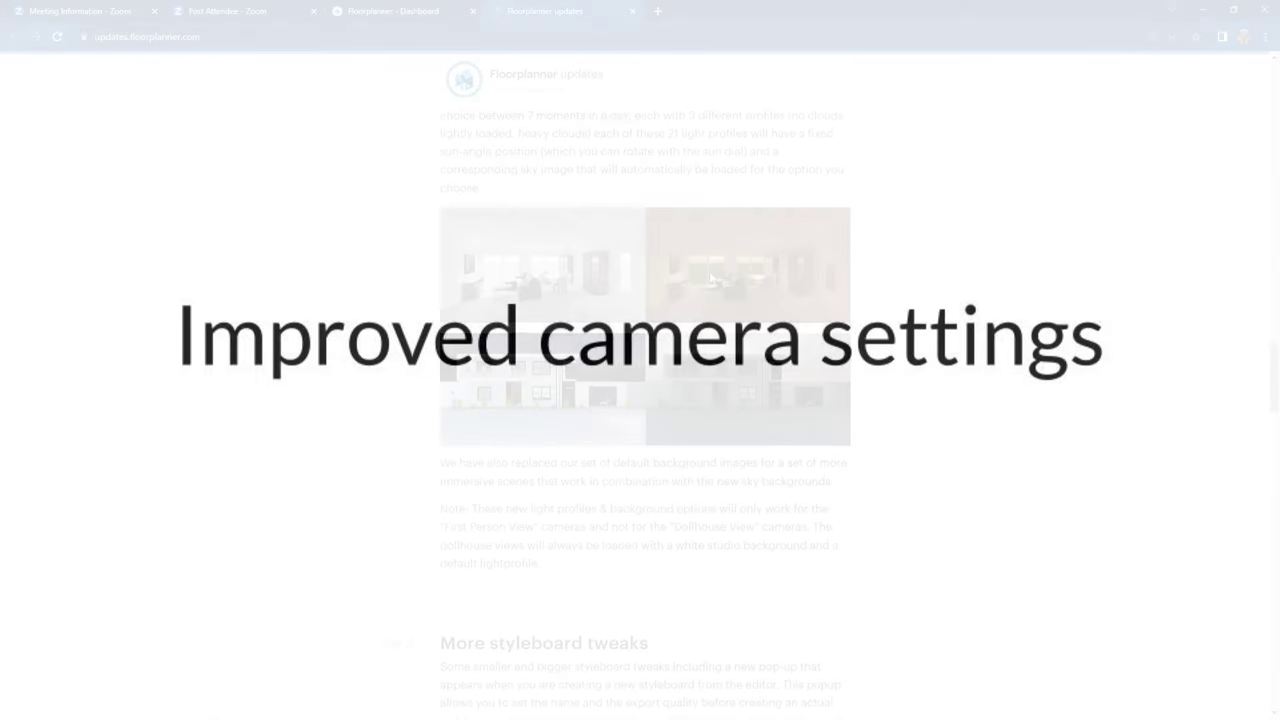
scroll(712, 275, "up", 5)
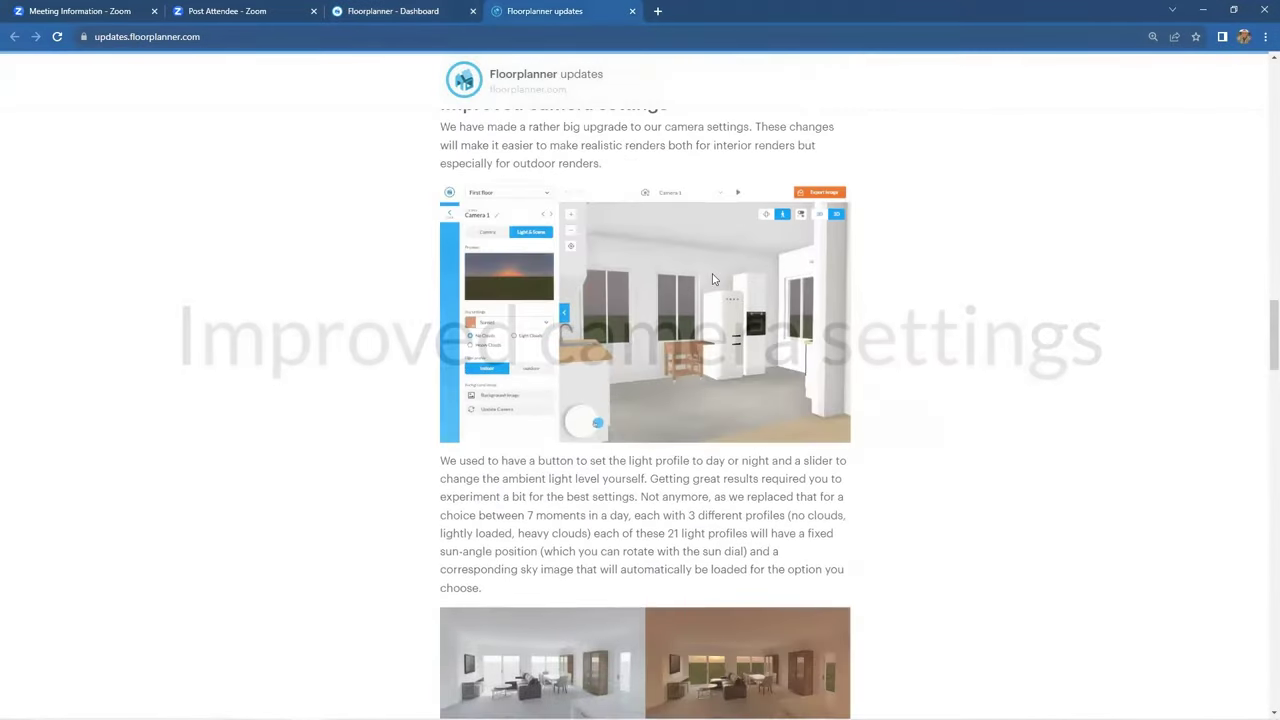
scroll(712, 279, "up", 1)
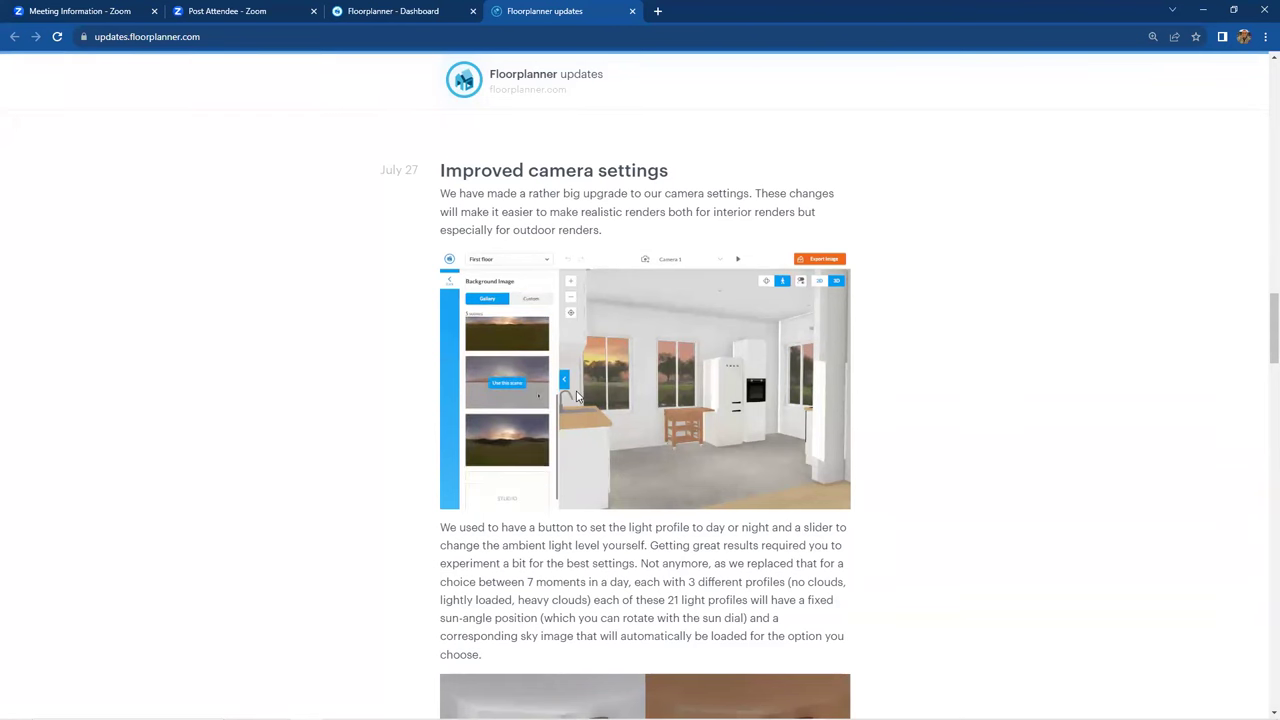
Browse around the Improved camera settings entry, then return to the Floorplanner dashboard
scroll(575, 395, "down", 2)
scroll(577, 394, "down", 5)
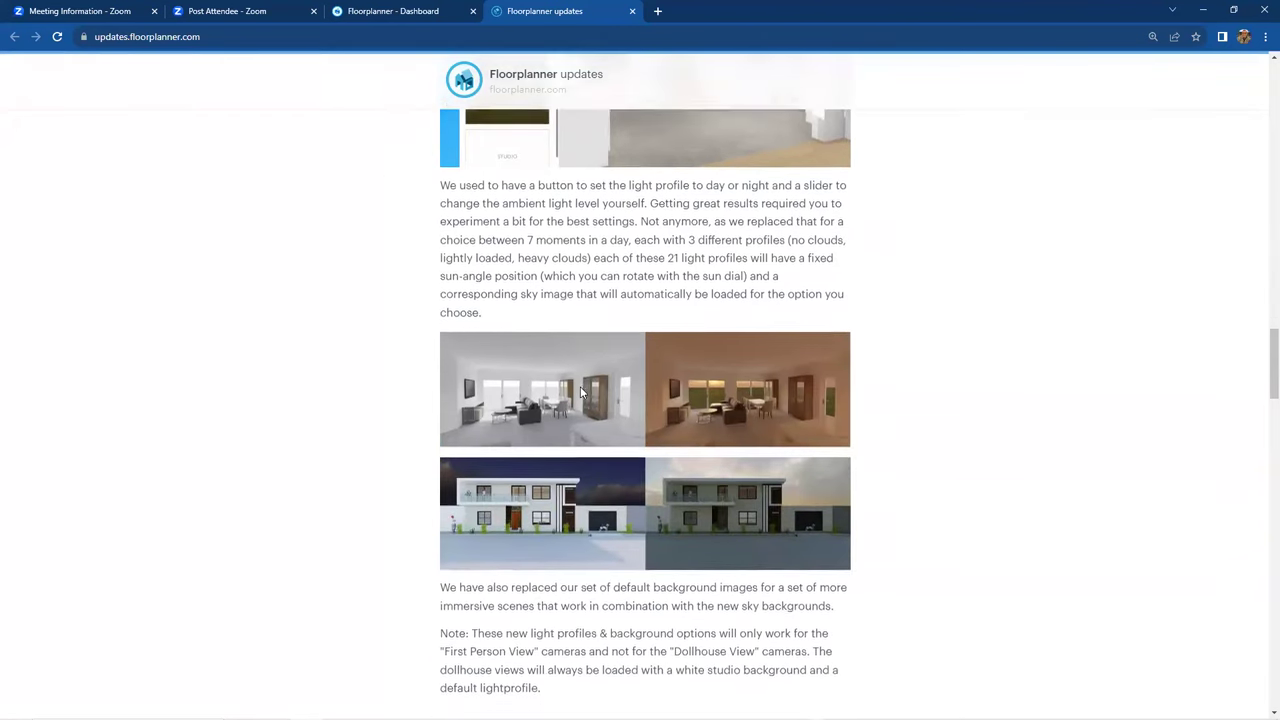
scroll(590, 393, "up", 8)
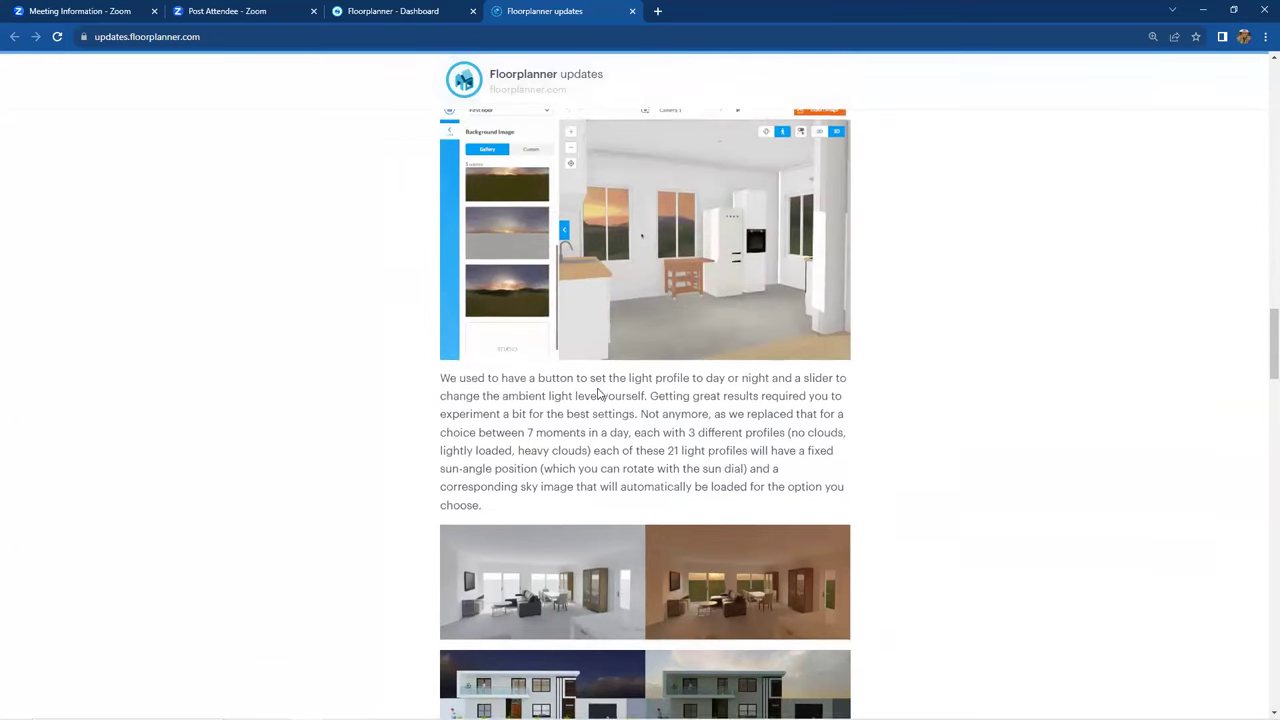
scroll(597, 393, "down", 1)
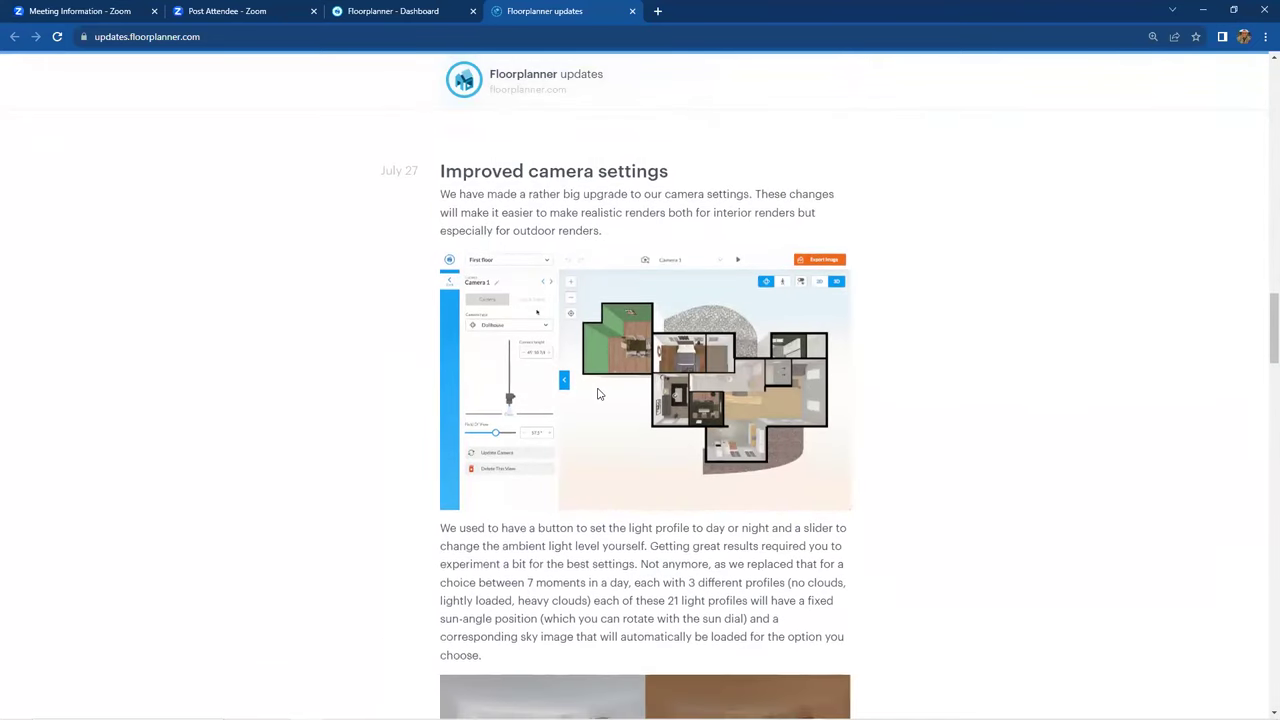
left_click(389, 14)
Open the second project from the Projects list in the 3D editor with Camera 1 as Dollhouse
left_click(34, 159)
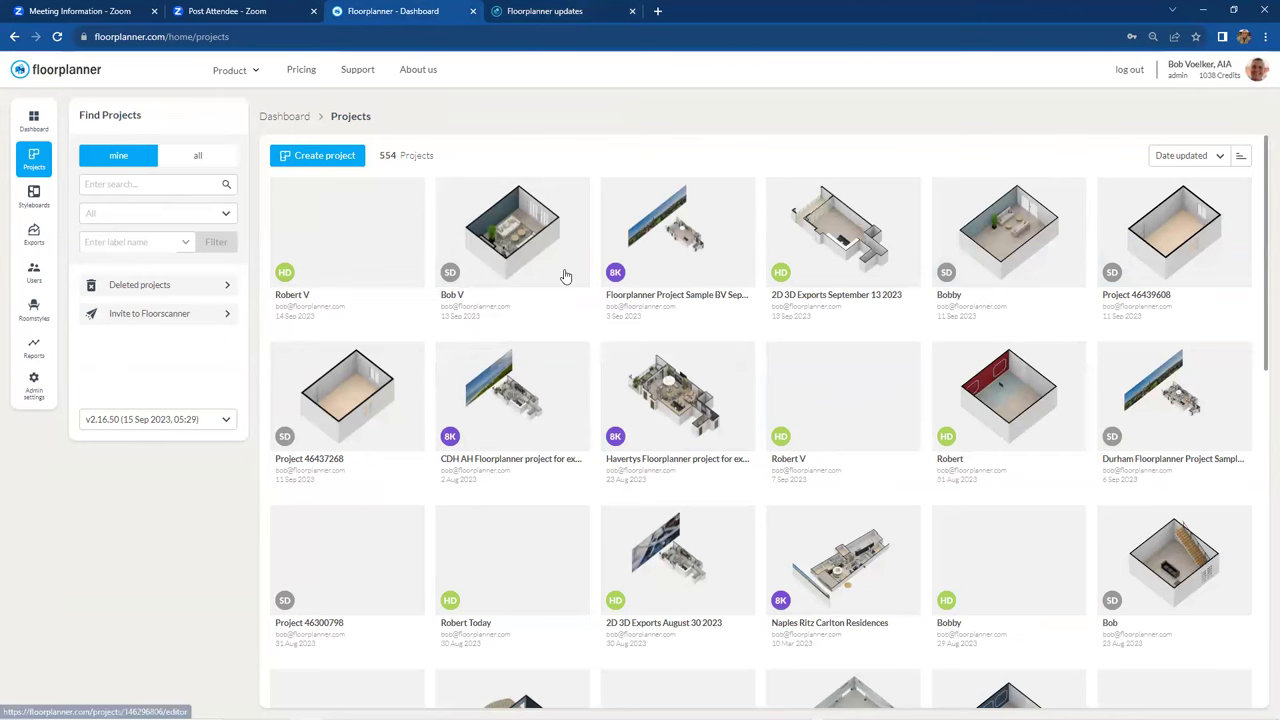
double_click(514, 241)
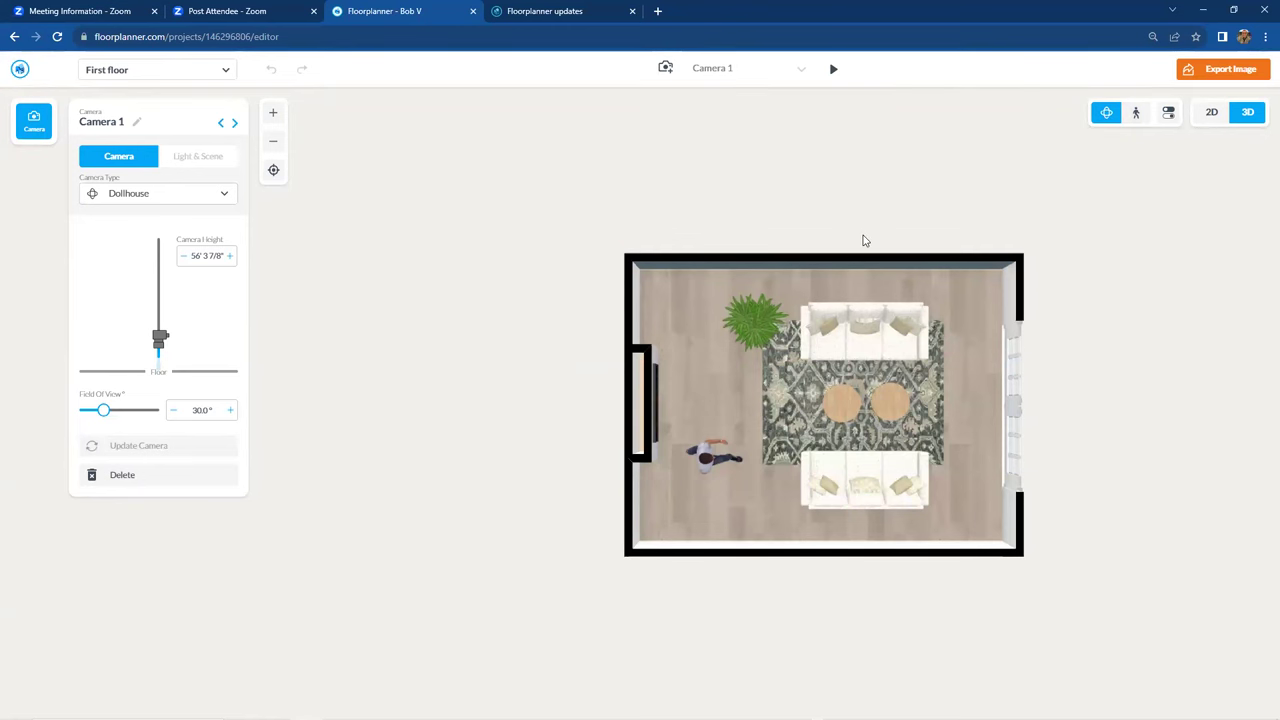
left_click(1168, 115)
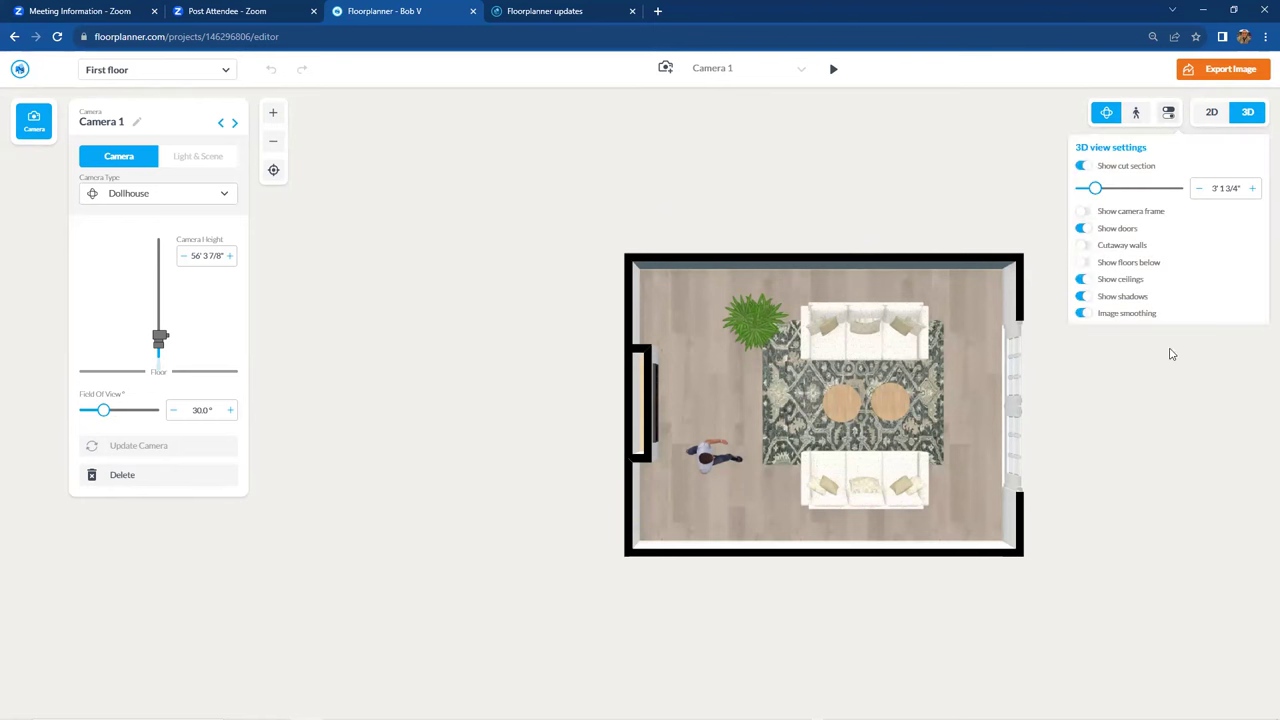
Turn off the 3D cut section for full-height walls, toggling doors off and back on
left_click(1080, 168)
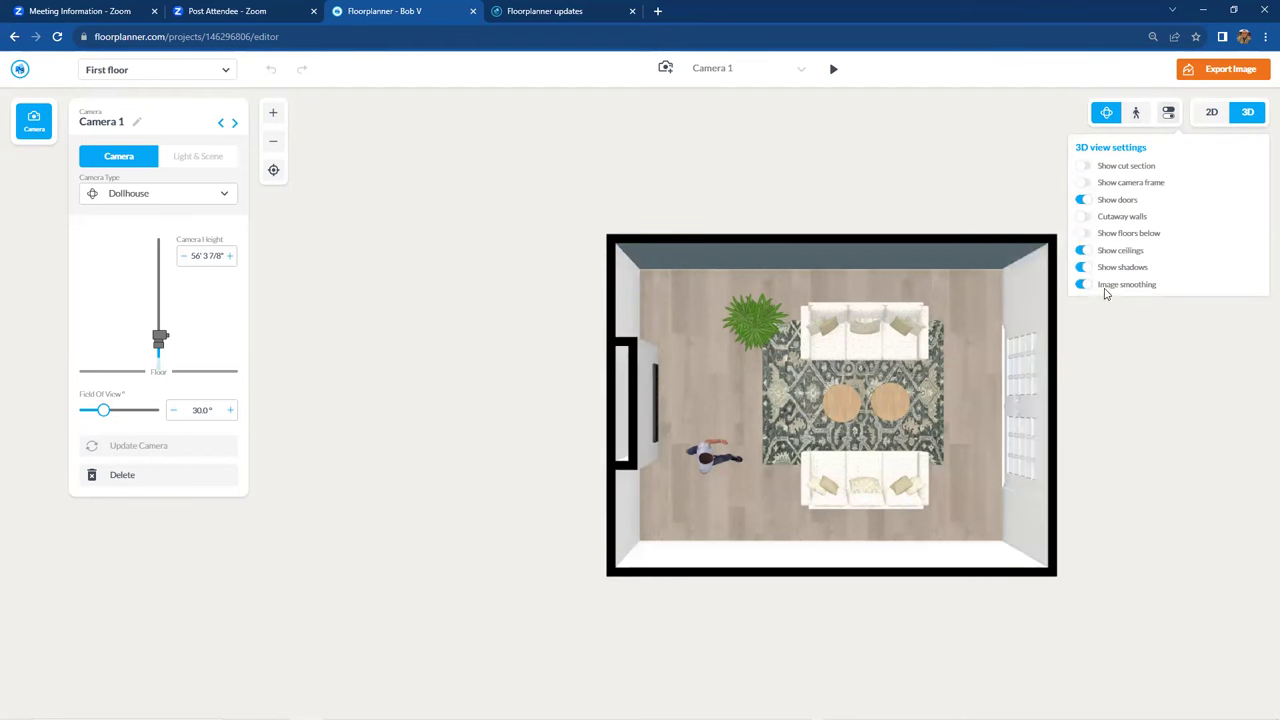
left_click(1081, 201)
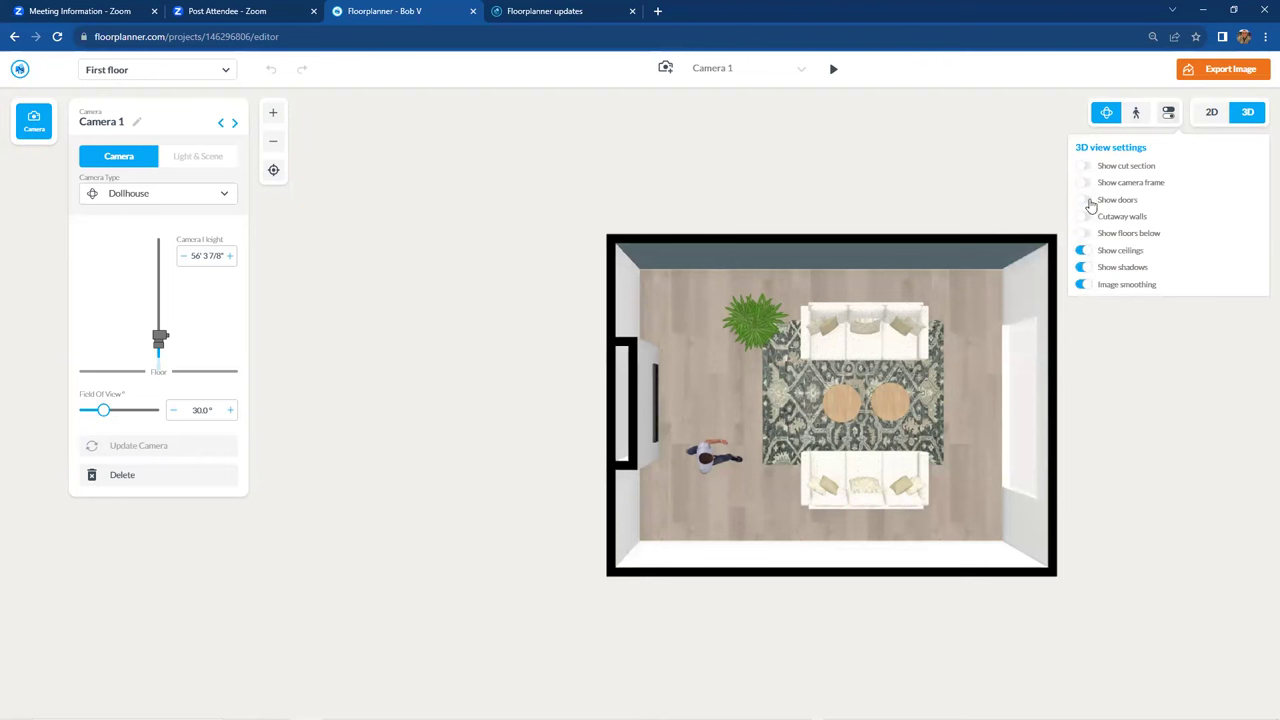
left_click(1083, 200)
left_click(969, 197)
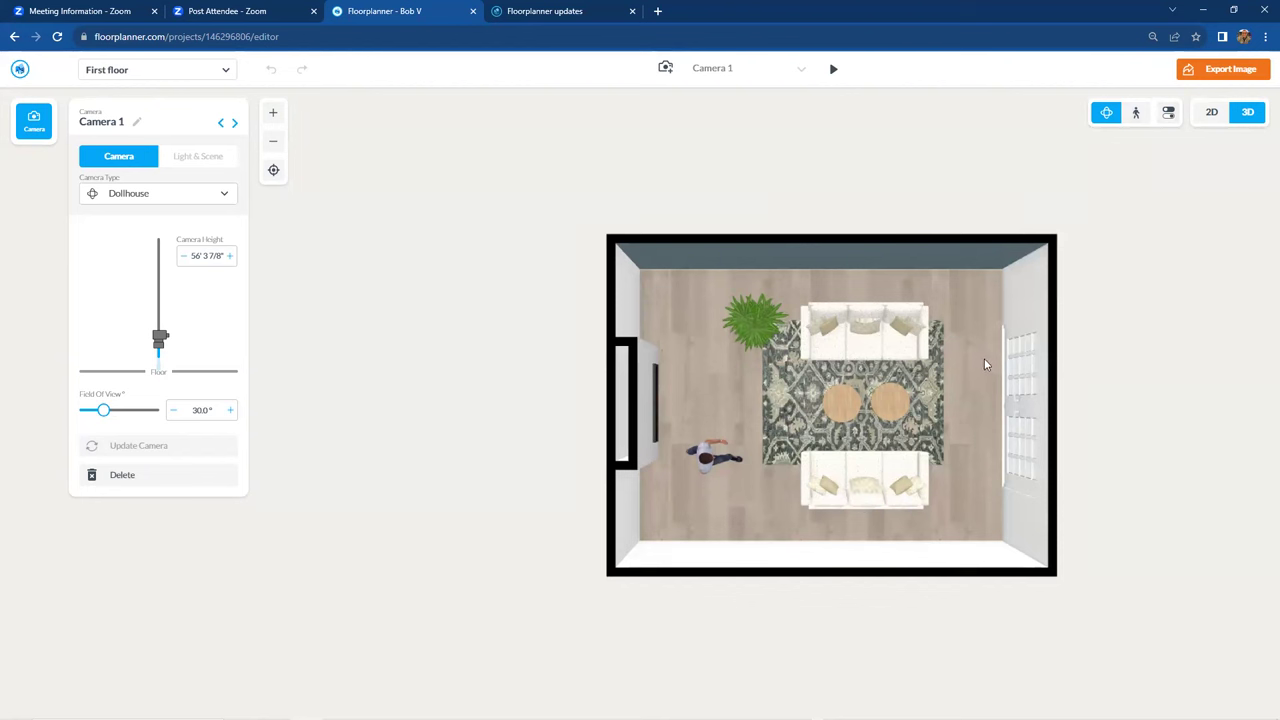
Switch Camera 1 to a first-person eye-level view framing the plant and French doors
left_click(1137, 114)
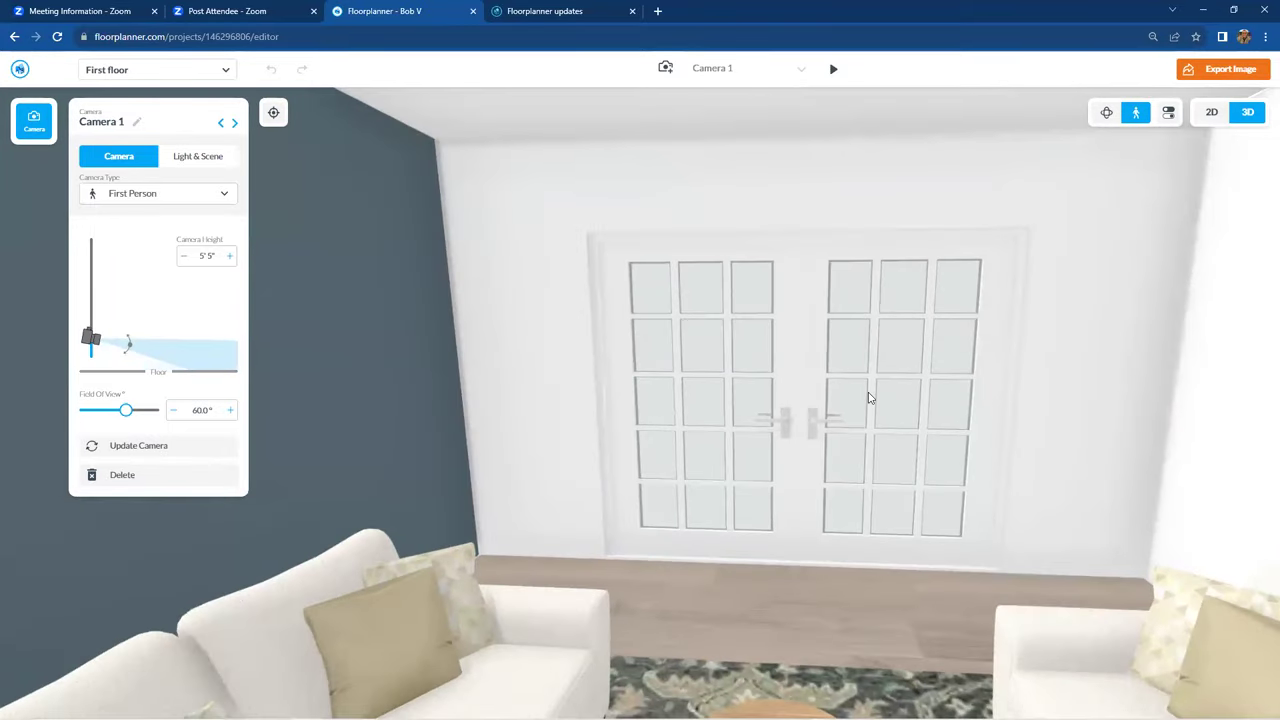
scroll(869, 398, "down", 5)
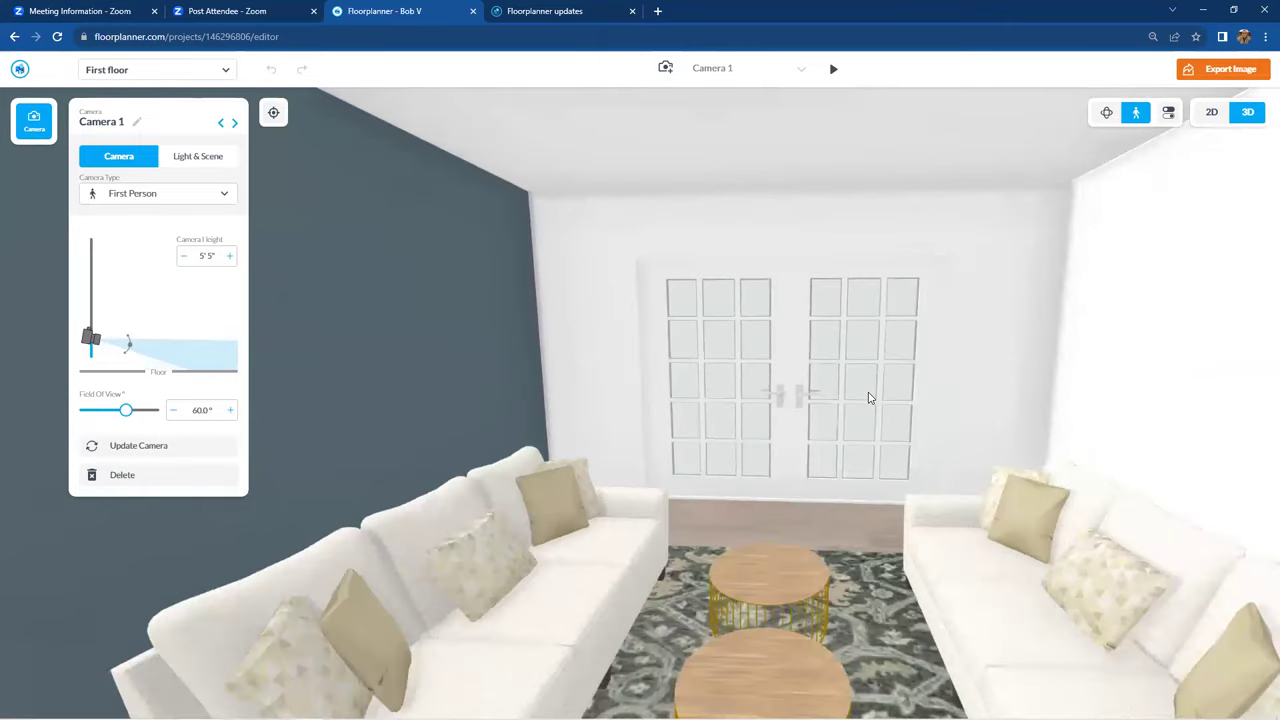
scroll(828, 452, "up", 3)
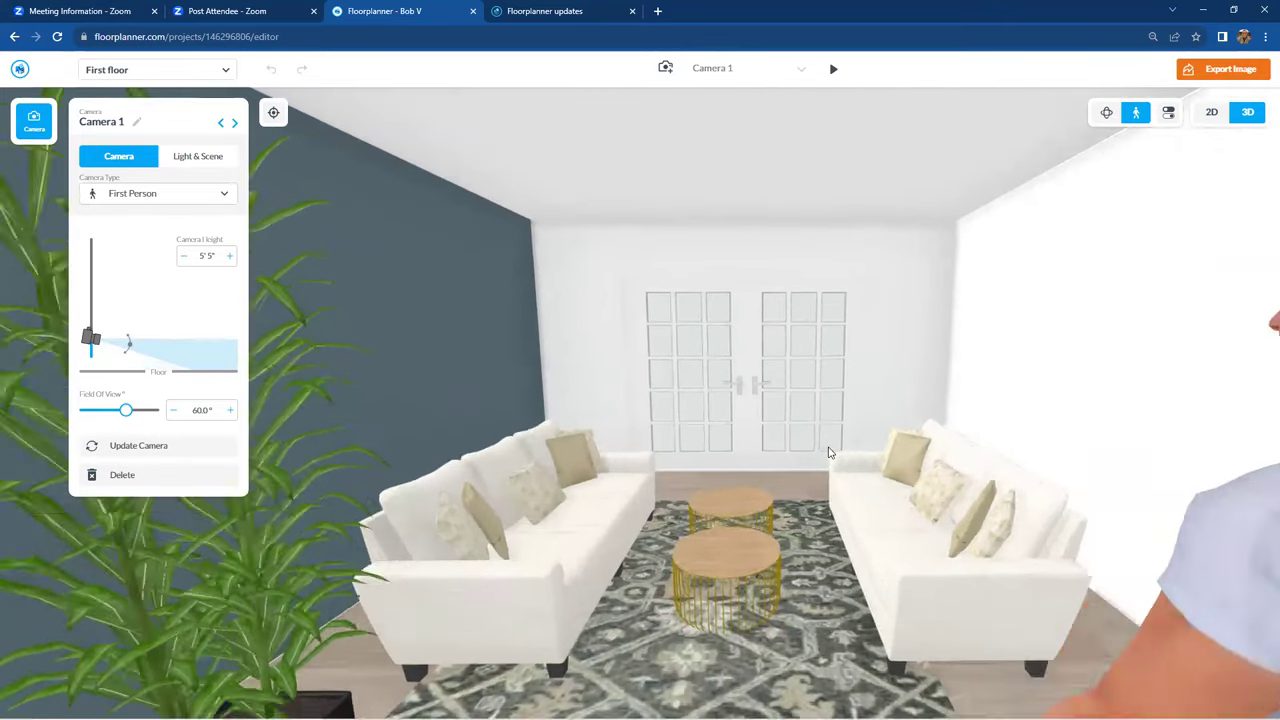
key("Left")
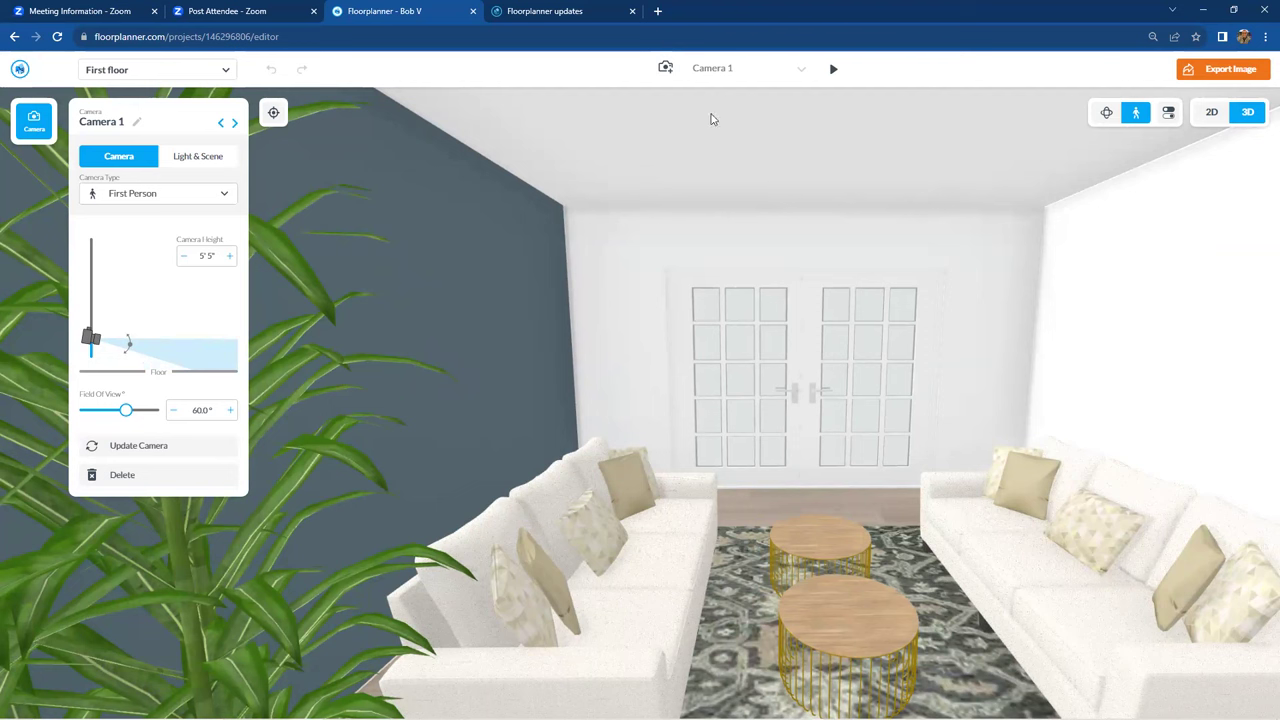
Add a new Camera 4 at the current viewpoint, keeping its type as First Person
left_click(666, 69)
left_click(216, 197)
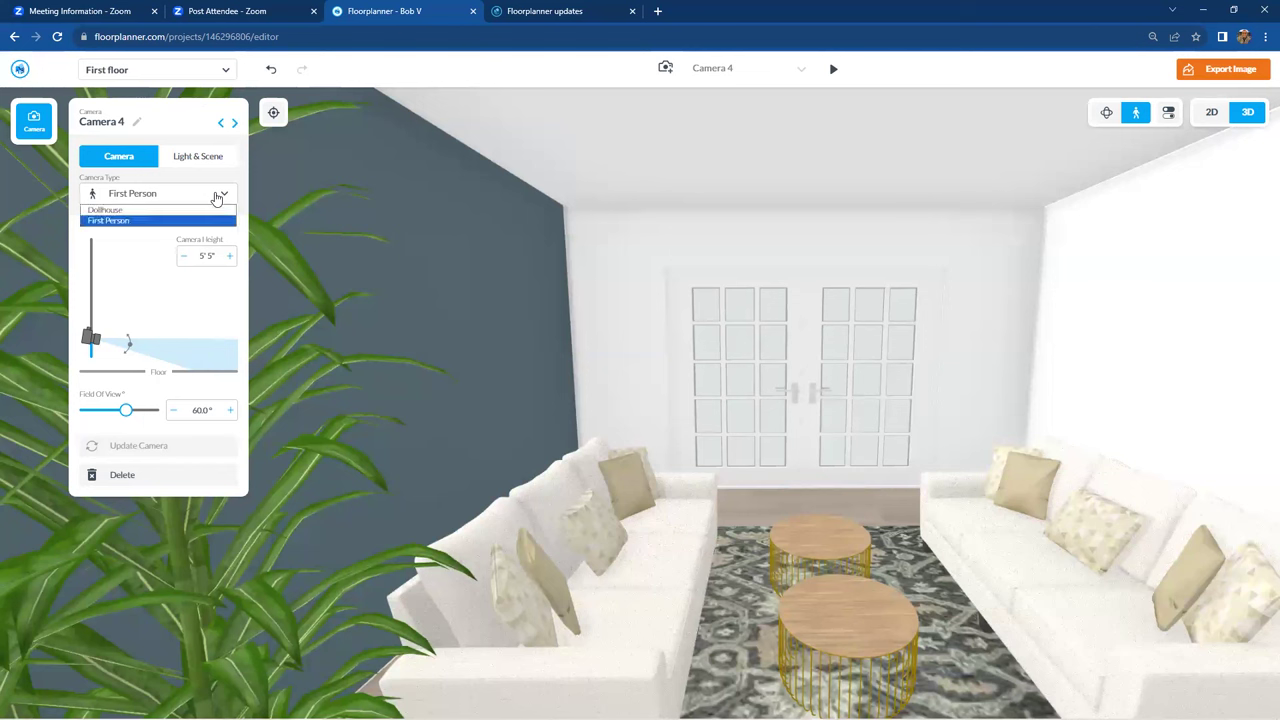
left_click(126, 221)
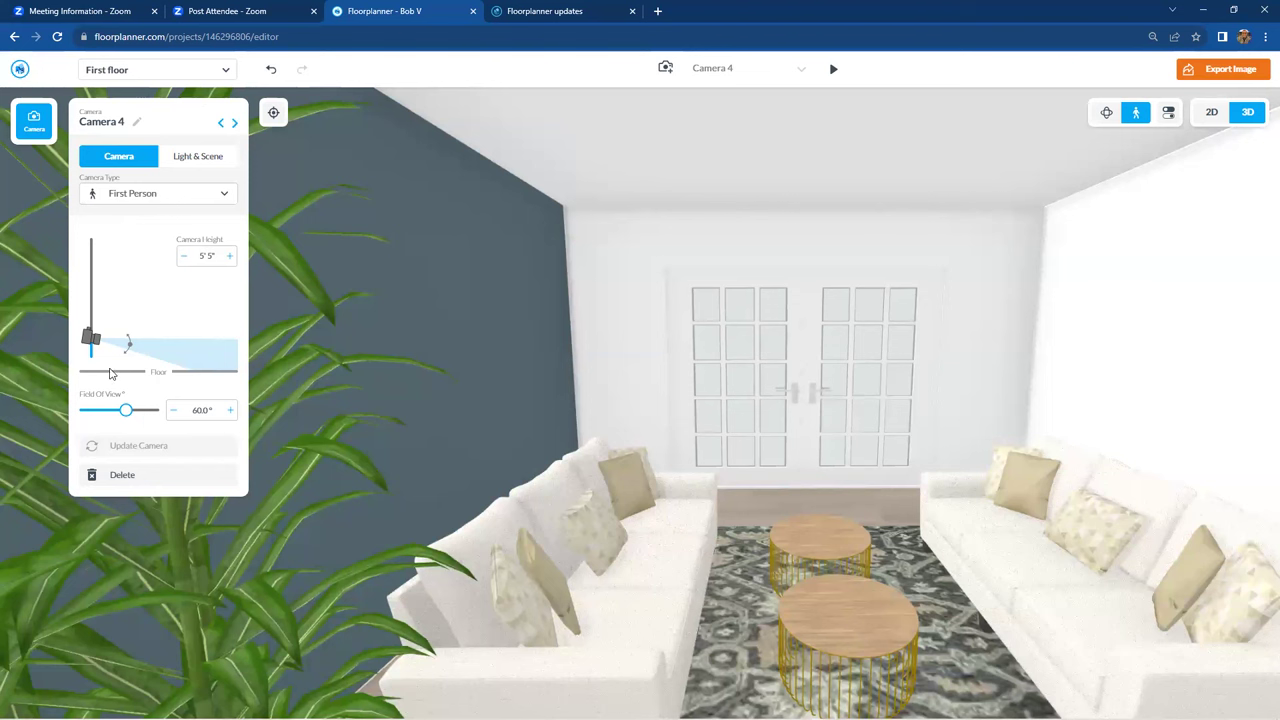
Set Camera 4's height to 5' 3", level its view and widen the field of view to 66.5°
left_click(199, 256)
key("Left")
key("Left")
left_click_drag(201, 256, 220, 255)
type("4")
type("3")
key("Return")
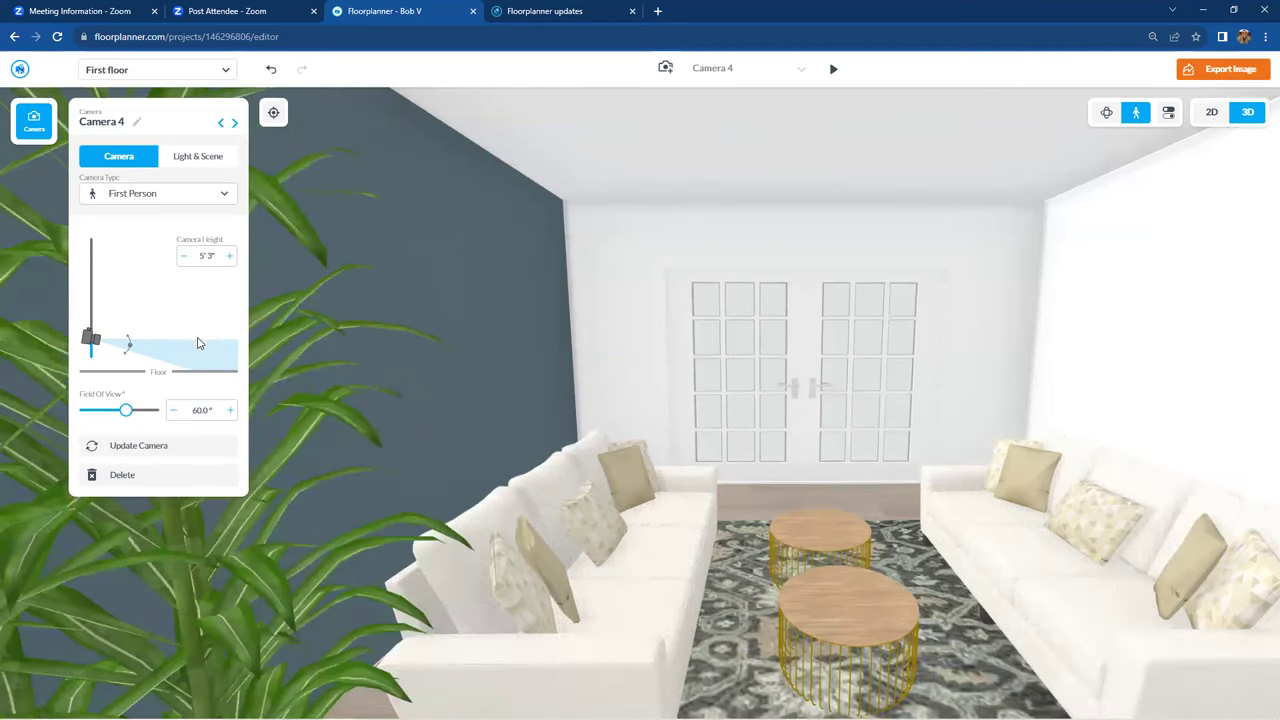
mouse_move(200, 353)
left_mouse_down()
mouse_move(200, 338)
mouse_move(201, 352)
left_mouse_up()
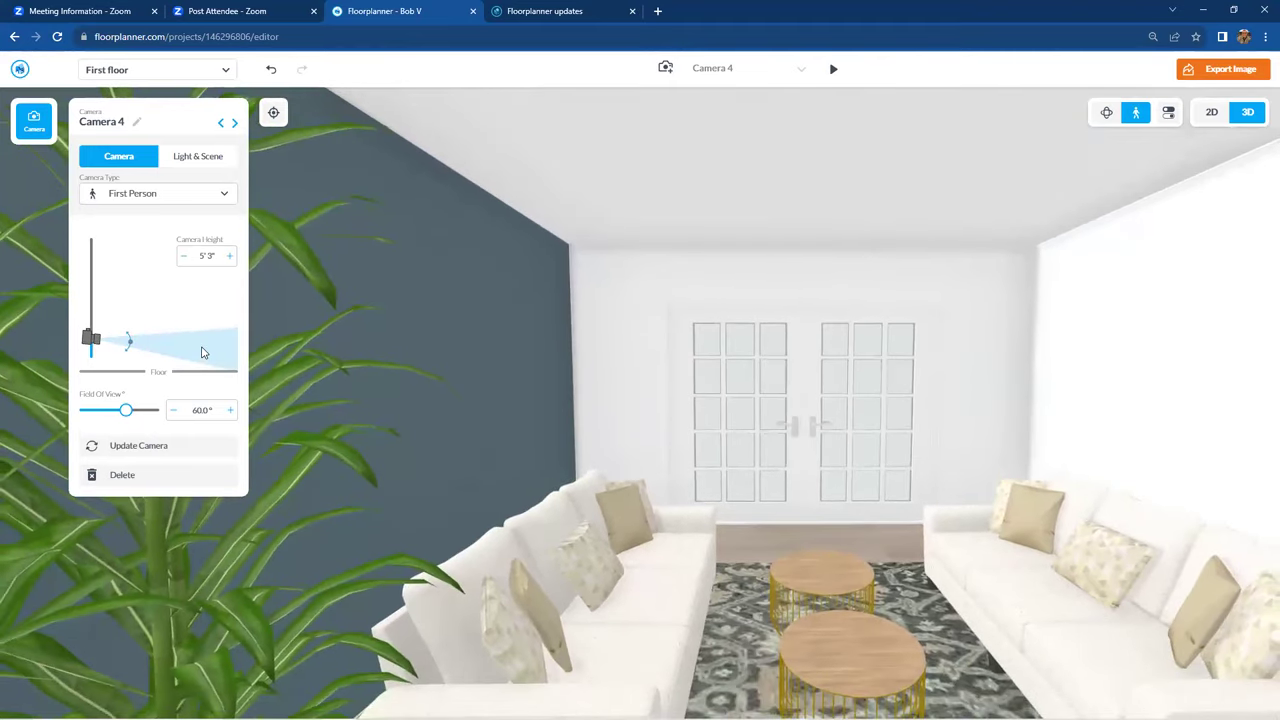
left_click_drag(126, 418, 131, 419)
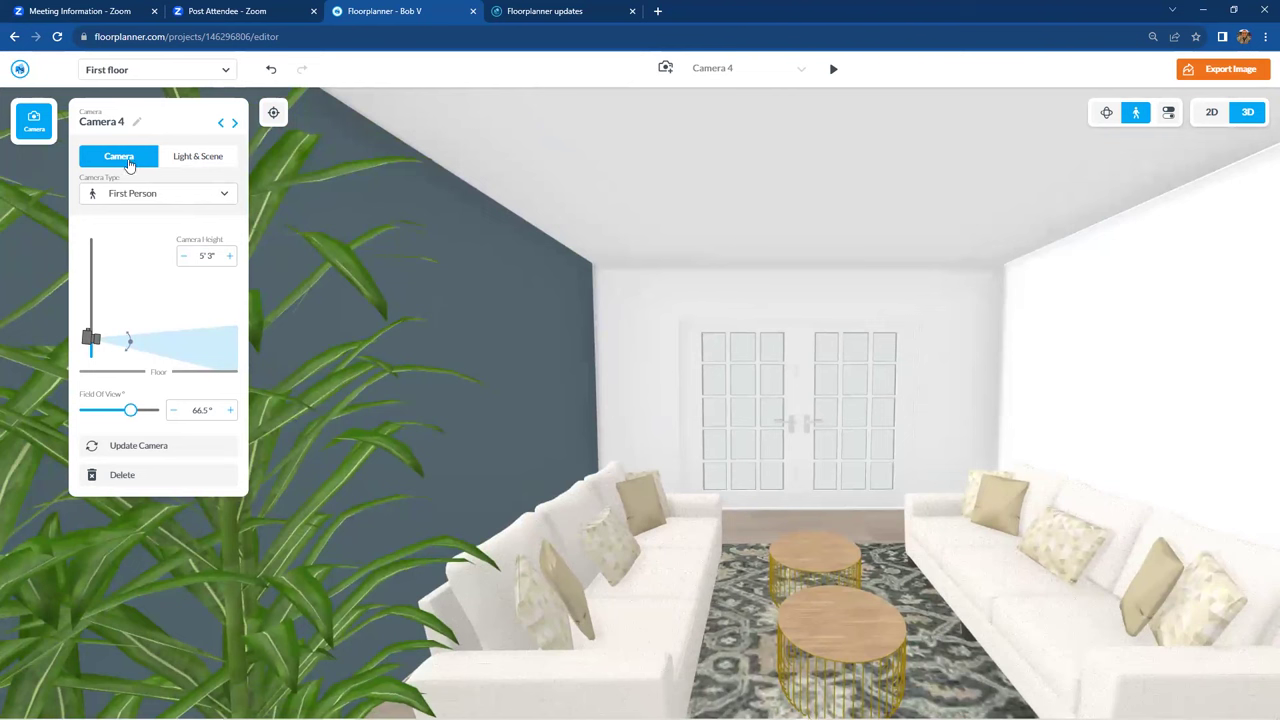
Set Camera 4's time of day to Sunrise, then switch it to Morning with no clouds
left_click(197, 157)
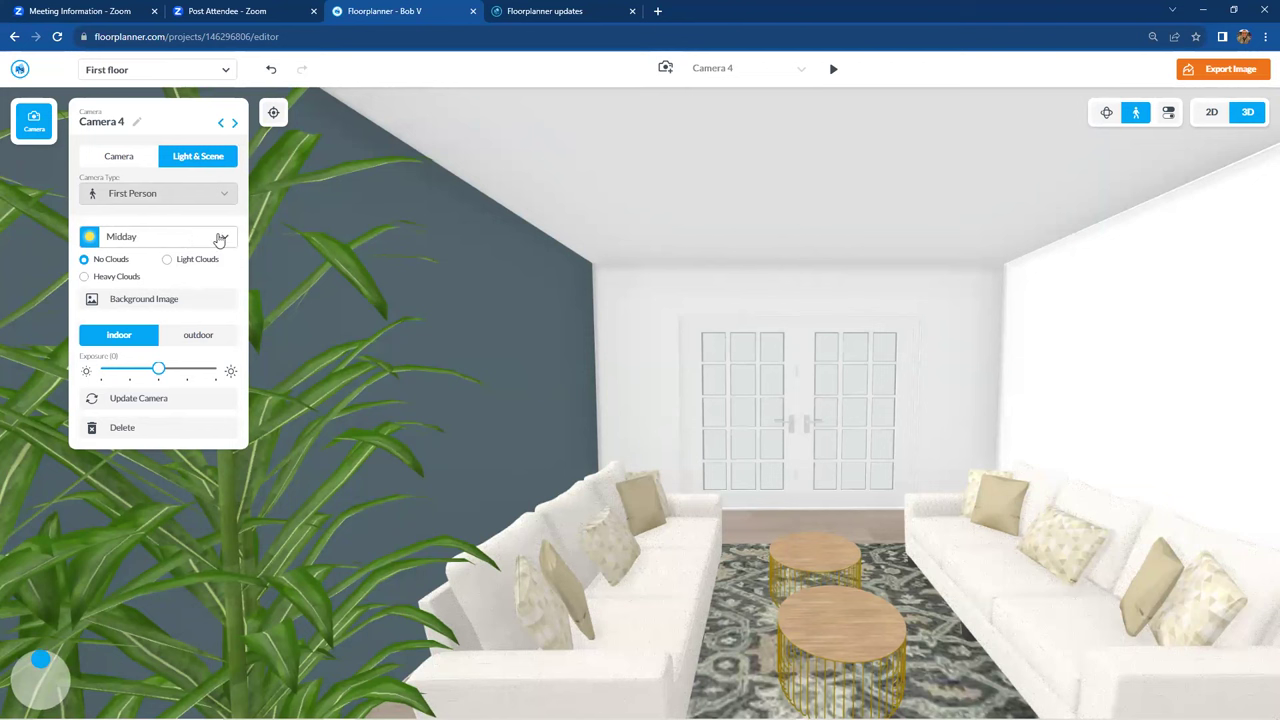
left_click(223, 238)
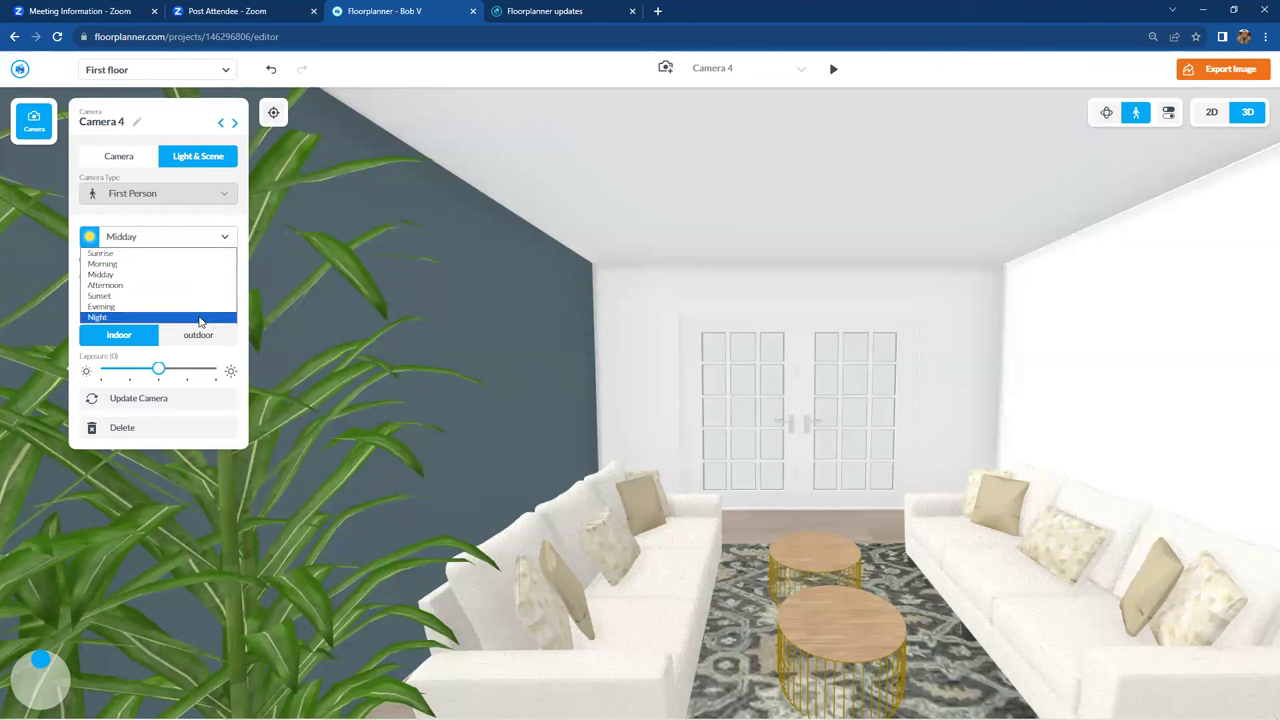
left_click(205, 256)
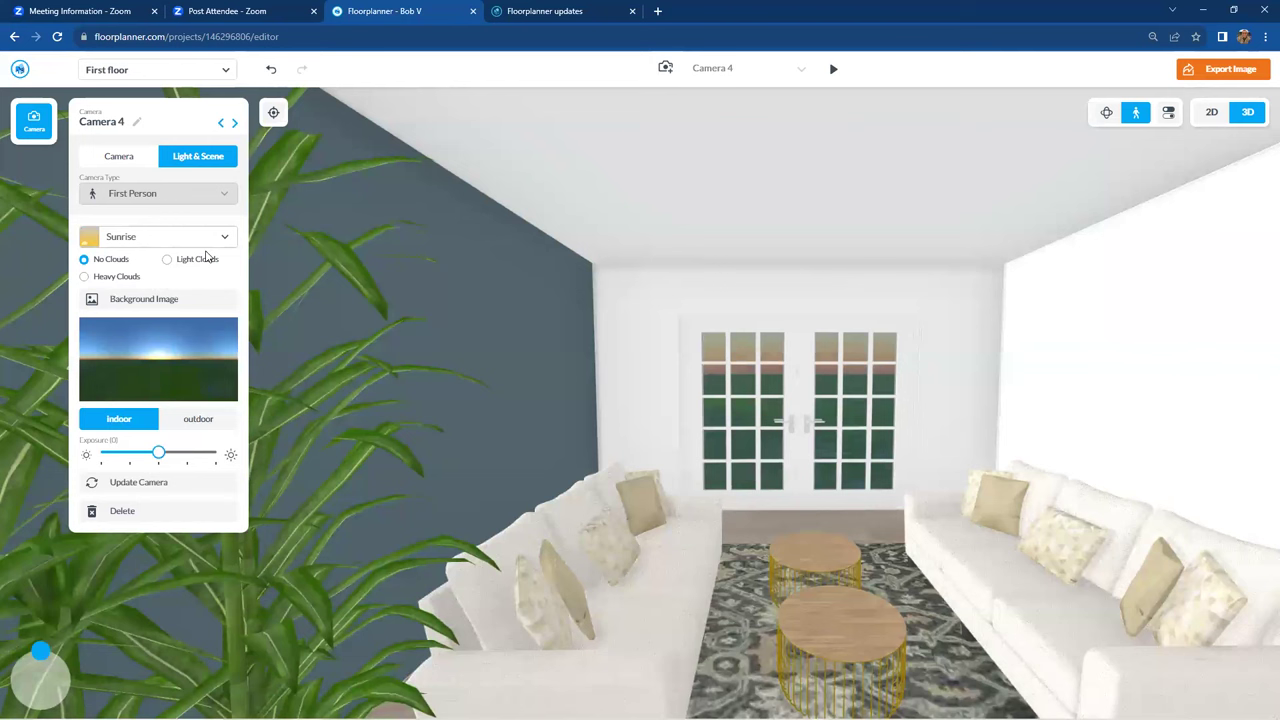
left_click(218, 238)
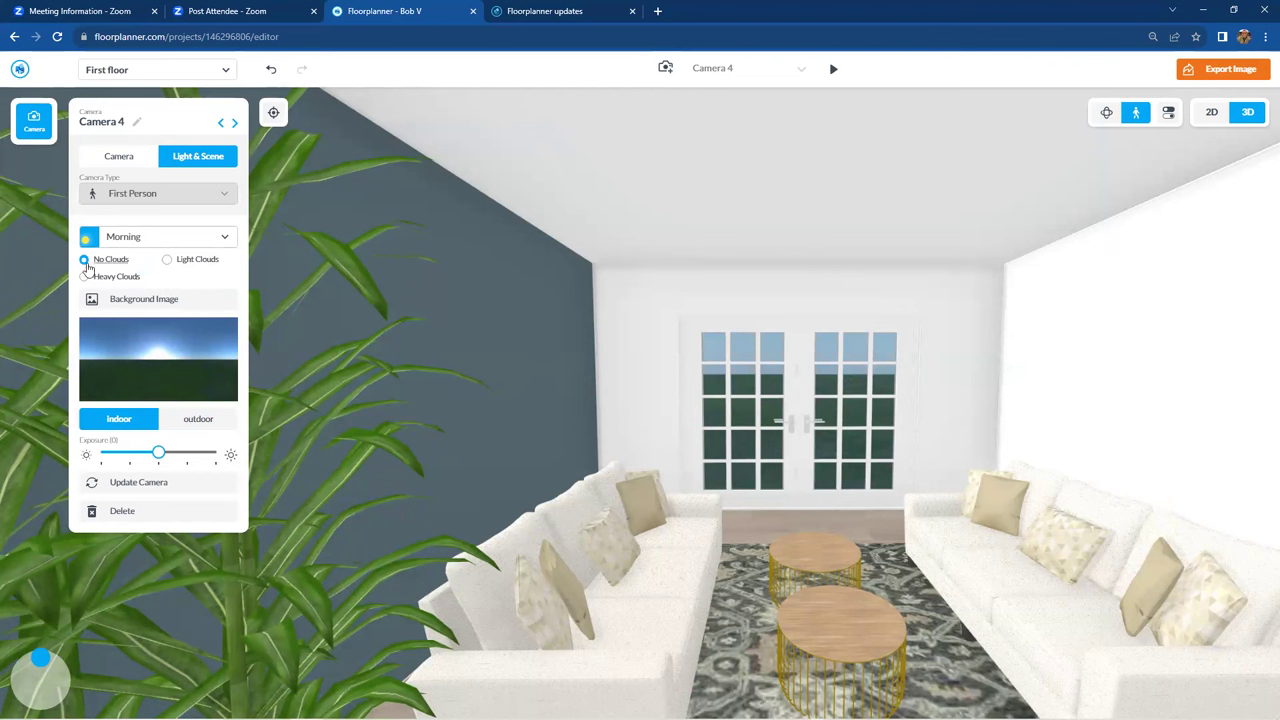
Compare the Light Clouds and Heavy Clouds skies for Camera 4, ending on Light Clouds
left_click(167, 260)
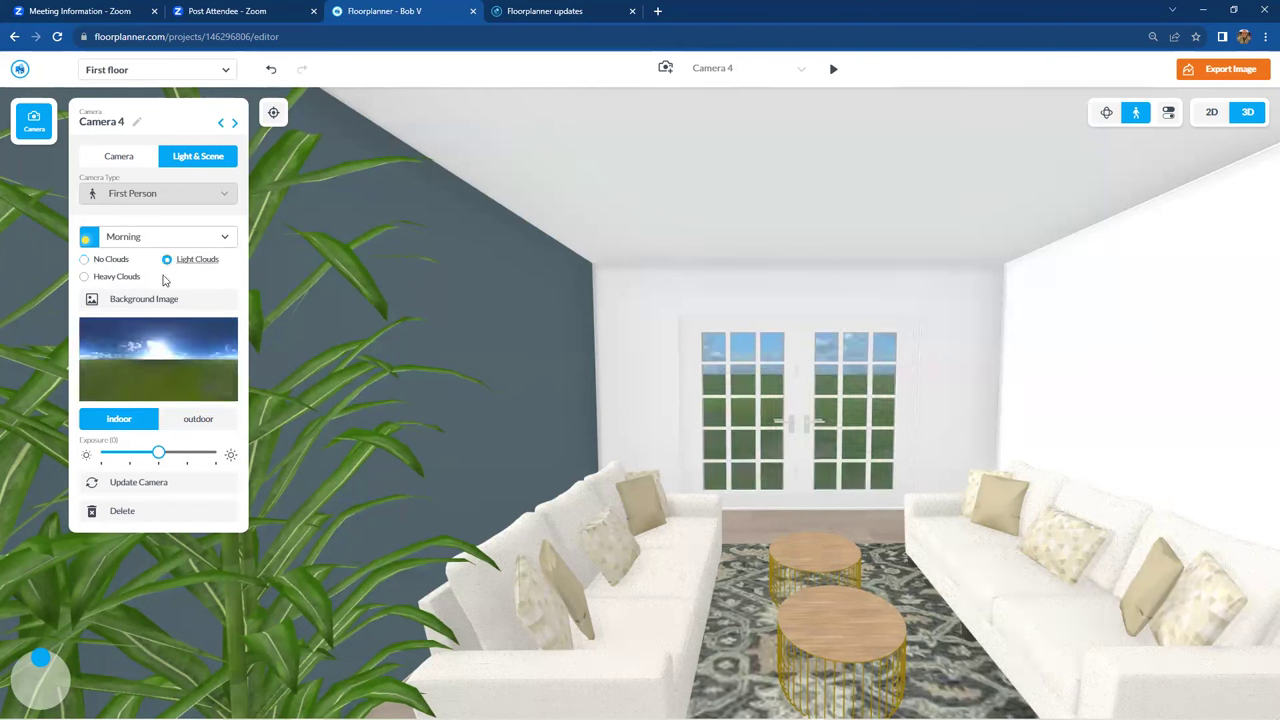
left_click(85, 278)
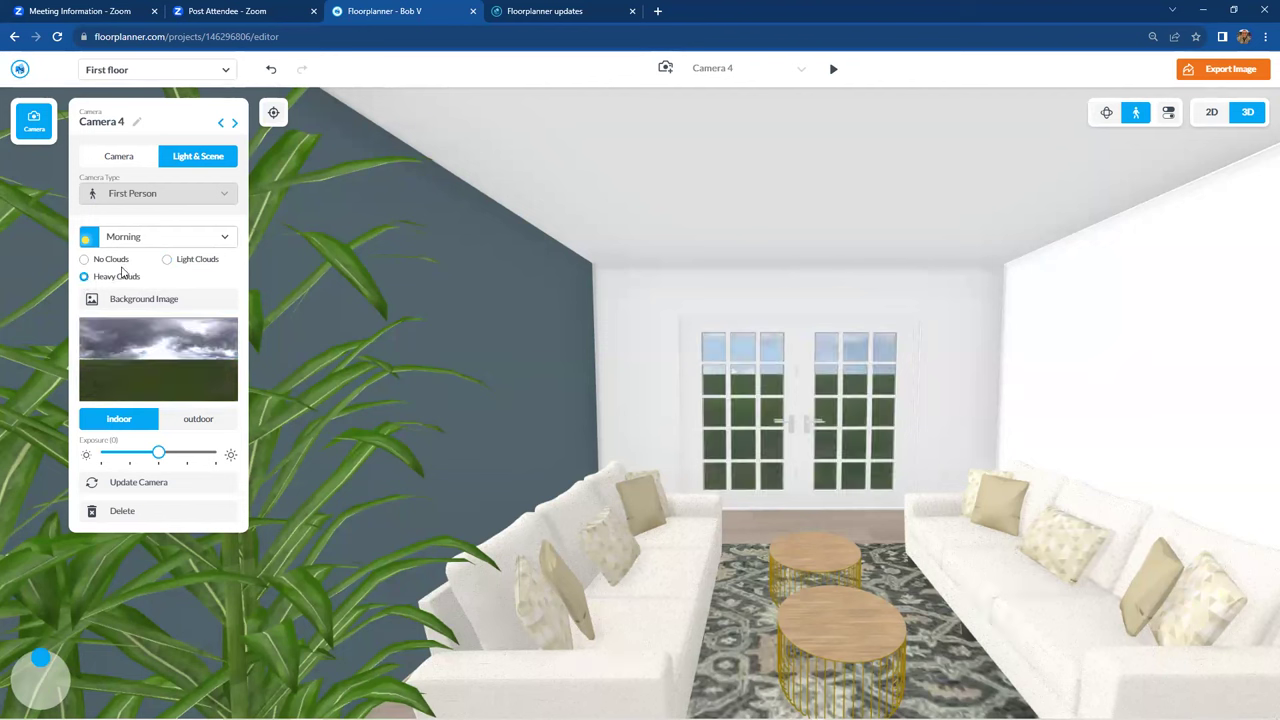
left_click(168, 261)
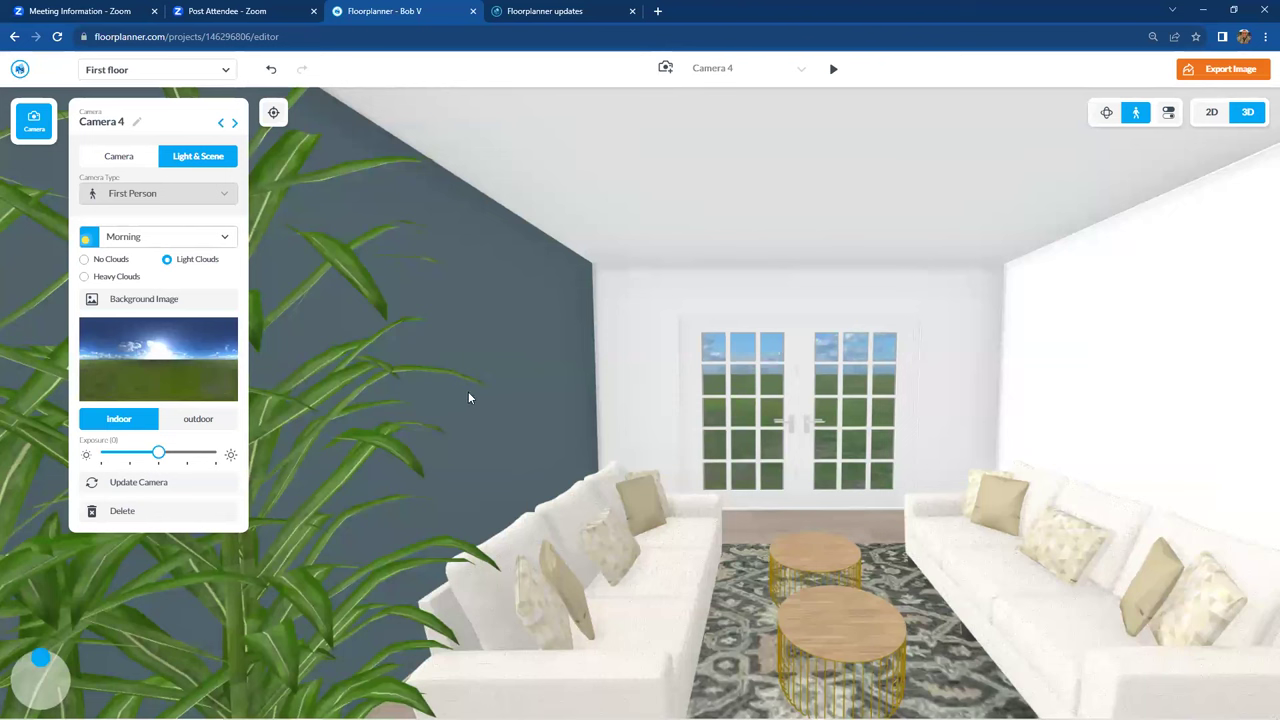
Try the lake, green-field, grey-ground and dark-hill background scenes, then settle on the flat green field
left_click(166, 305)
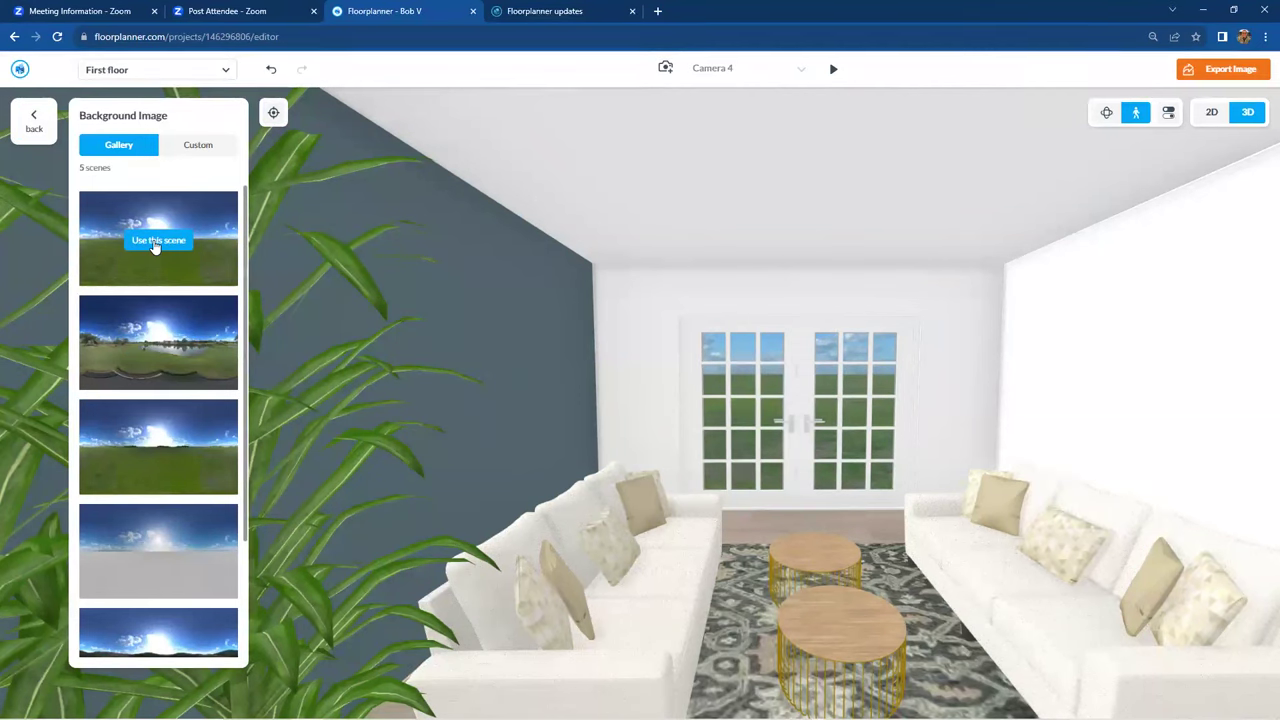
left_click(157, 346)
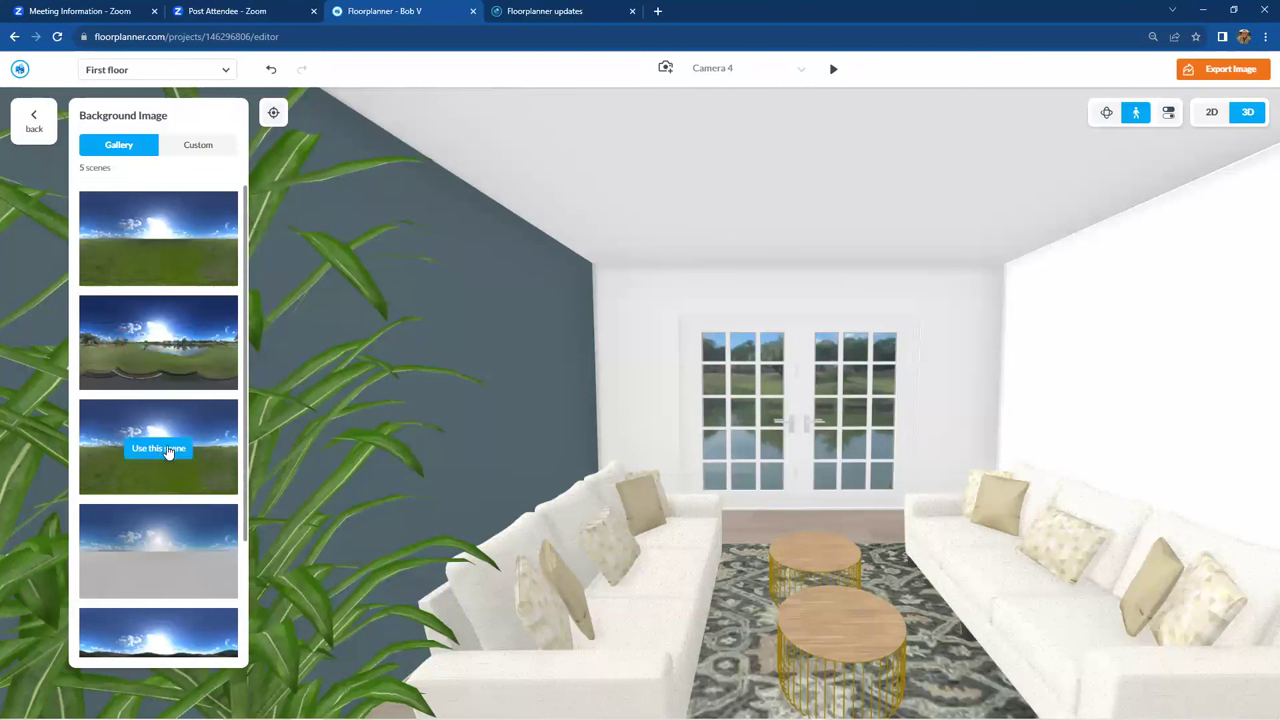
left_click(168, 451)
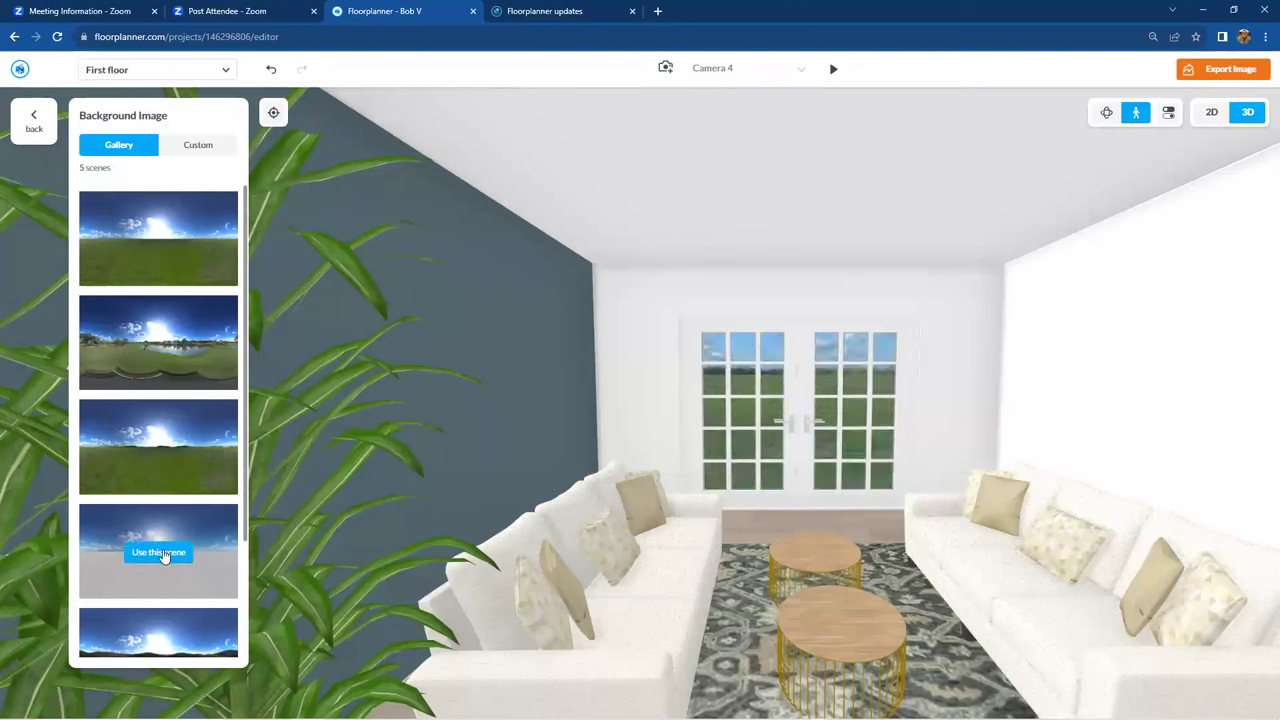
left_click(160, 552)
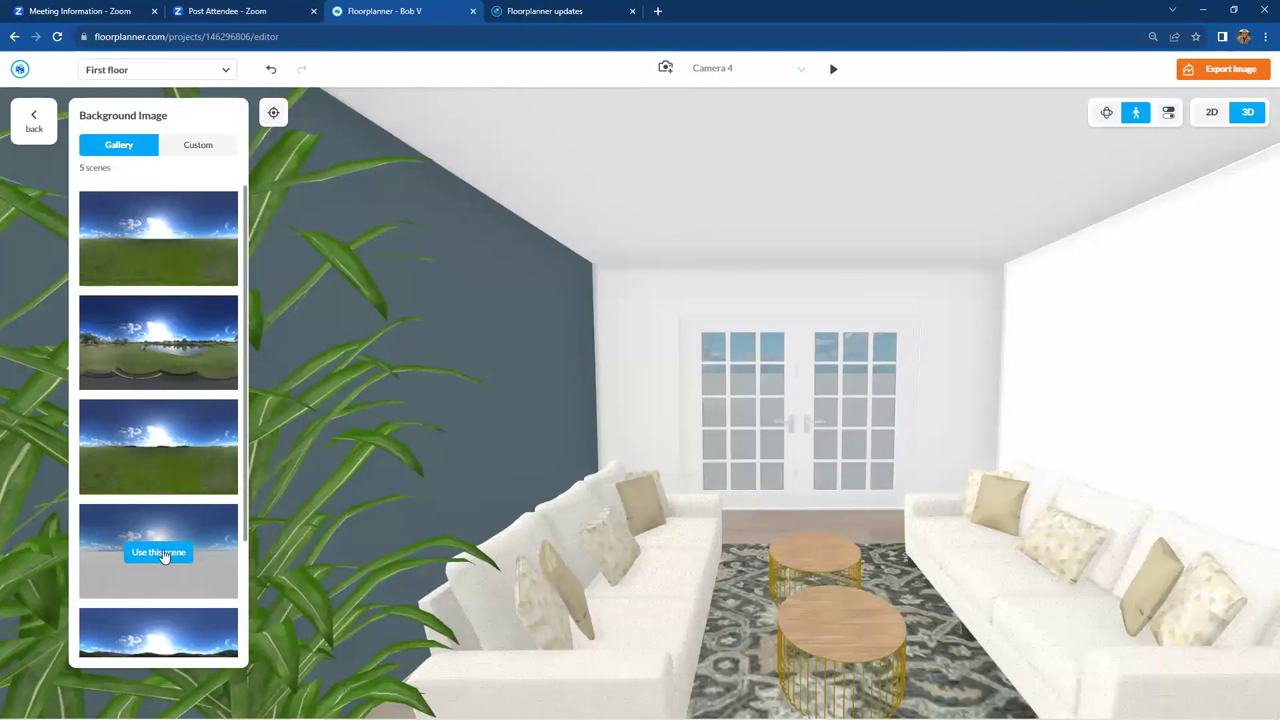
scroll(158, 520, "down", 2)
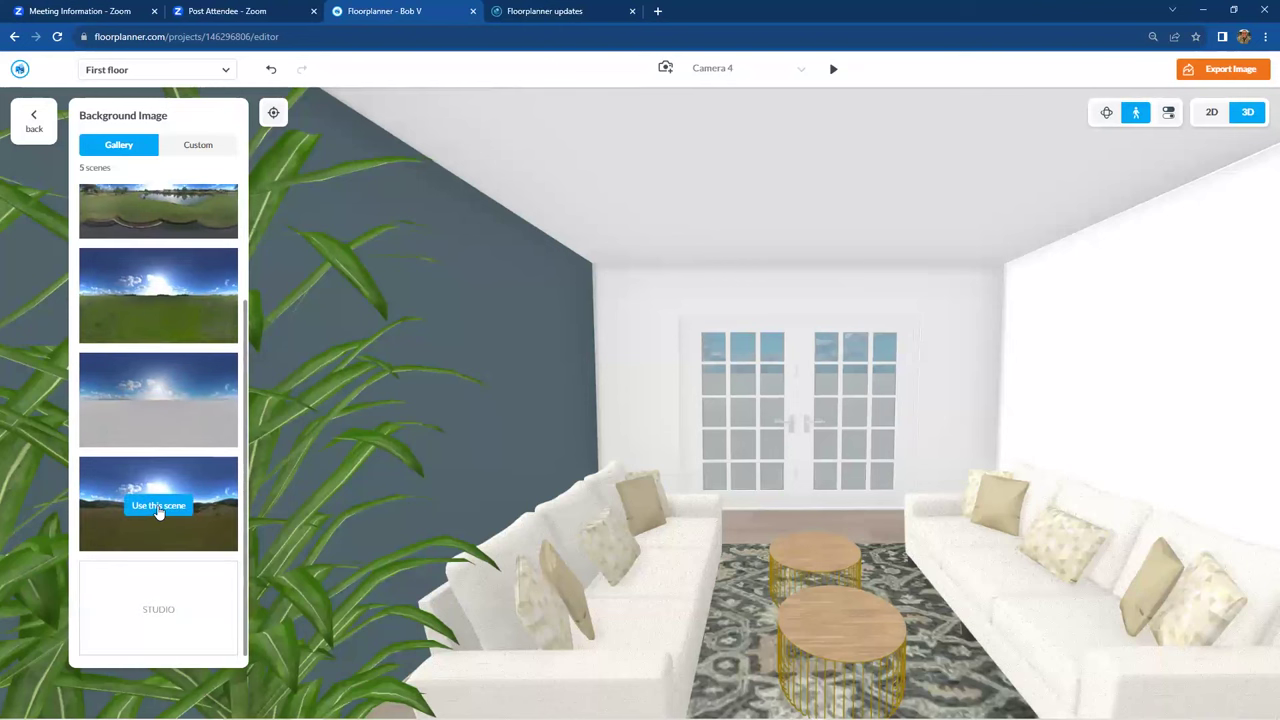
left_click(158, 506)
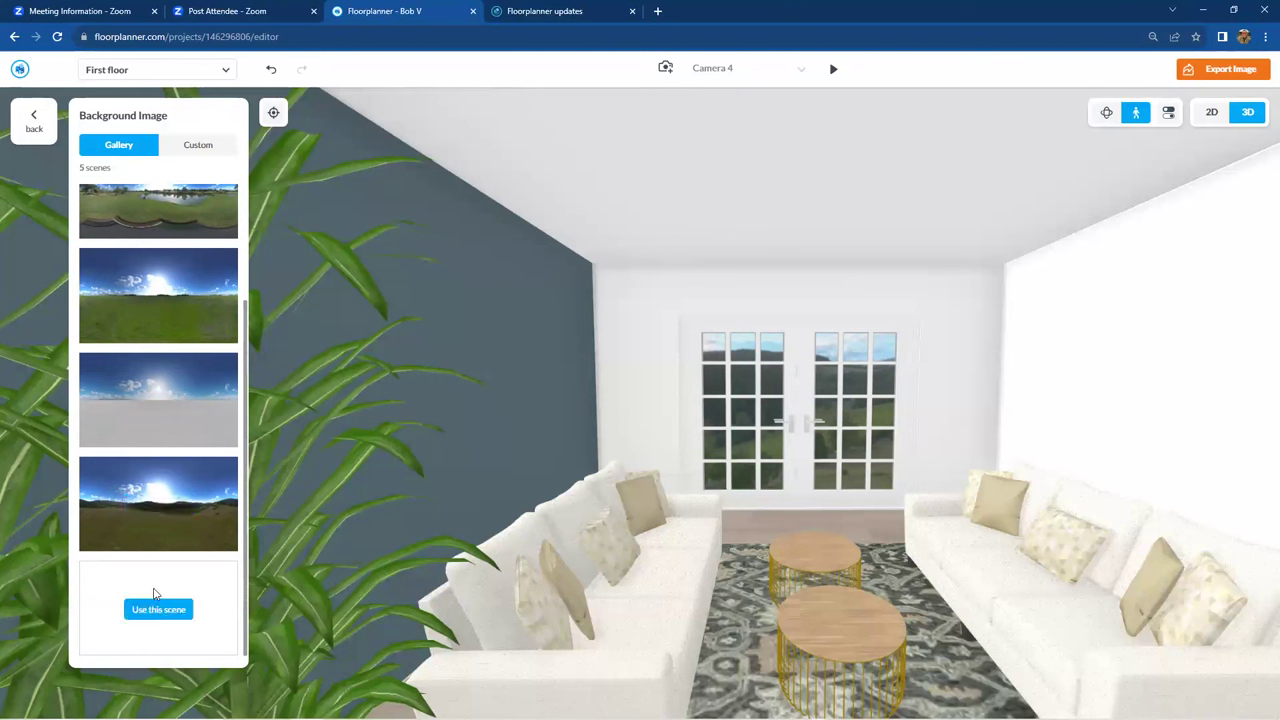
left_click(170, 308)
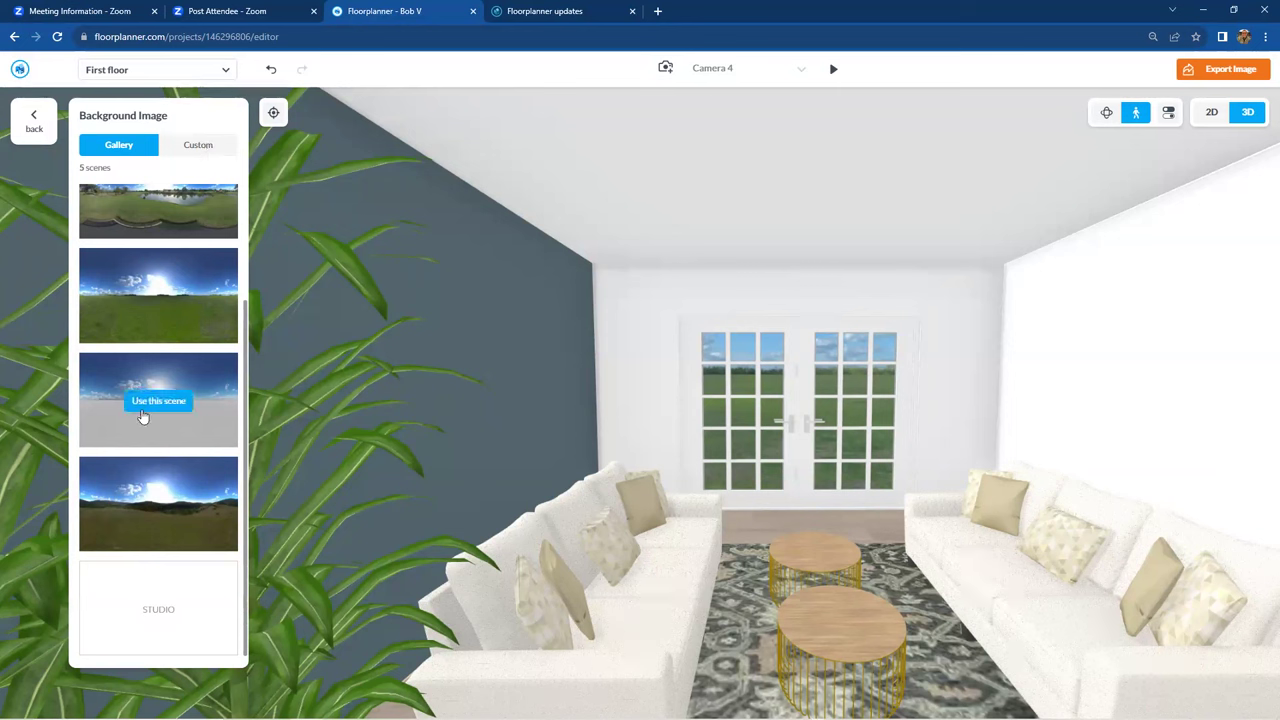
mouse_move(141, 476)
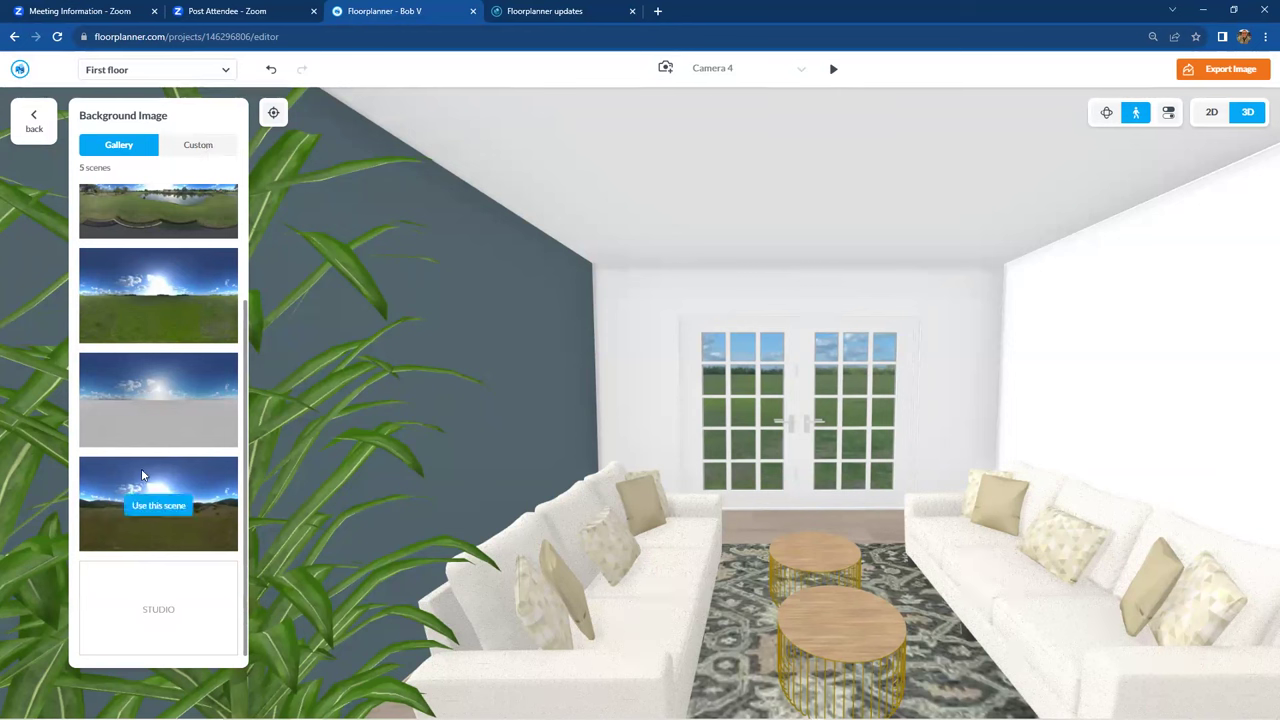
left_click(35, 118)
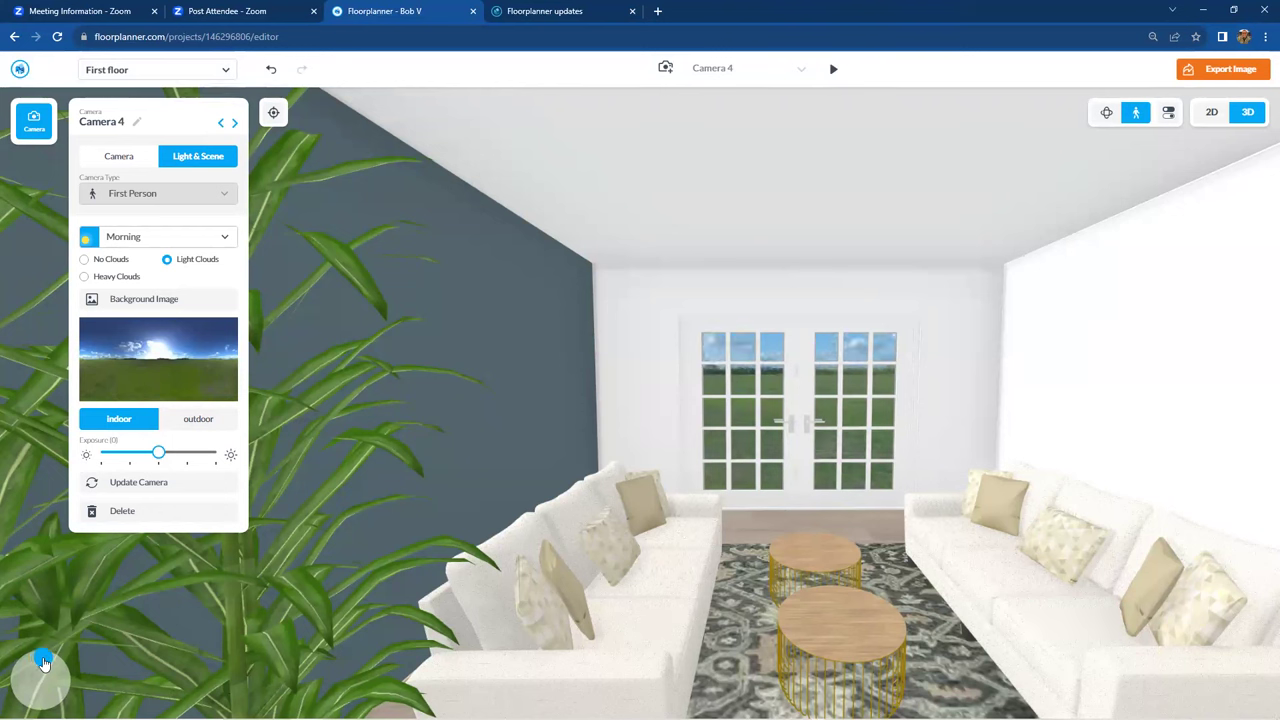
Nudge the first-person viewpoint slightly right so sunlight patches appear on the floor
mouse_move(44, 663)
left_mouse_down()
mouse_move(71, 692)
mouse_move(62, 679)
left_mouse_up()
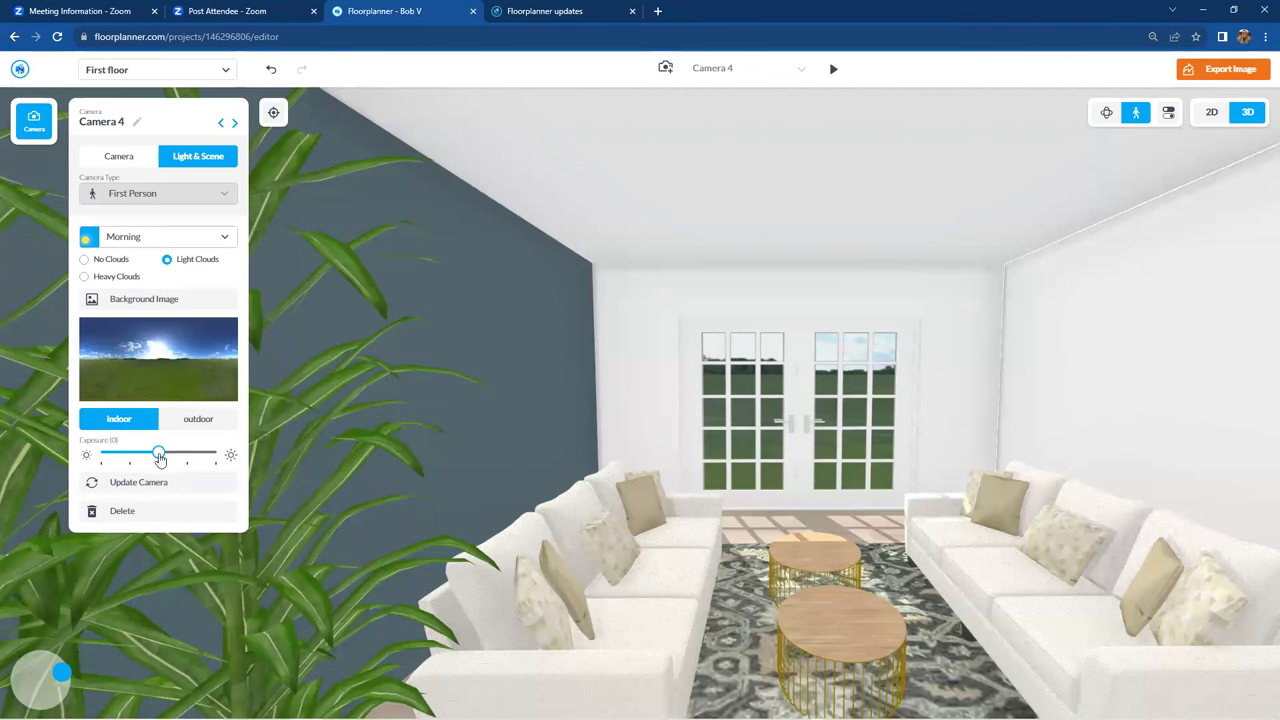
Lower Camera 4's exposure below zero and save the settings into Camera 4
left_click_drag(160, 457, 131, 458)
left_click(180, 484)
Store the updated settings in Camera 4 and choose Camera 4 as the image export view
left_click(172, 494)
left_click(1235, 70)
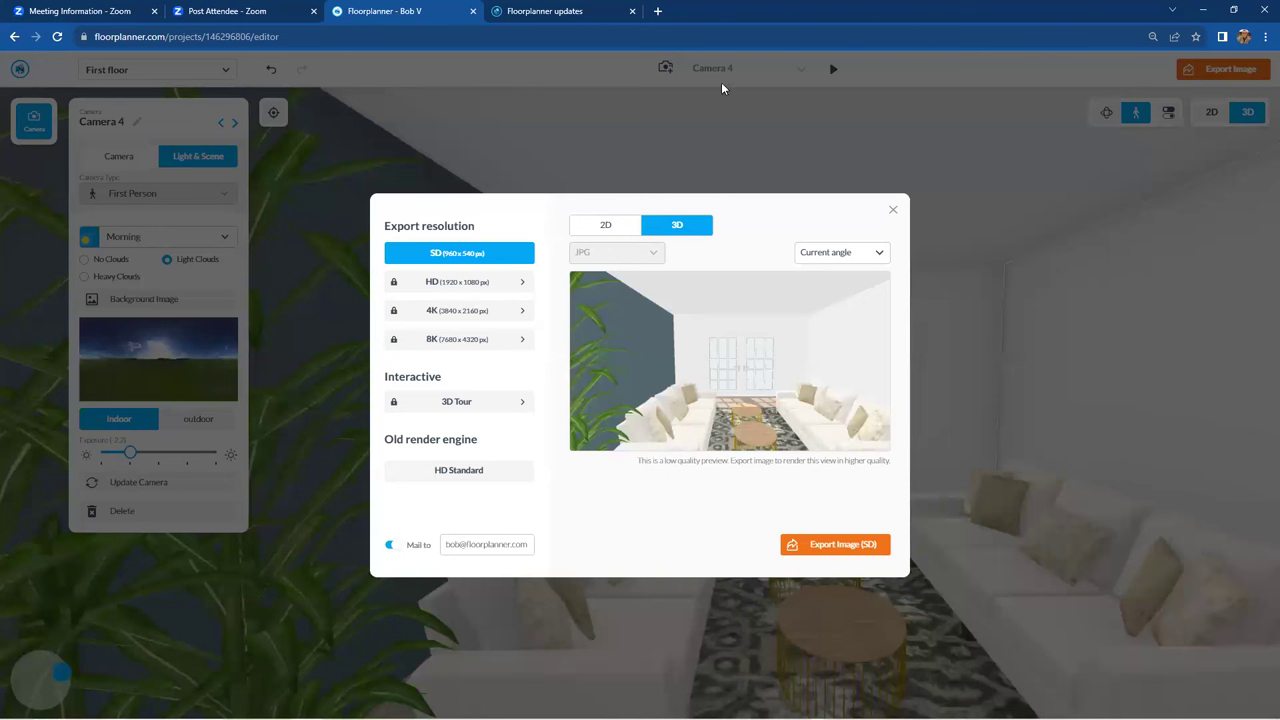
left_click(860, 256)
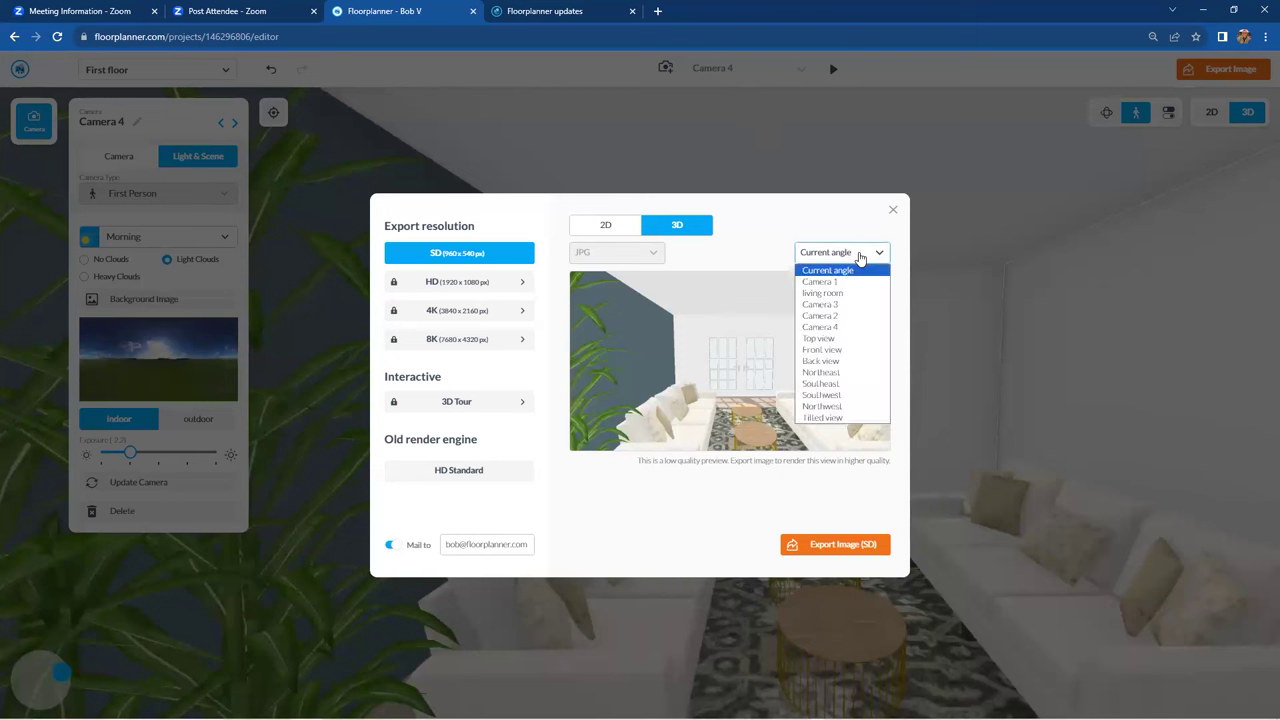
left_click(848, 327)
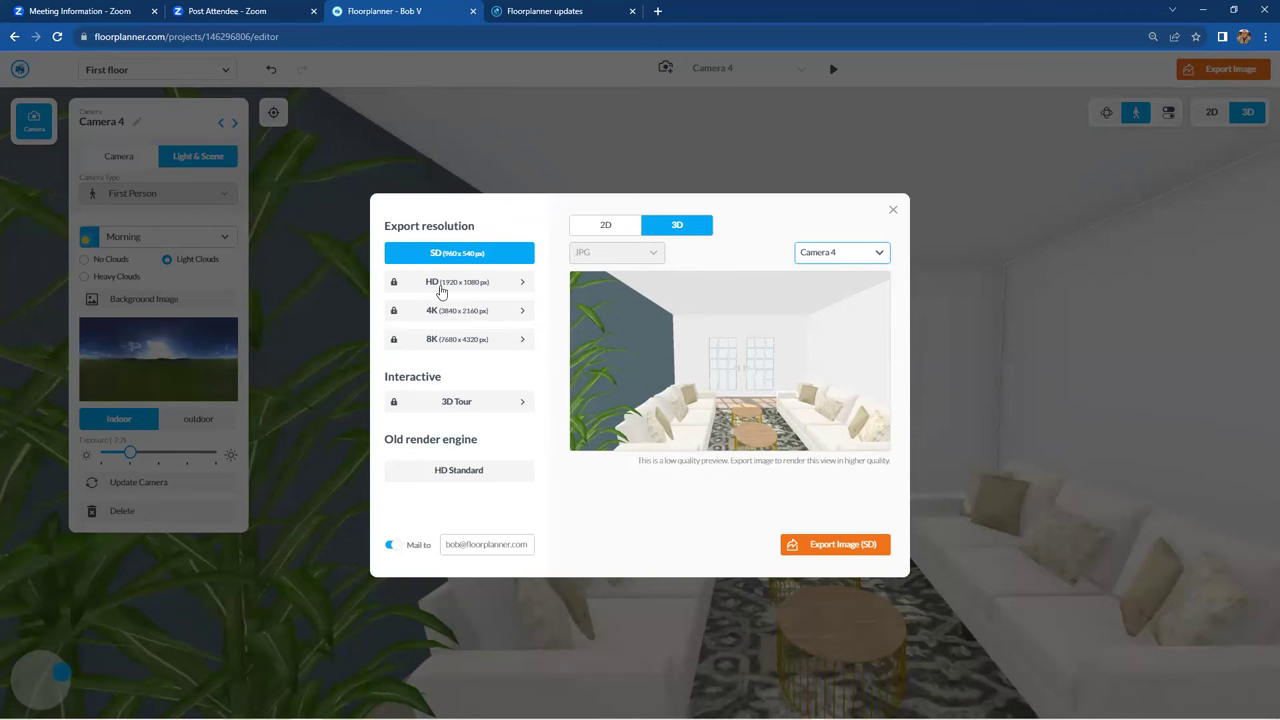
Upgrade the project to HD exports and export the Camera 4 image in HD
left_click(477, 284)
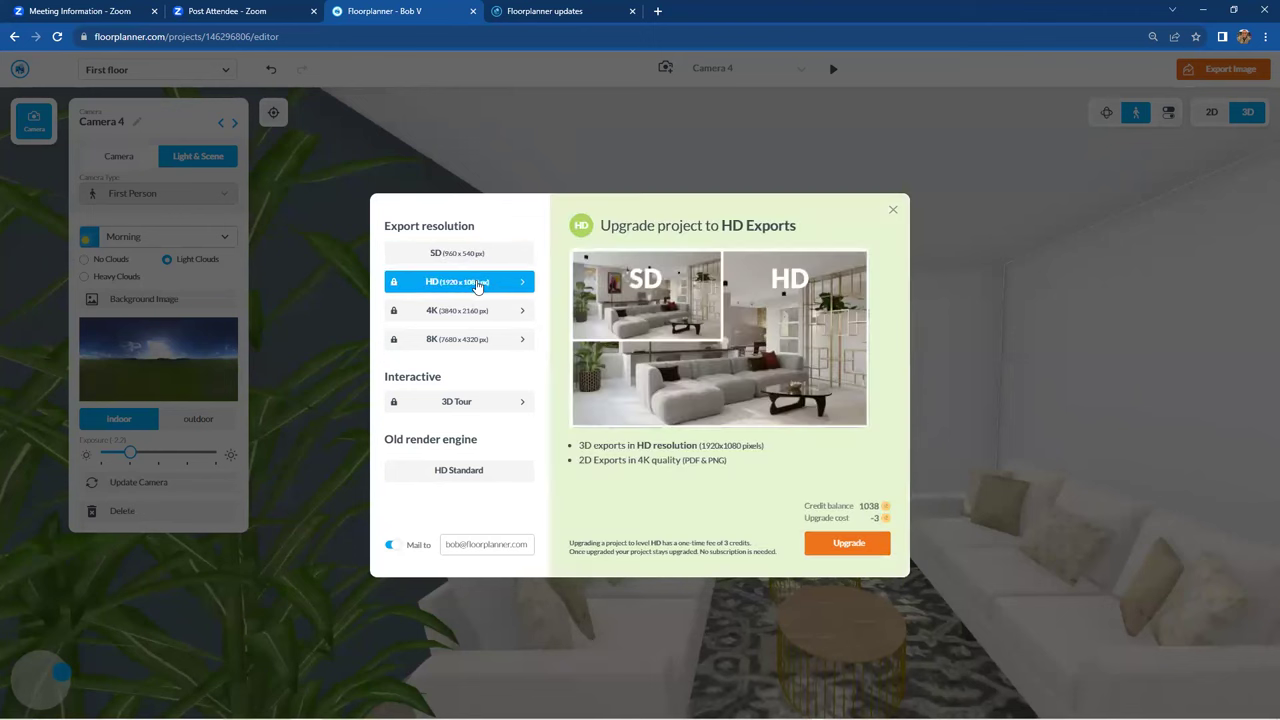
left_click(849, 545)
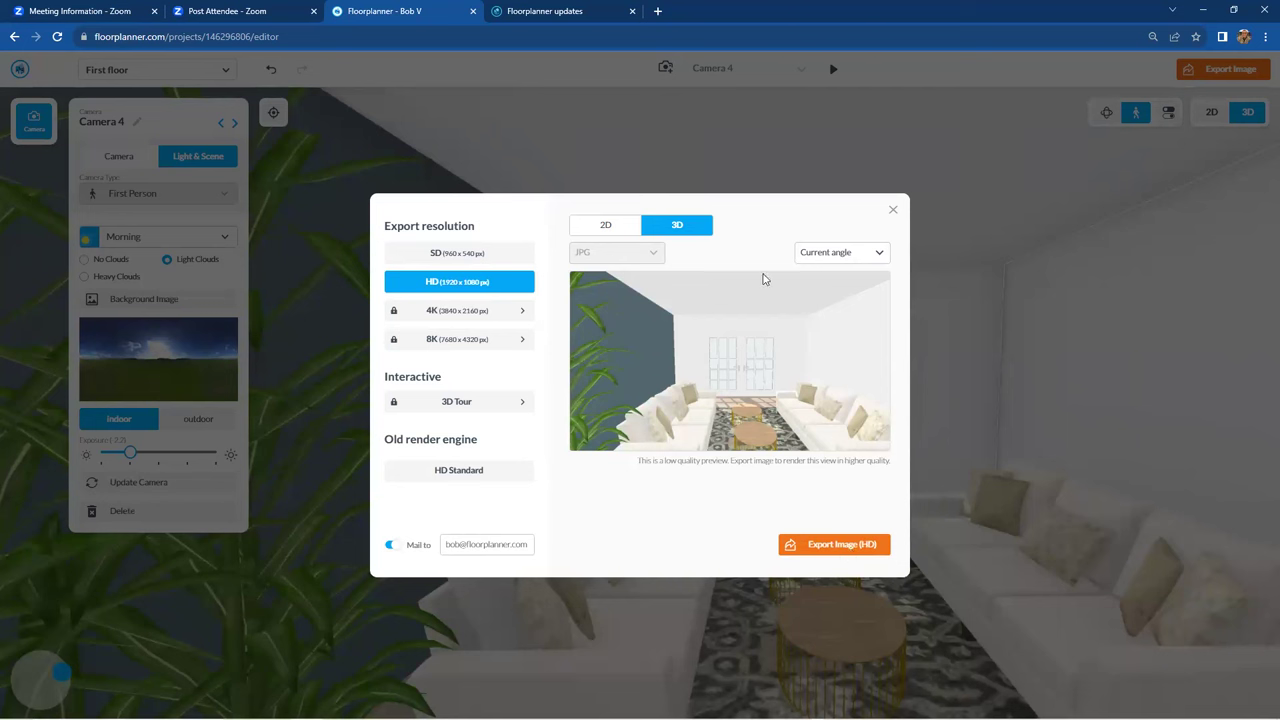
left_click(855, 260)
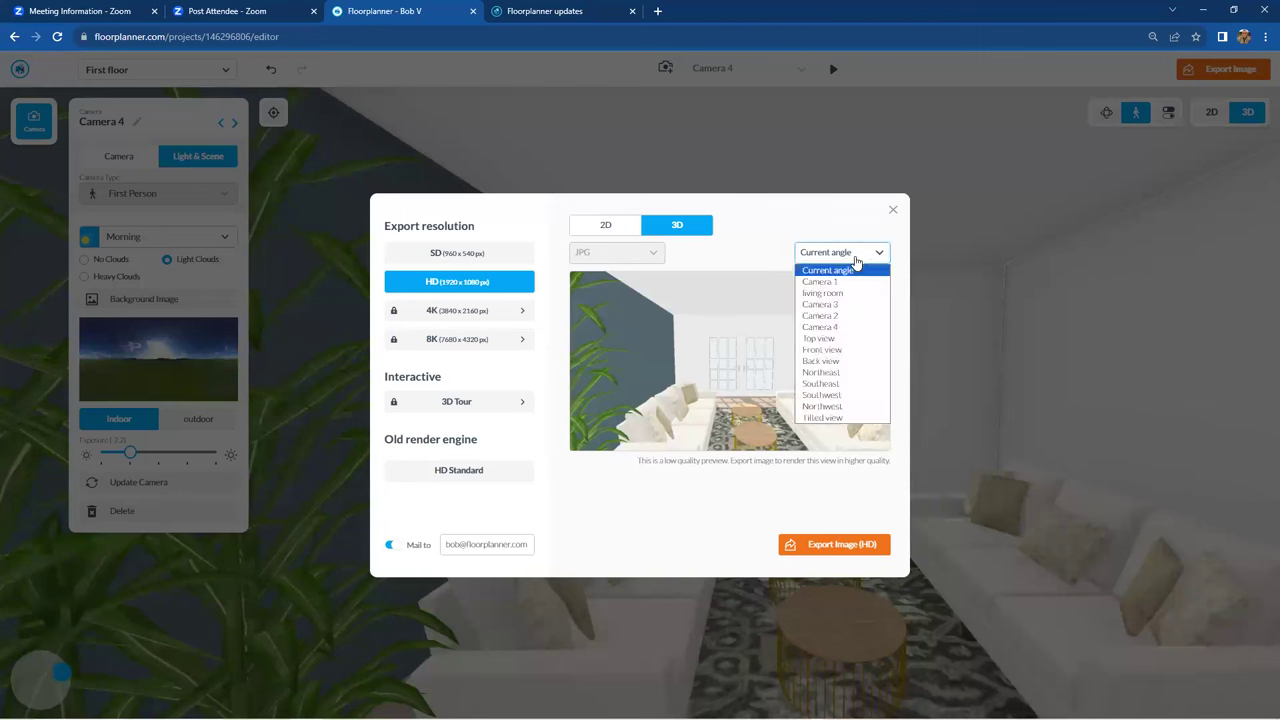
left_click(853, 330)
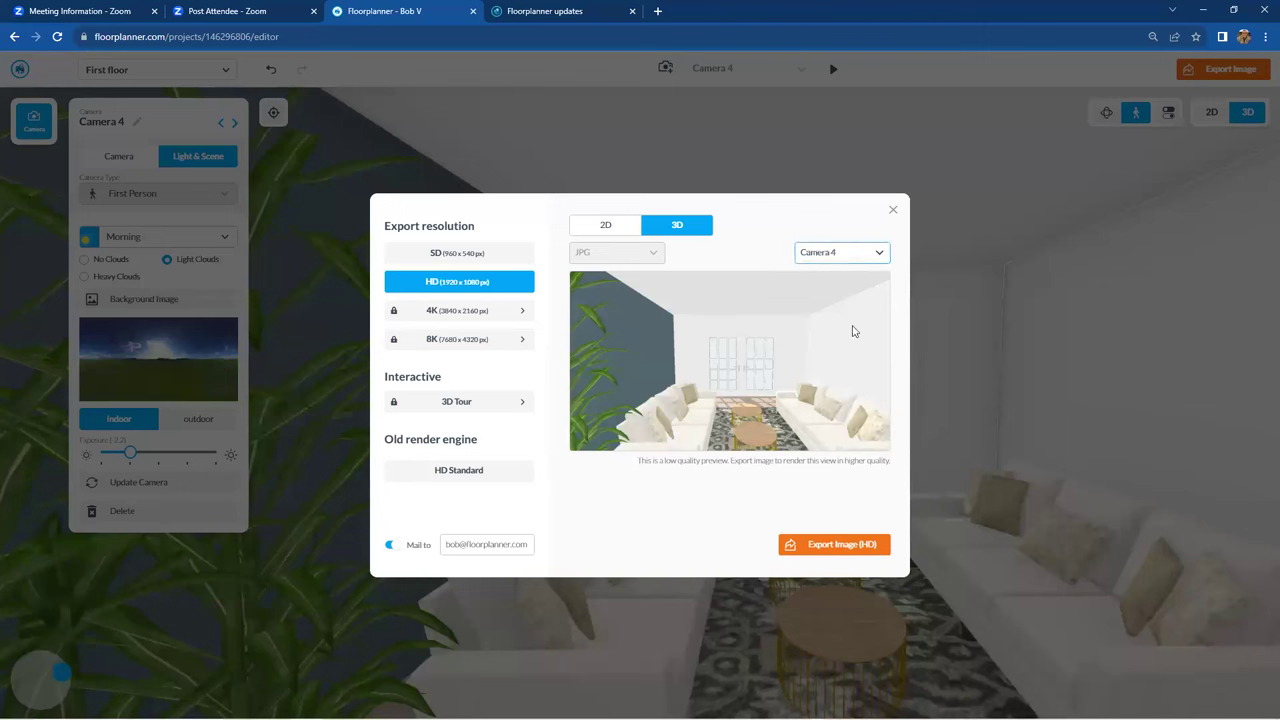
left_click(812, 545)
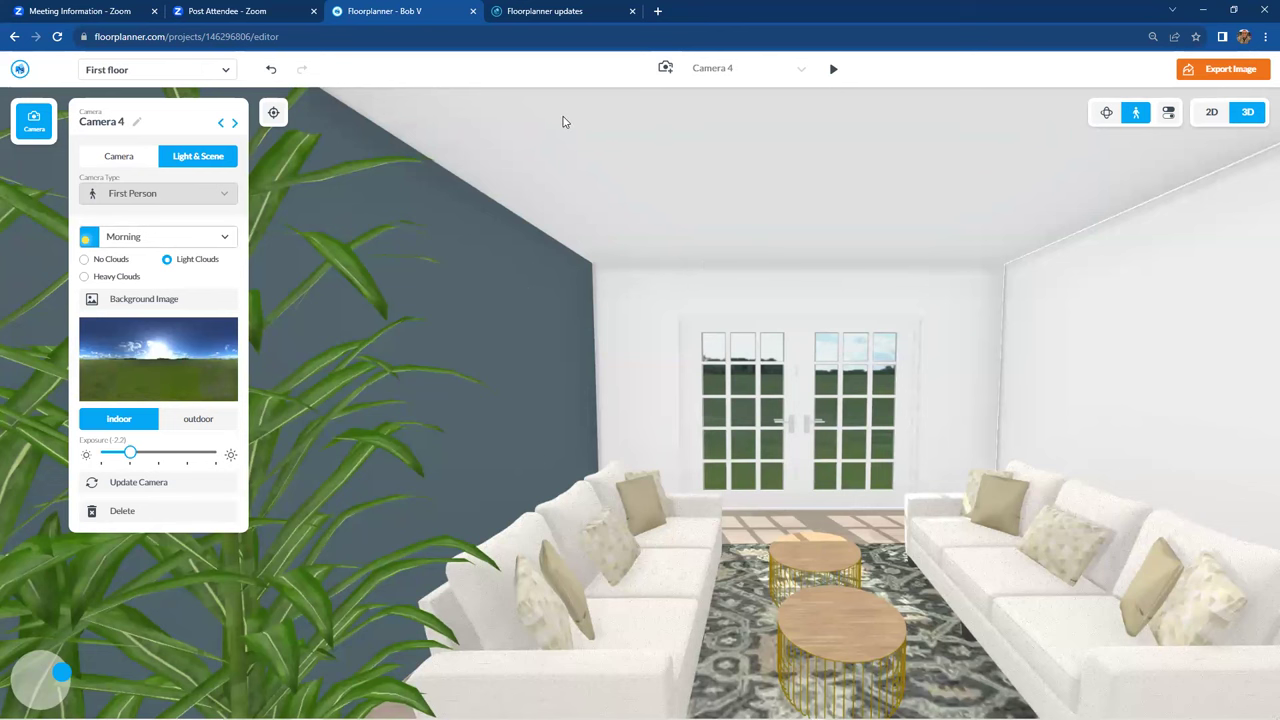
Read through the Improved camera settings post and its sample renders on the updates page
left_click(527, 15)
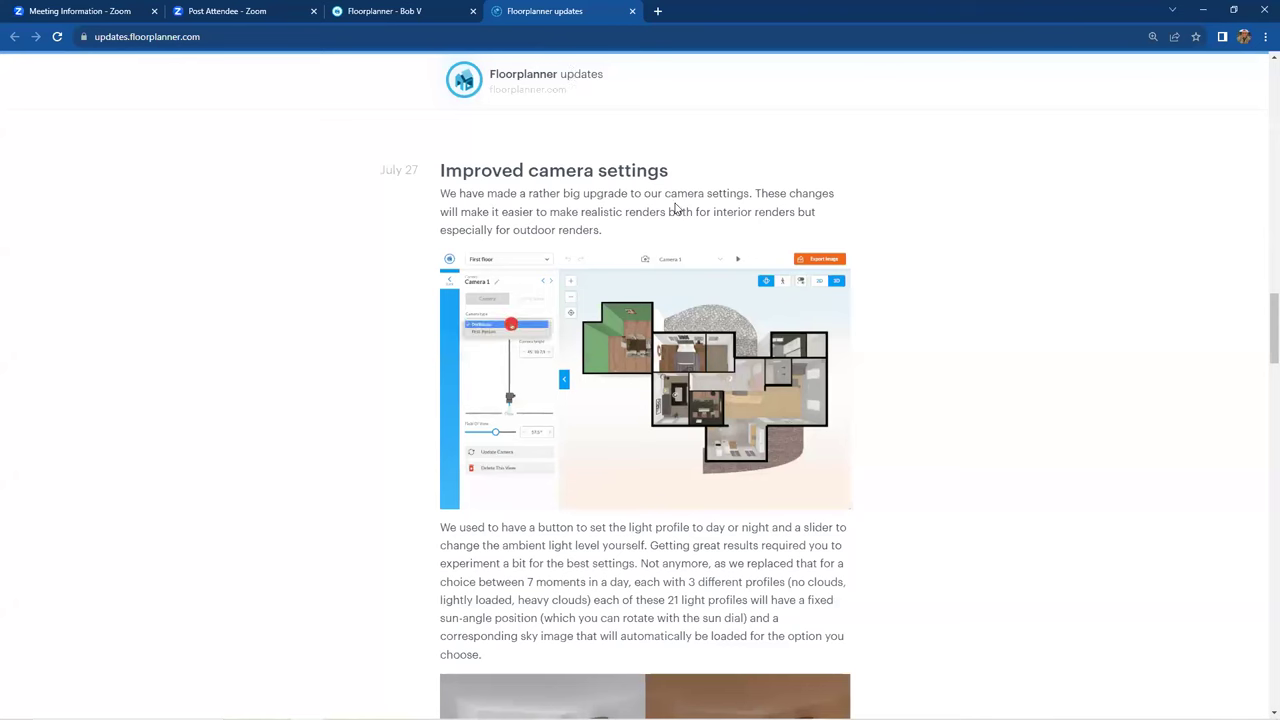
scroll(687, 210, "down", 3)
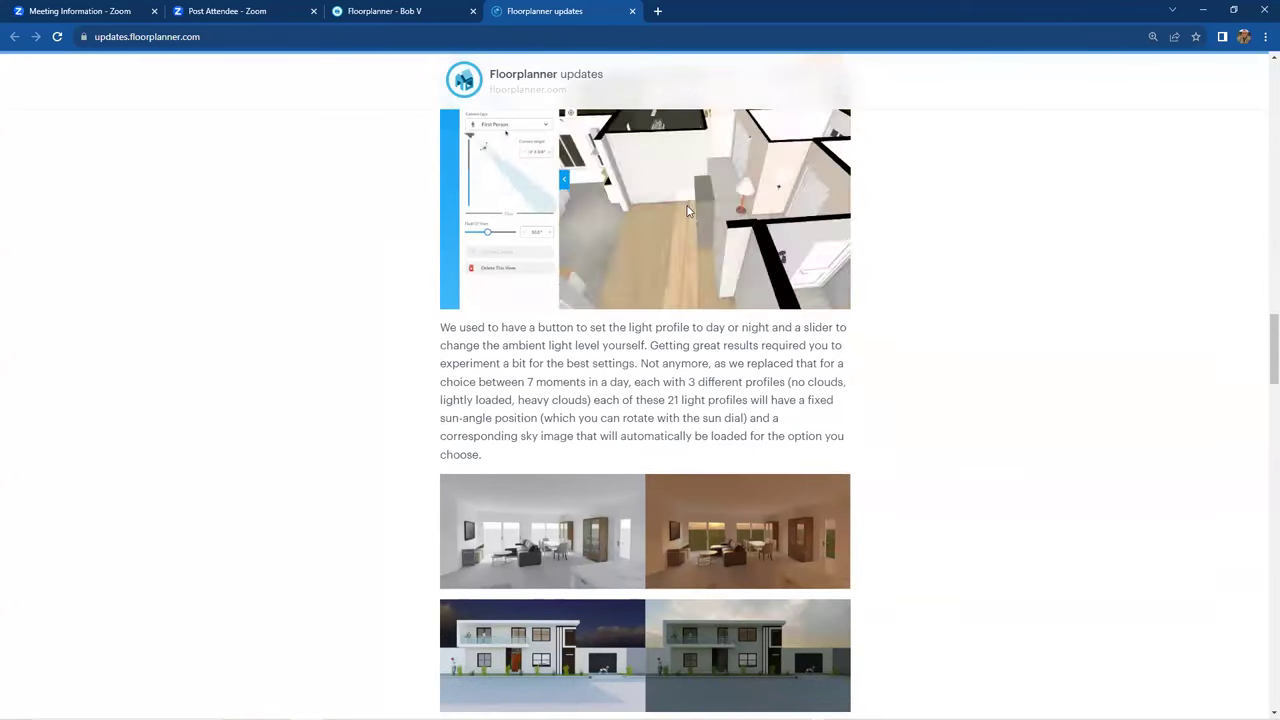
scroll(692, 210, "down", 1)
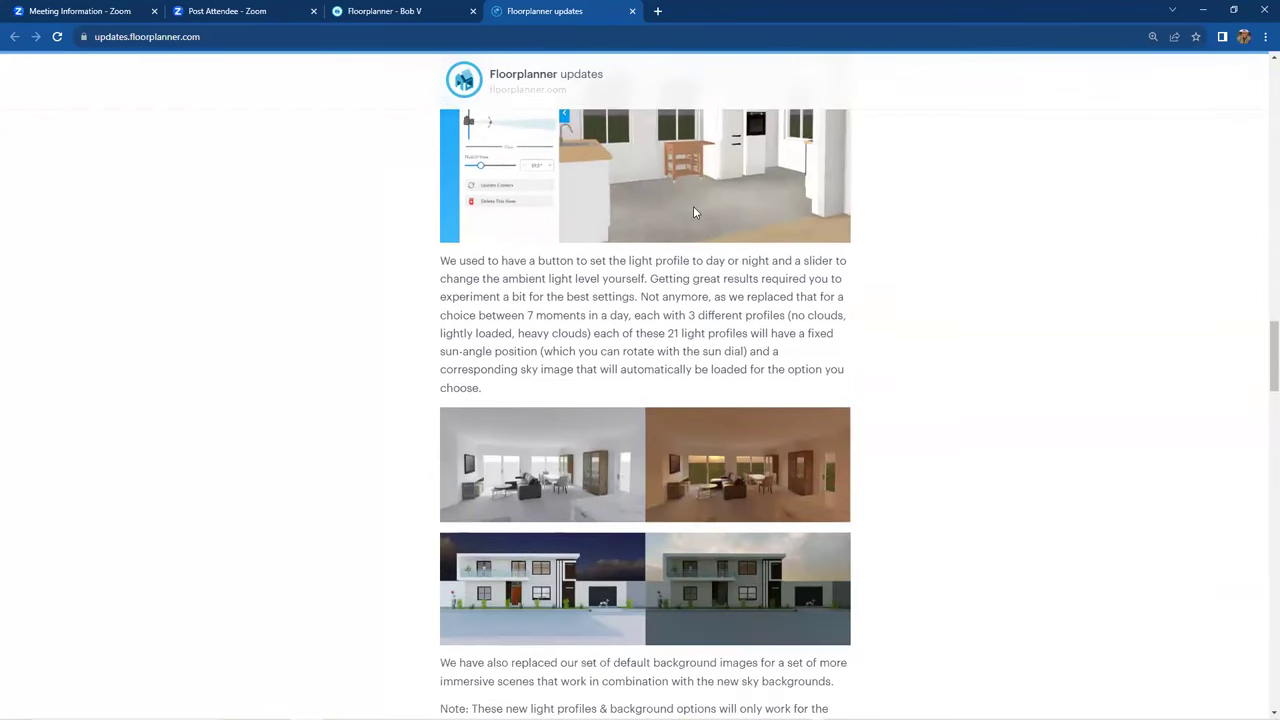
scroll(694, 212, "down", 6)
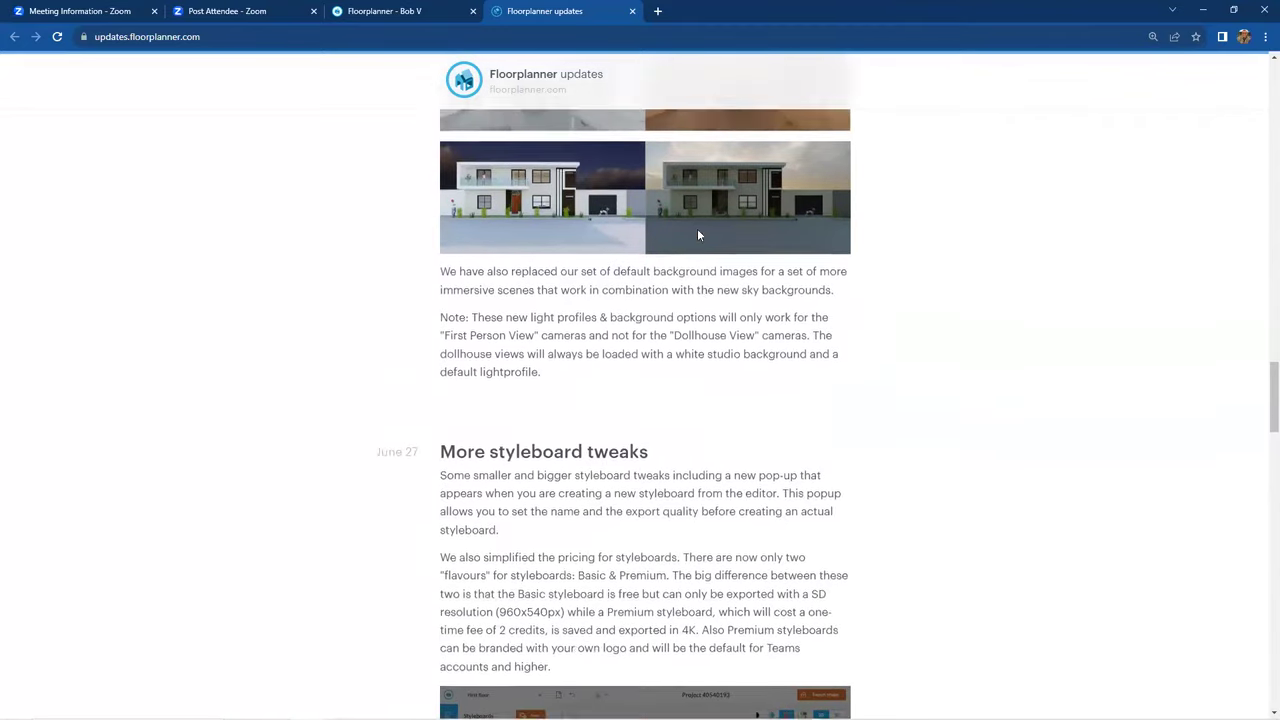
scroll(697, 235, "up", 7)
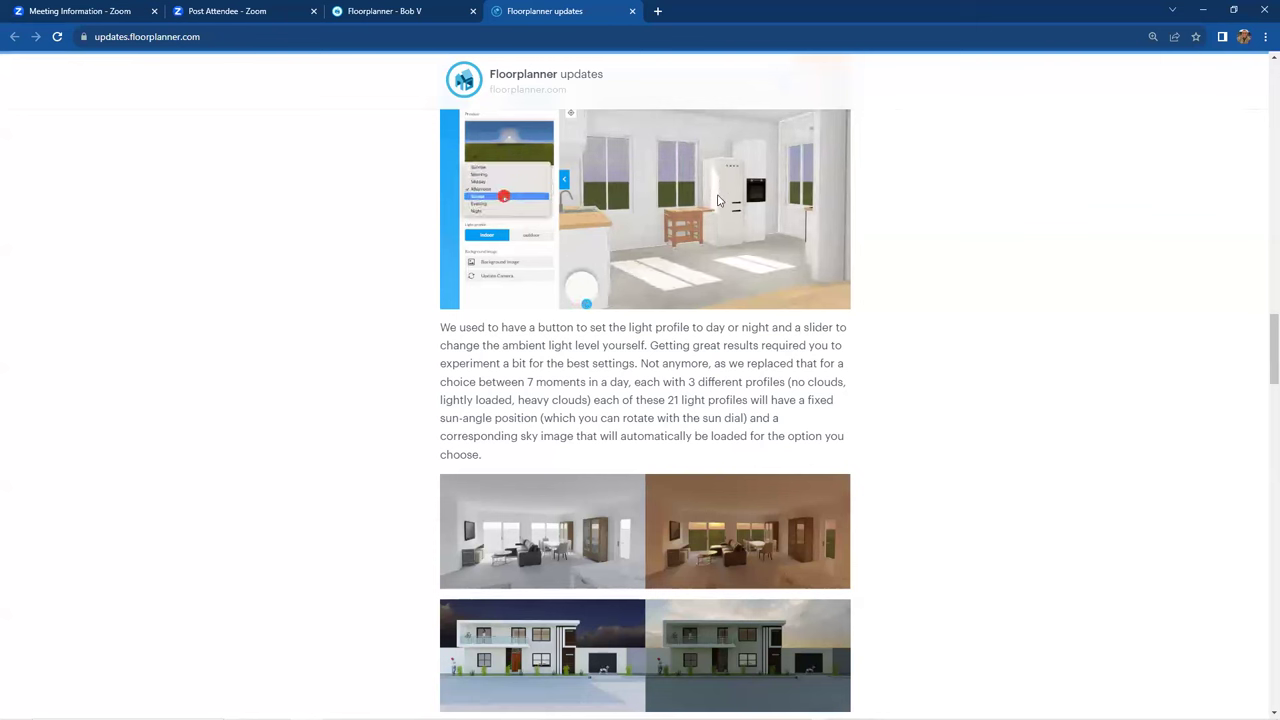
Scroll up to the August 3 post on the camera's maximum height rising to 10 meters
scroll(704, 241, "up", 2)
scroll(704, 241, "up", 2)
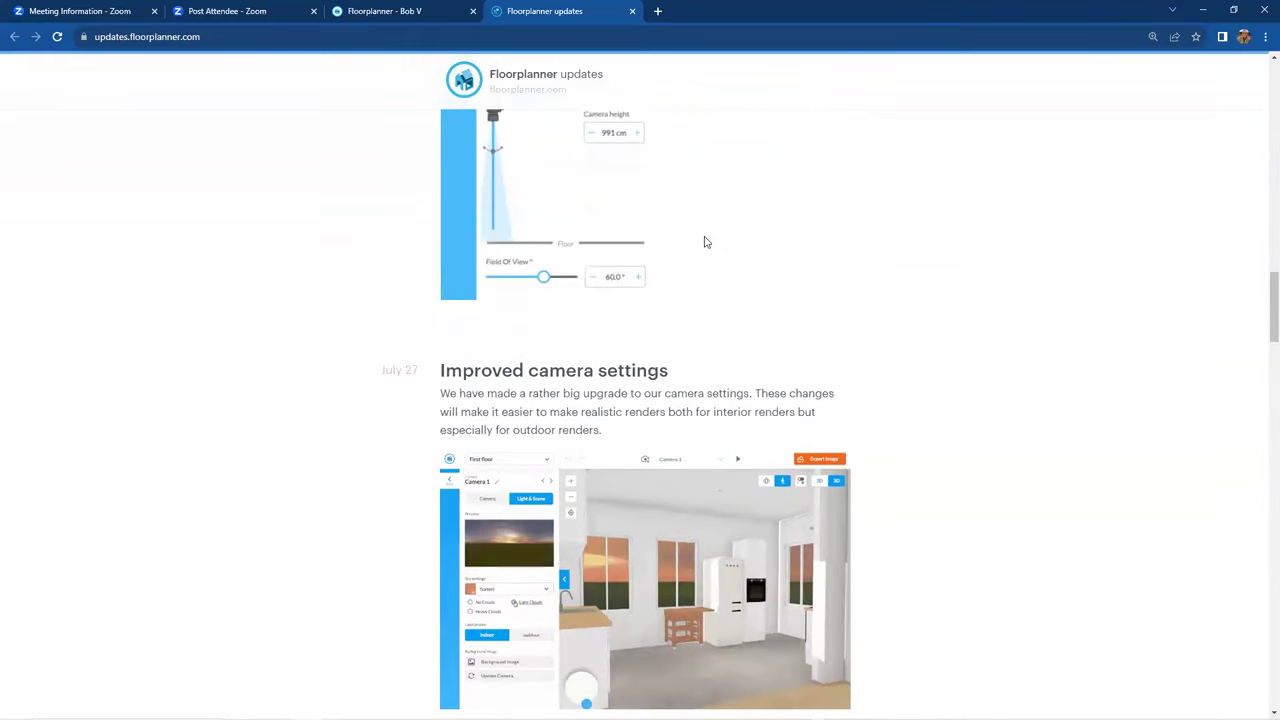
scroll(704, 241, "up", 2)
scroll(704, 241, "up", 1)
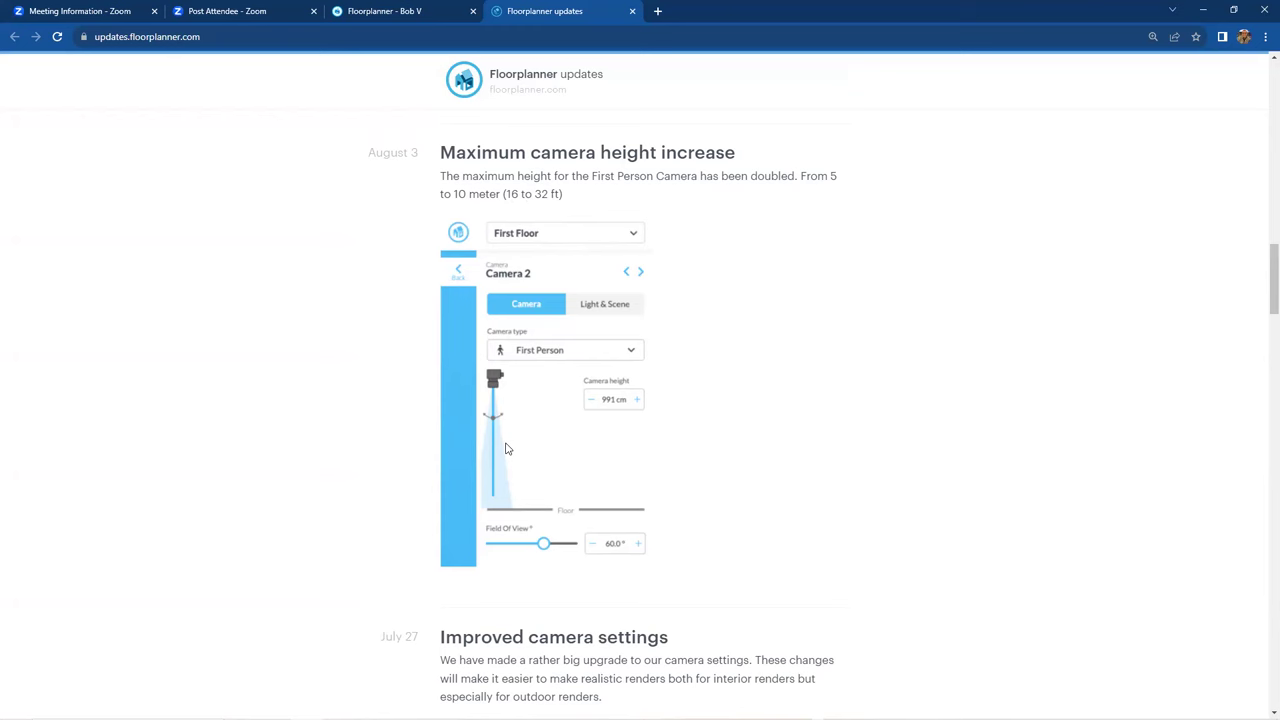
View the exported HD living-room render, then return to the Floorplanner editor
left_click(349, 14)
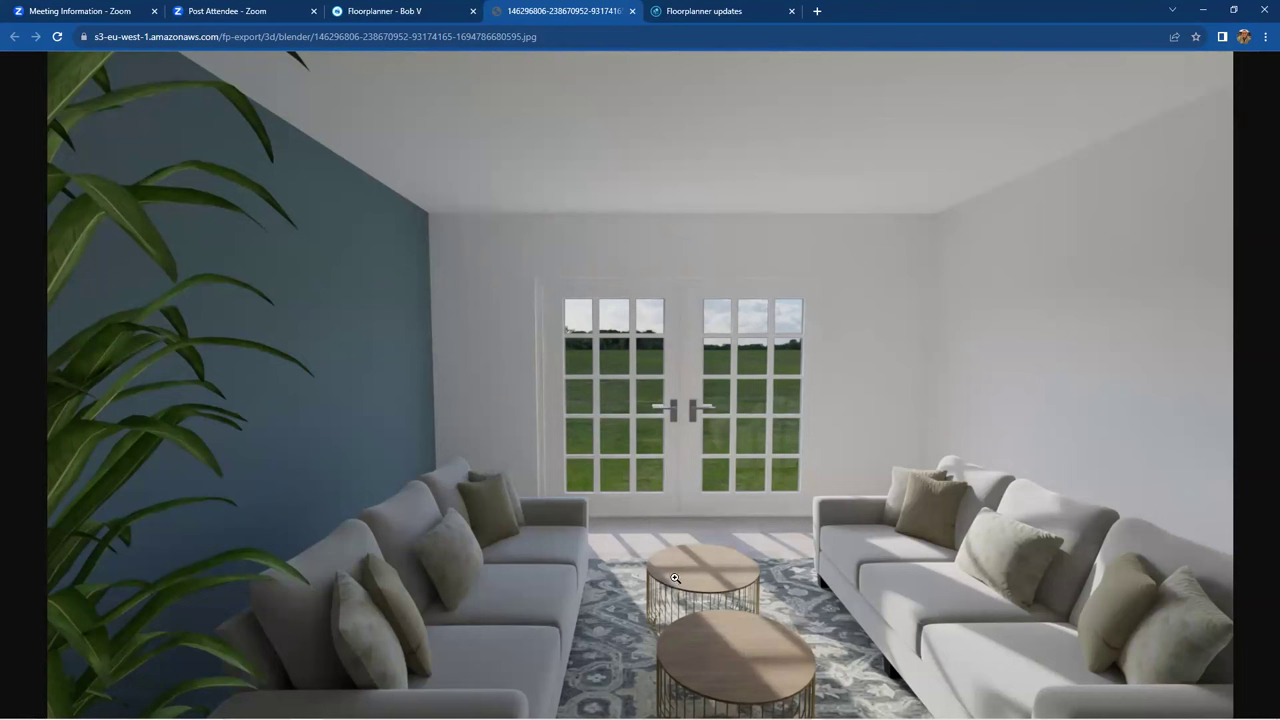
left_click(434, 18)
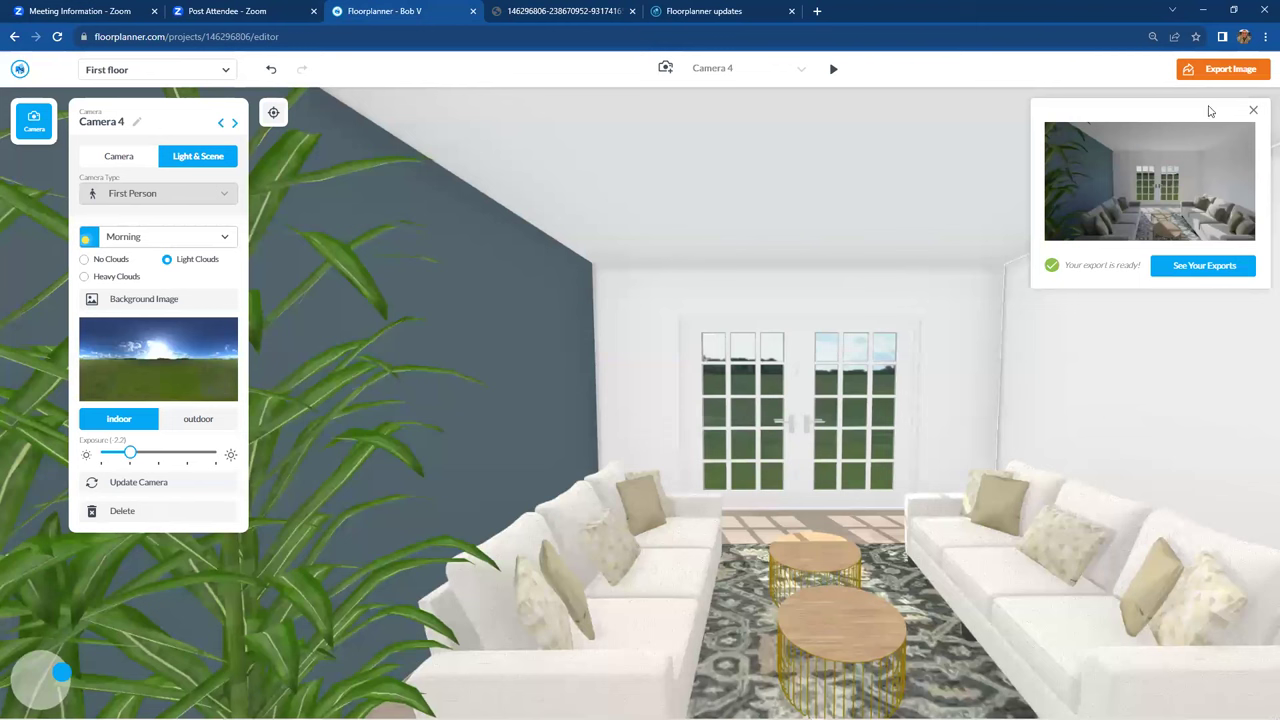
Set Camera 4's height to 8' 2 7/8" with a slight downward tilt
left_click(1254, 111)
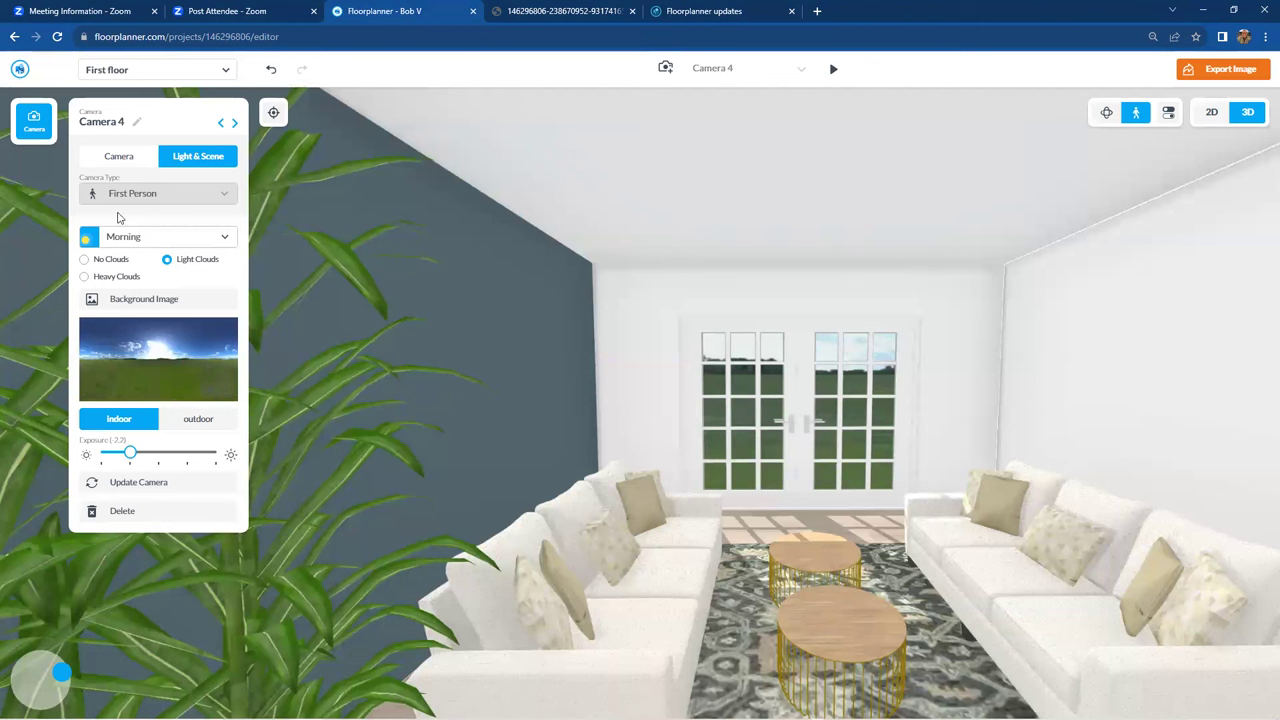
left_click(116, 159)
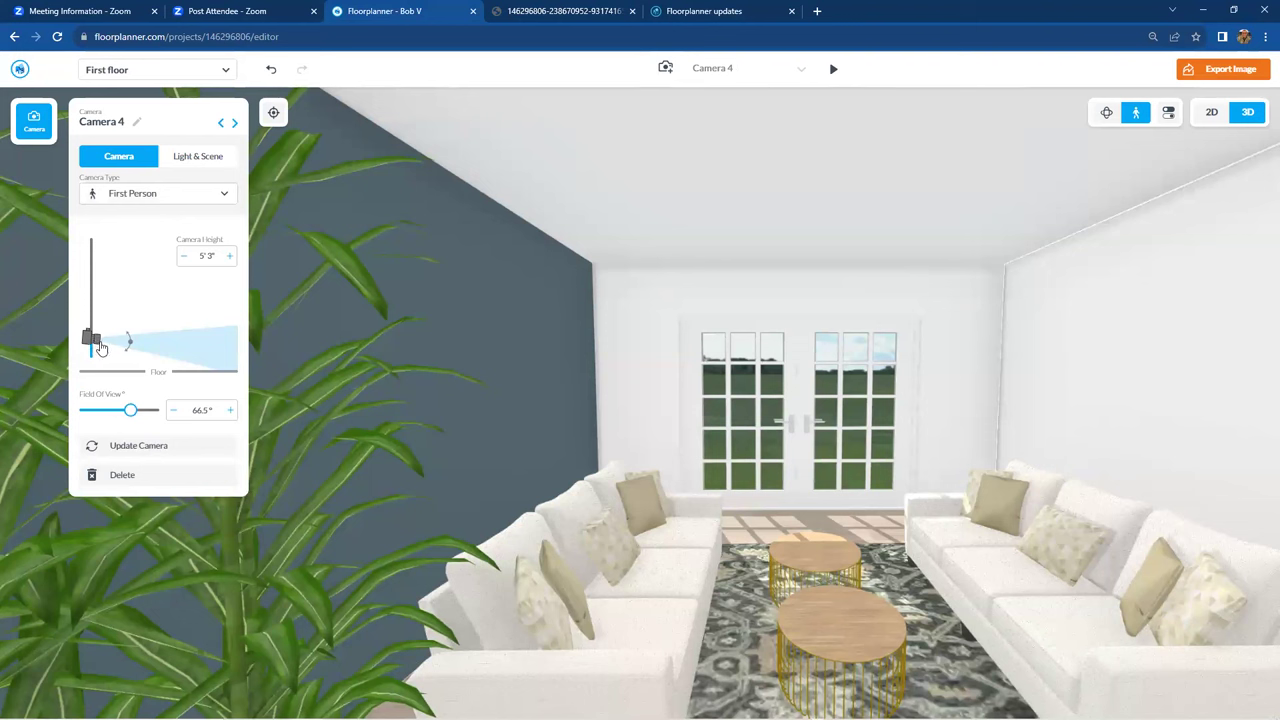
left_click_drag(91, 343, 99, 264)
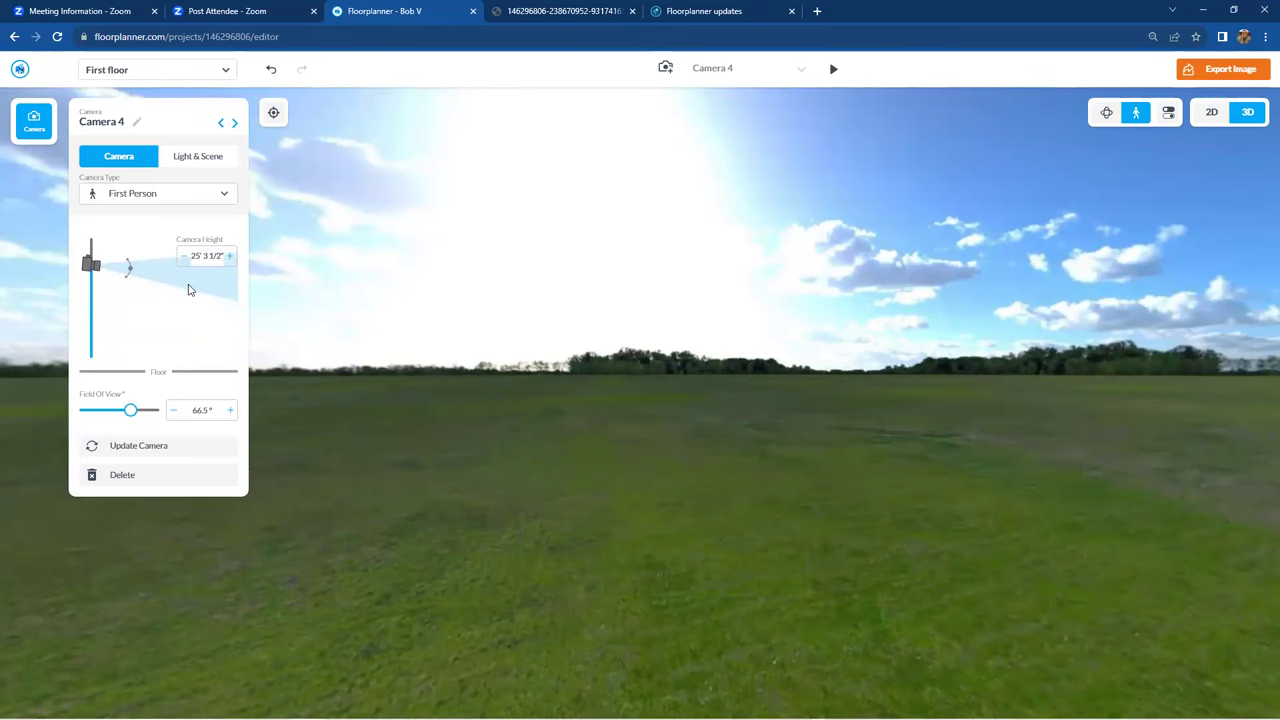
mouse_move(189, 290)
left_mouse_down()
mouse_move(167, 323)
mouse_move(181, 294)
left_mouse_up()
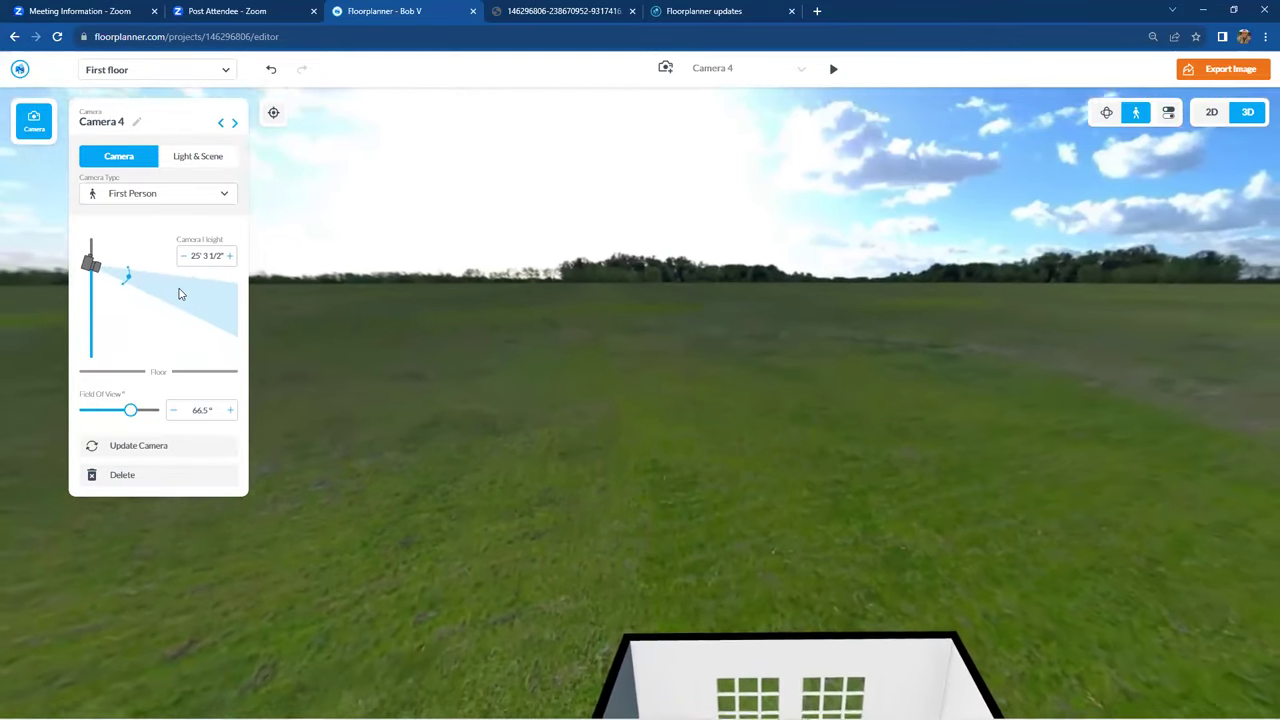
left_click_drag(93, 268, 96, 334)
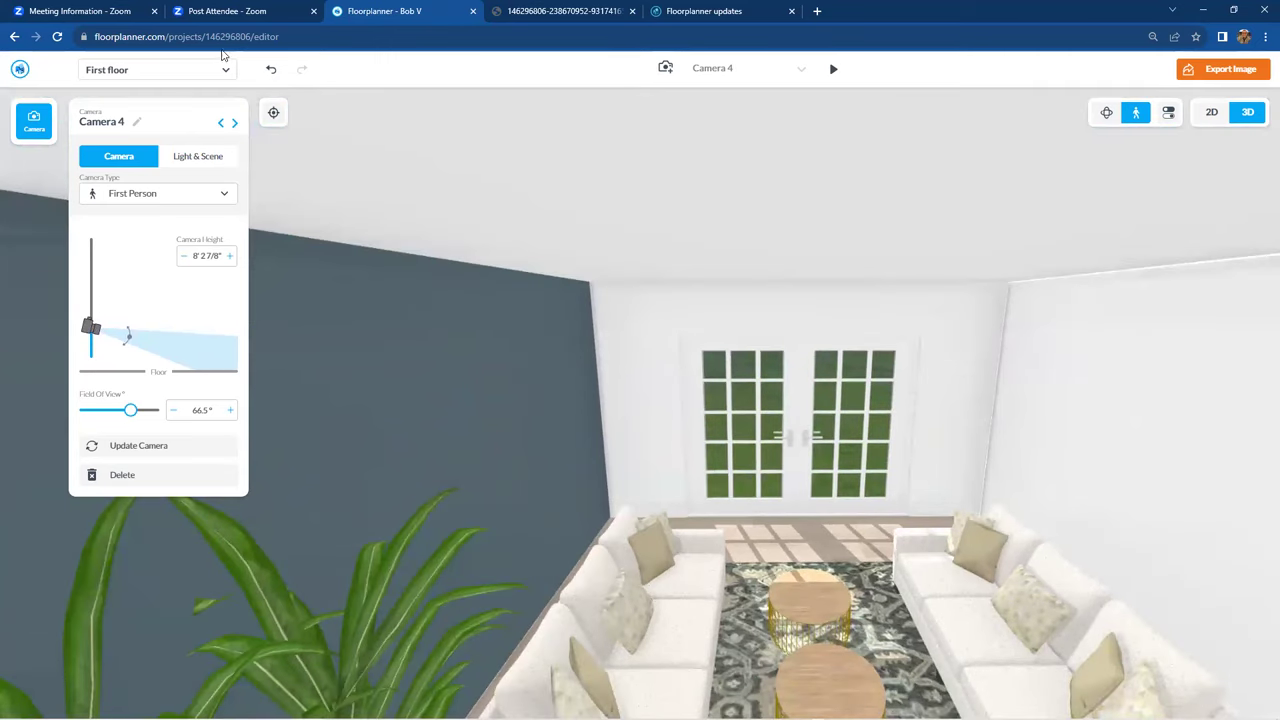
left_click(677, 13)
scroll(723, 309, "up", 5)
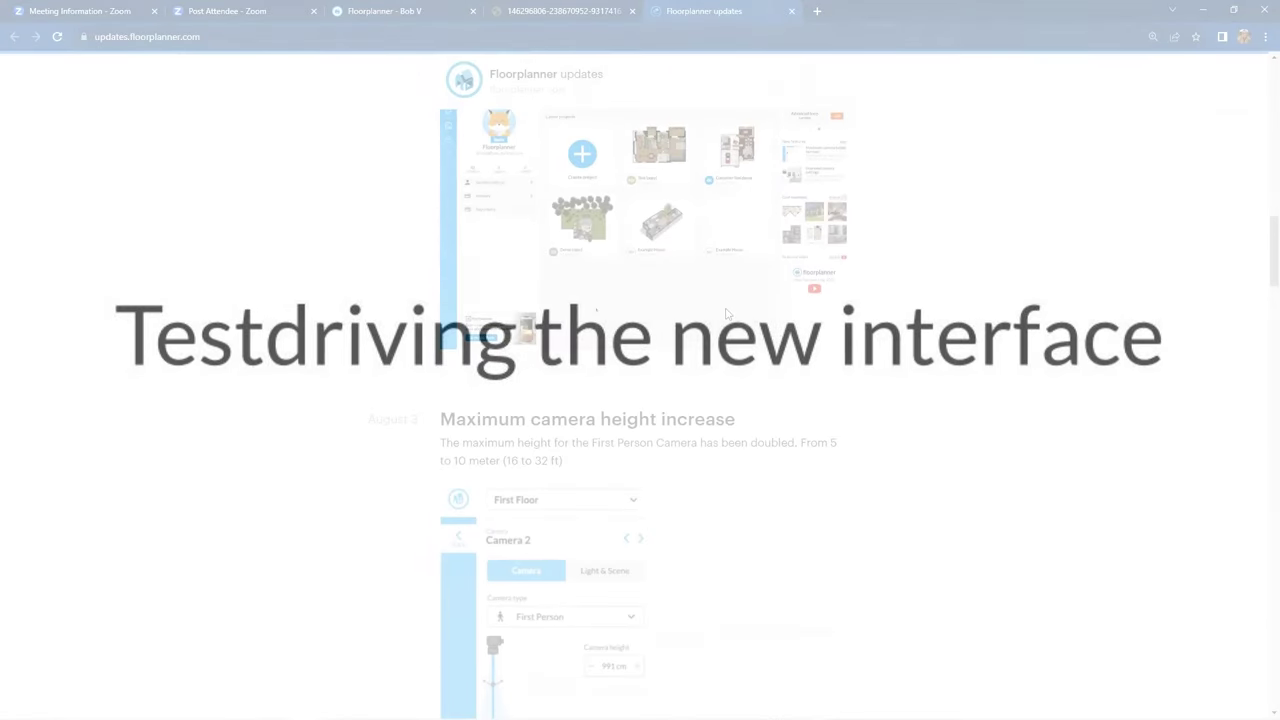
scroll(731, 316, "up", 3)
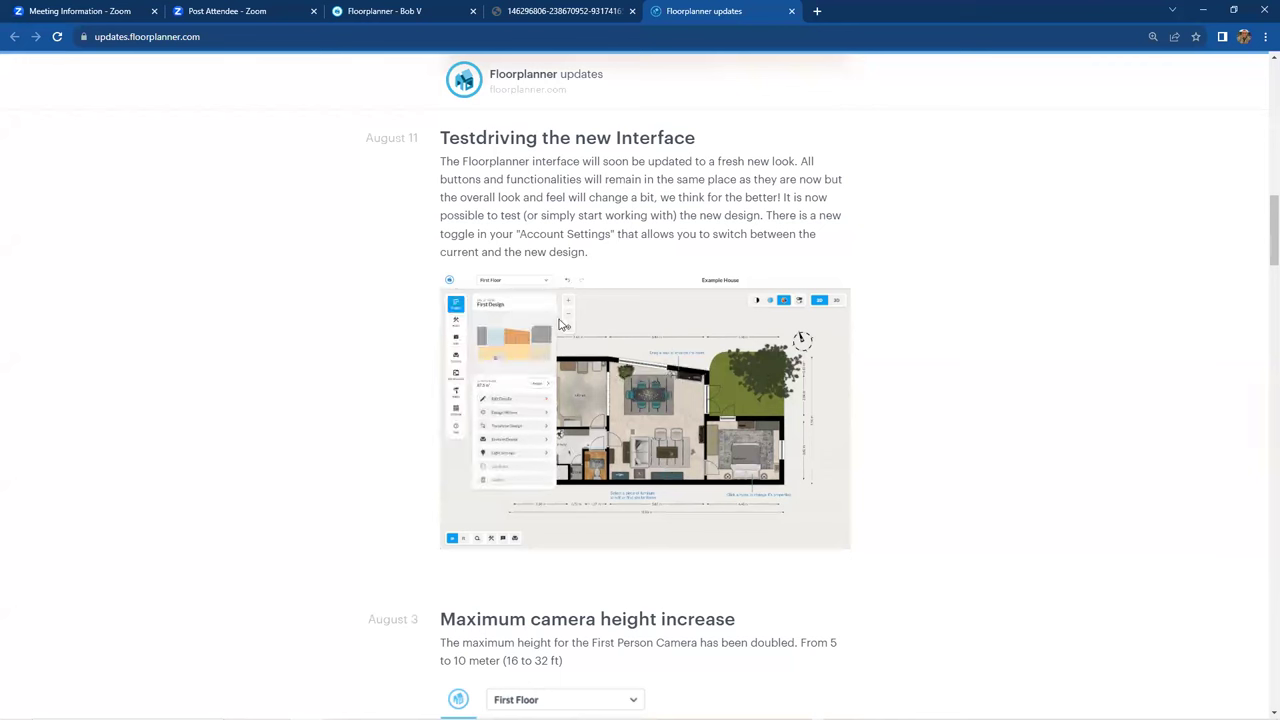
scroll(566, 331, "up", 4)
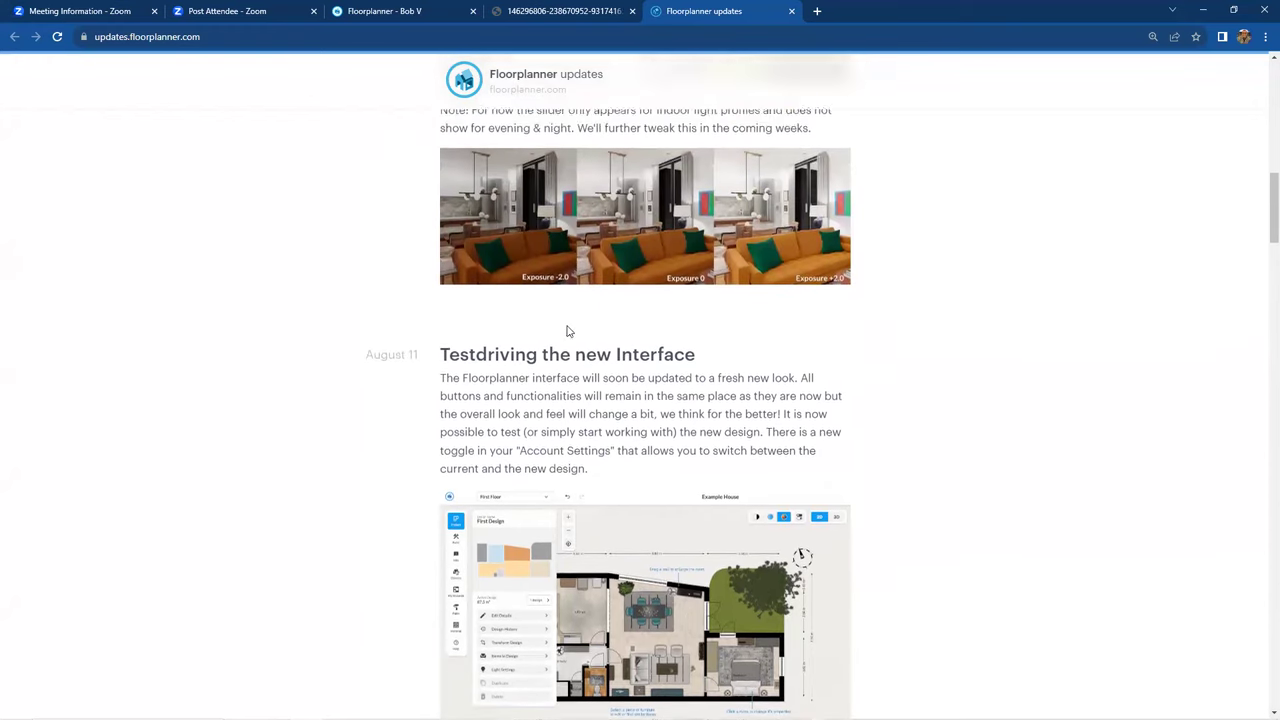
scroll(570, 331, "up", 4)
scroll(570, 331, "down", 4)
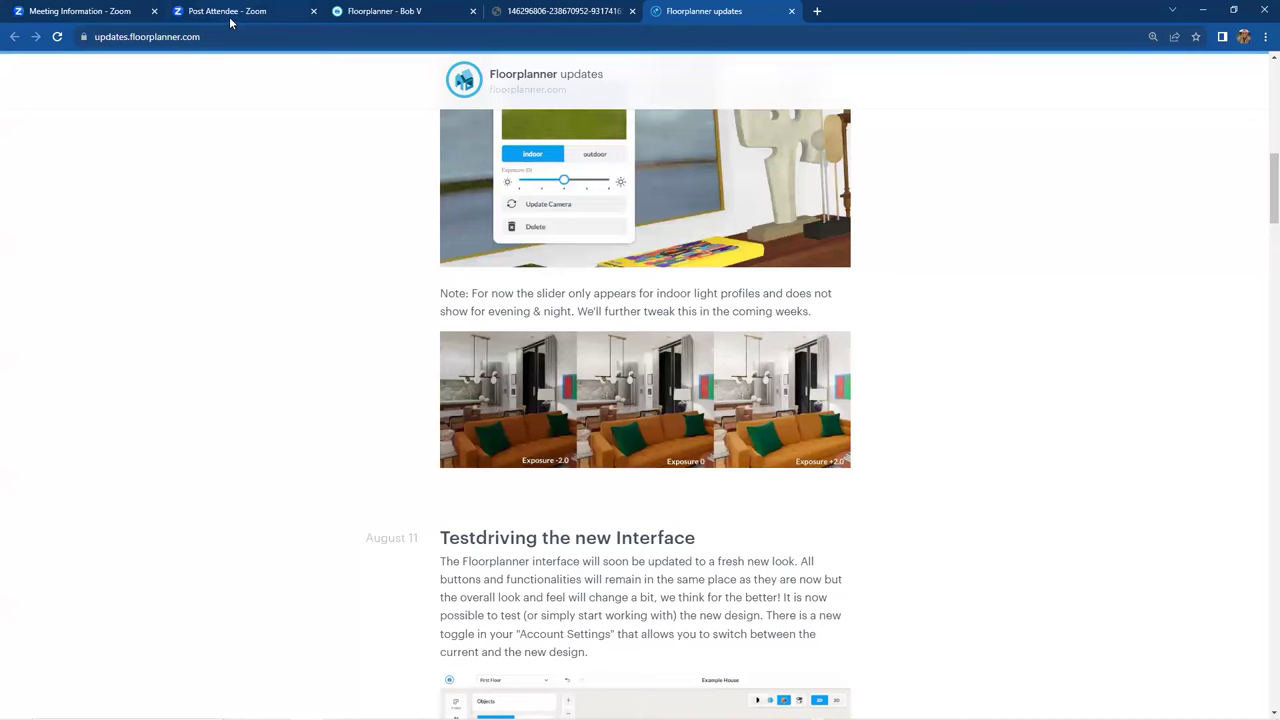
Switch the living room to the 2D top-down floor plan and show the Objects catalogue
left_click(375, 12)
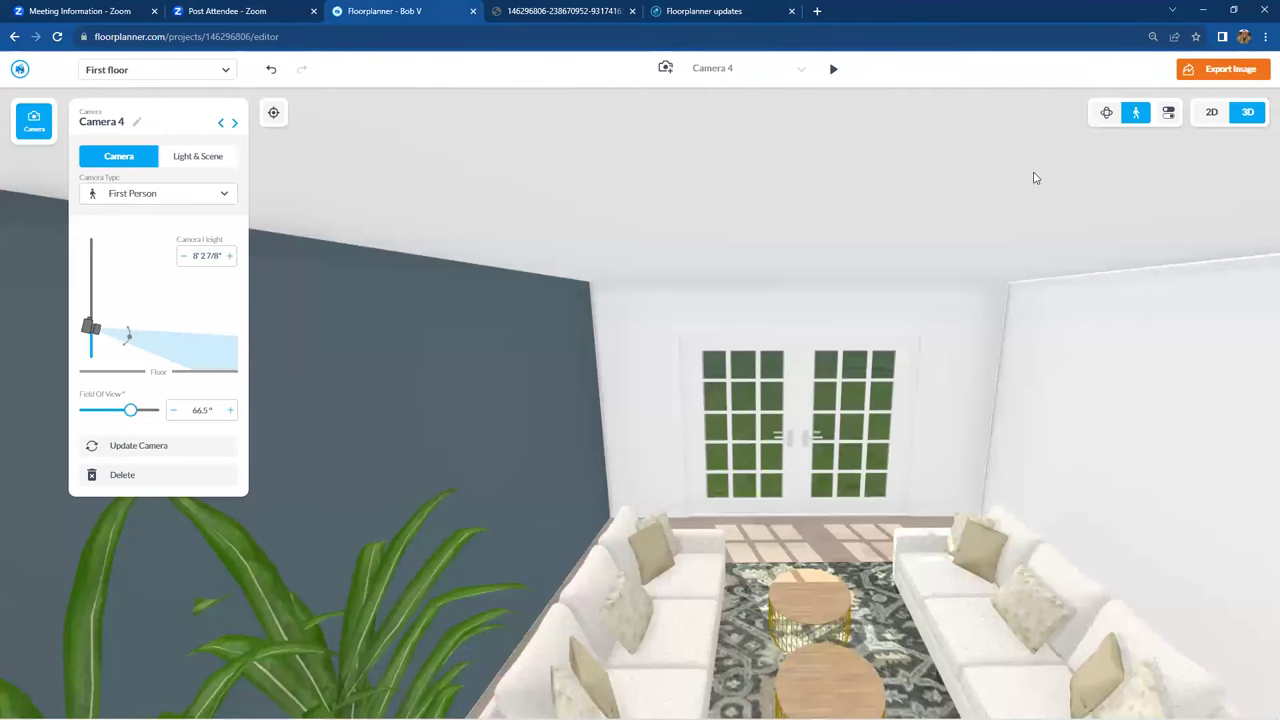
left_click(1212, 113)
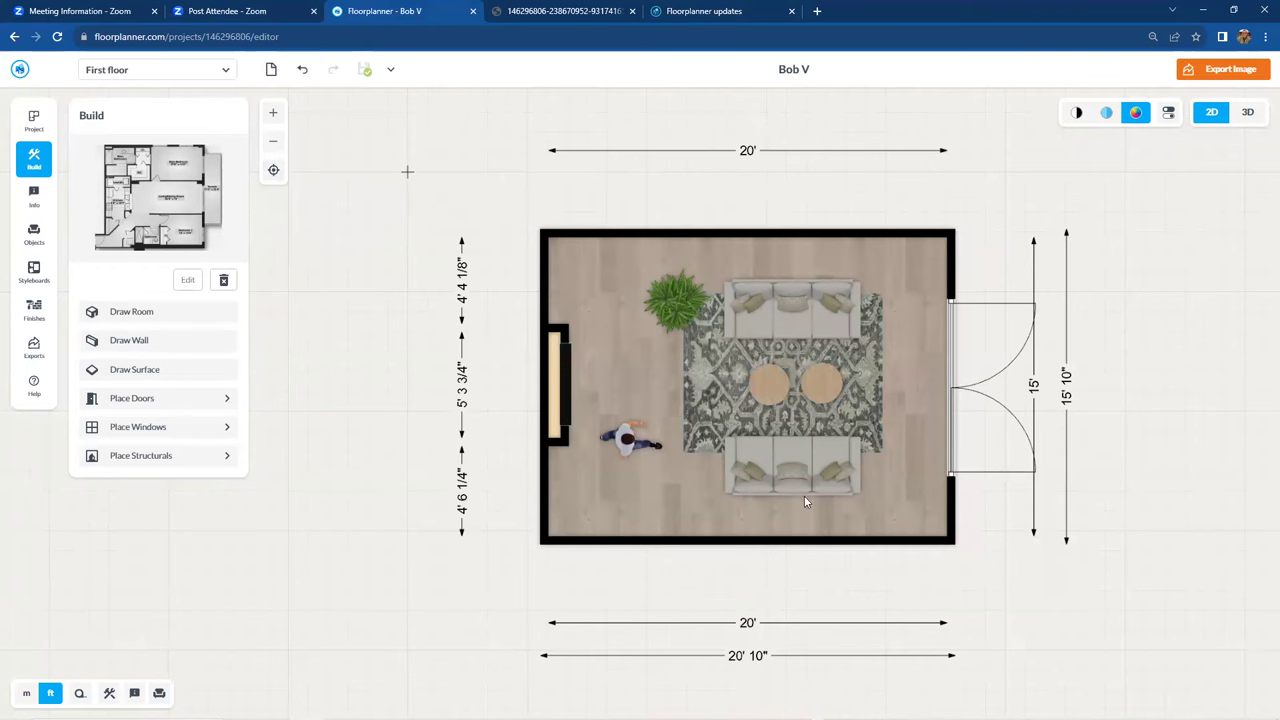
scroll(812, 492, "up", 3)
scroll(812, 492, "down", 3)
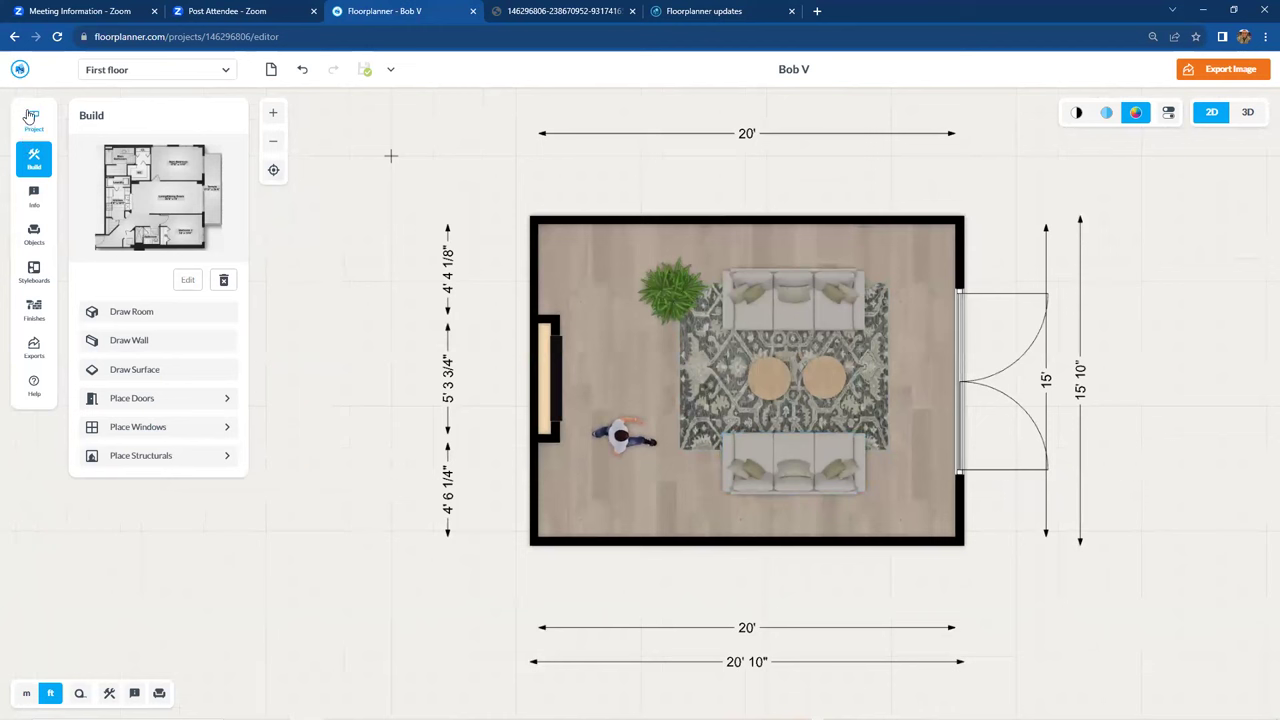
left_click(36, 240)
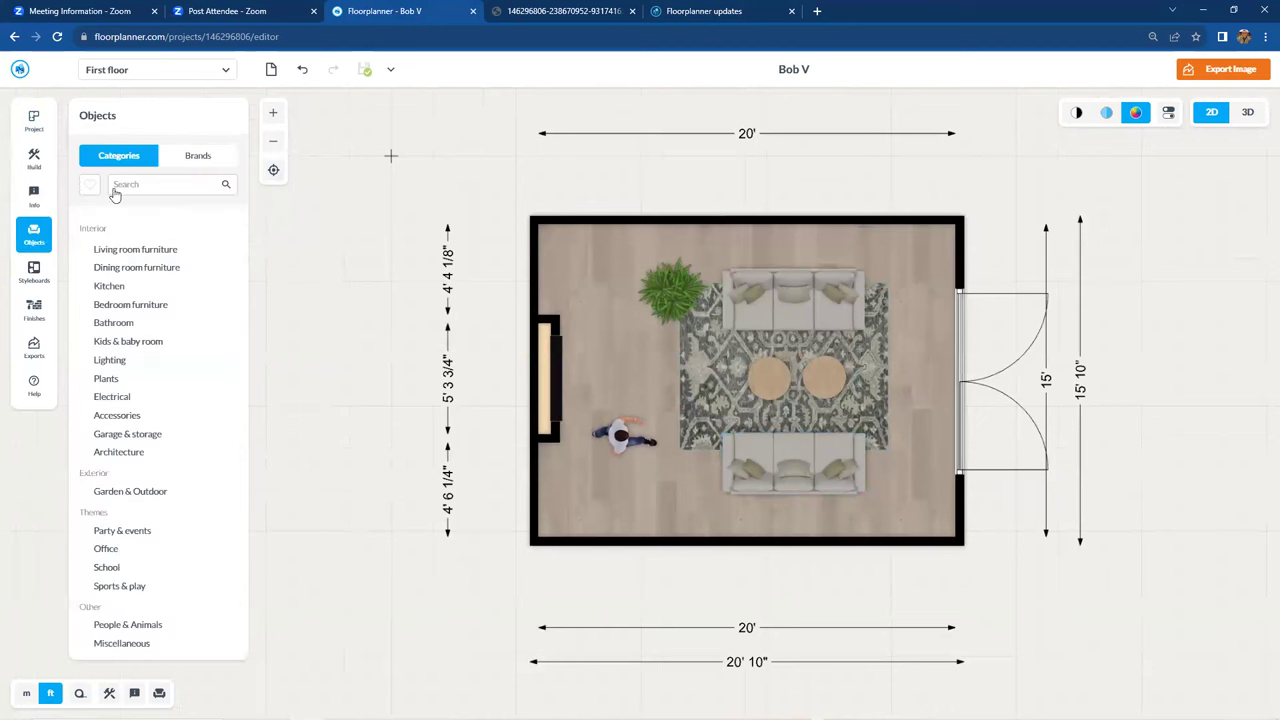
Place the 48" Storage Bench from Living room furniture > Benches in the room's lower left, below the standing figure
left_click(108, 250)
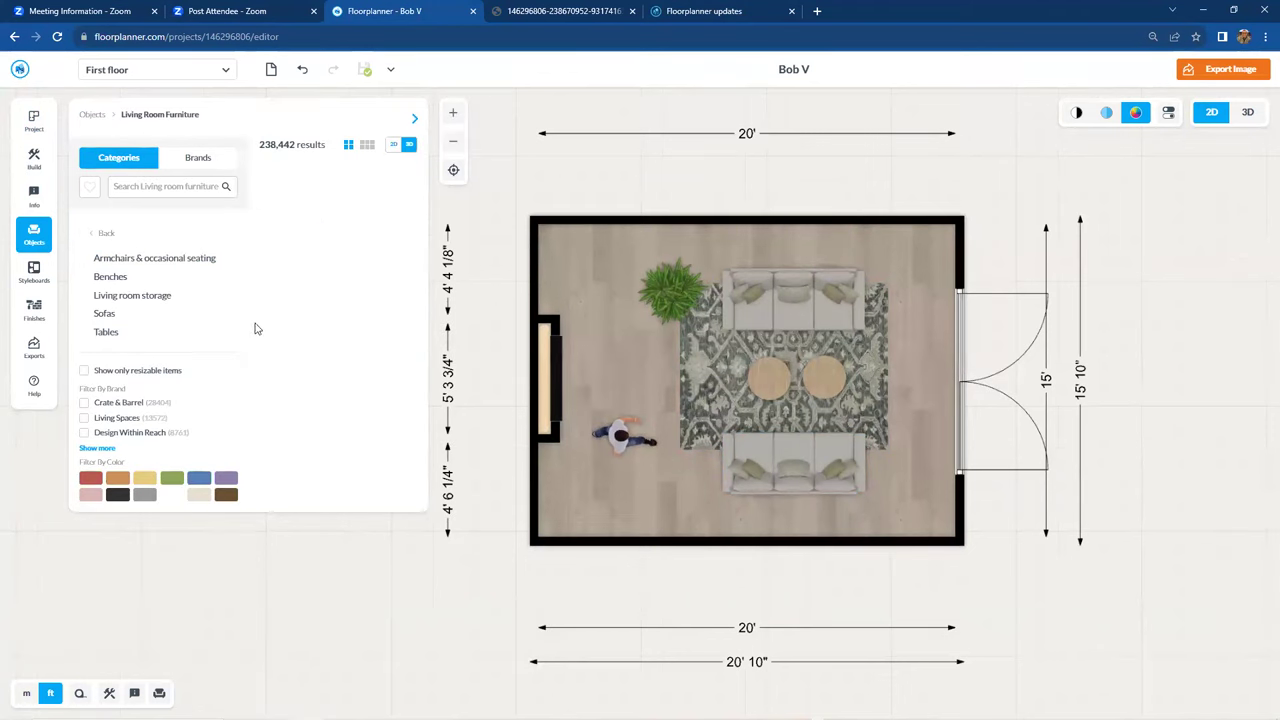
left_click(111, 277)
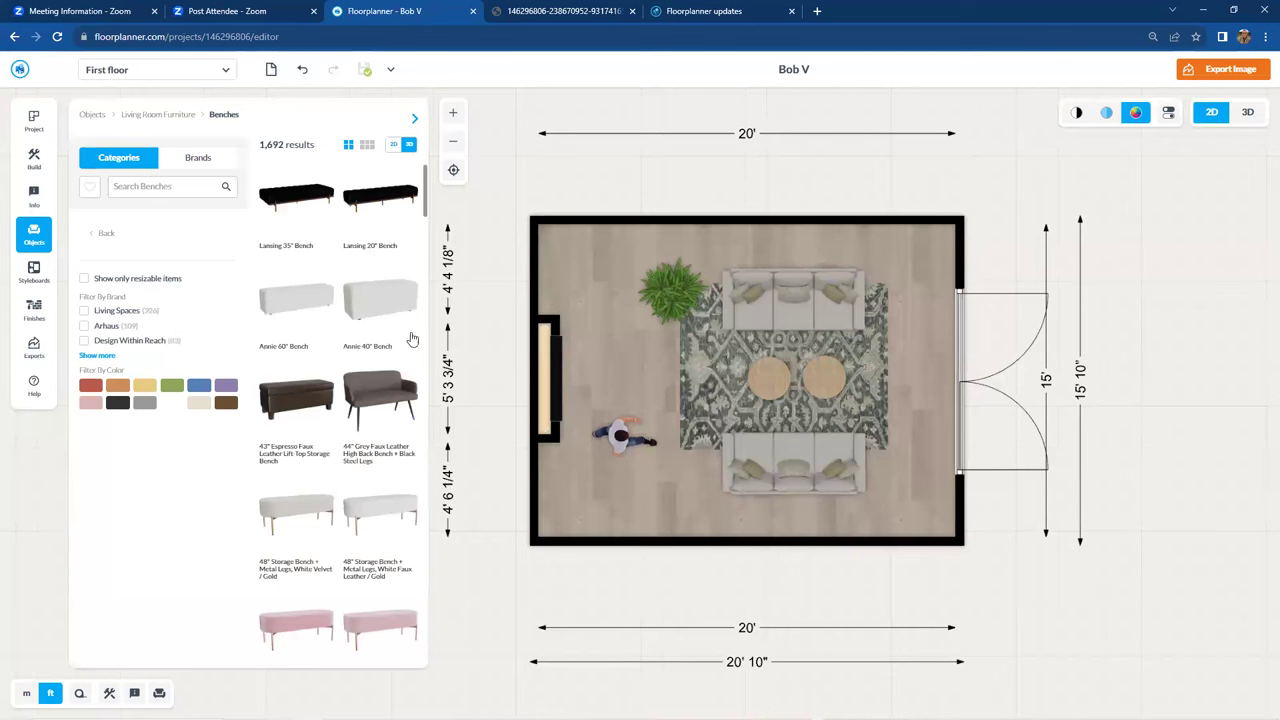
left_click_drag(310, 511, 648, 498)
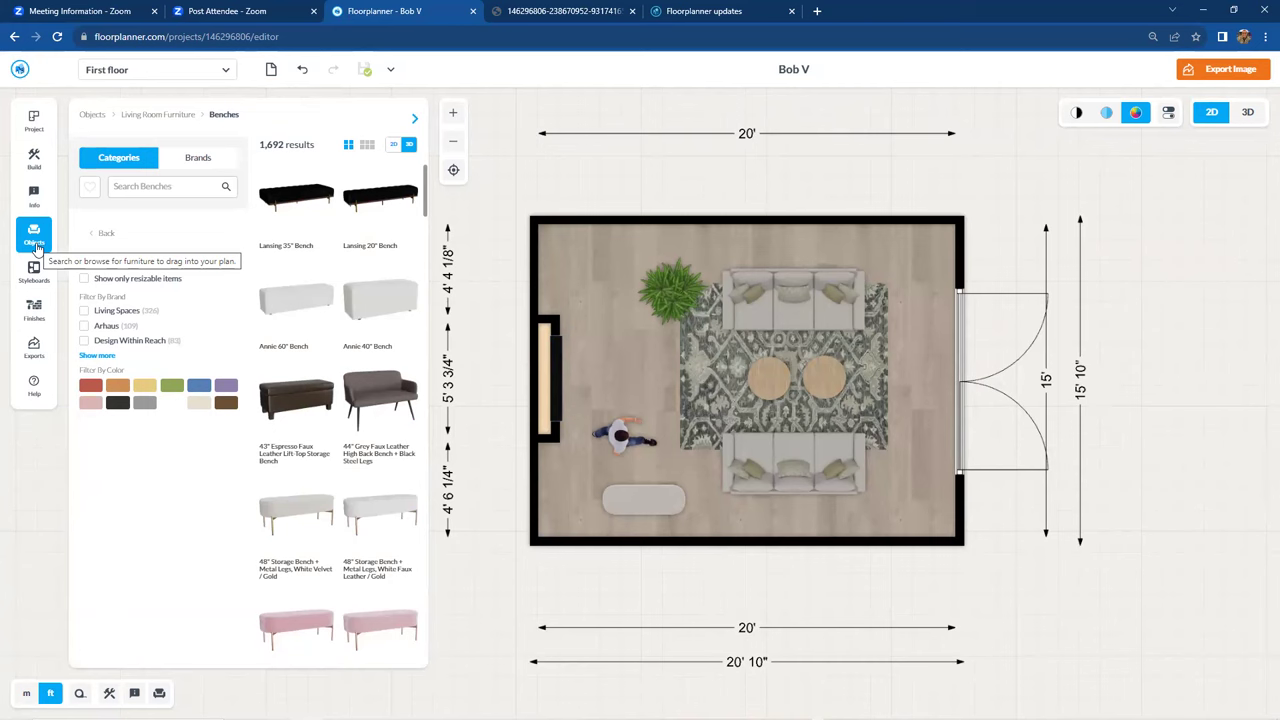
left_click(36, 246)
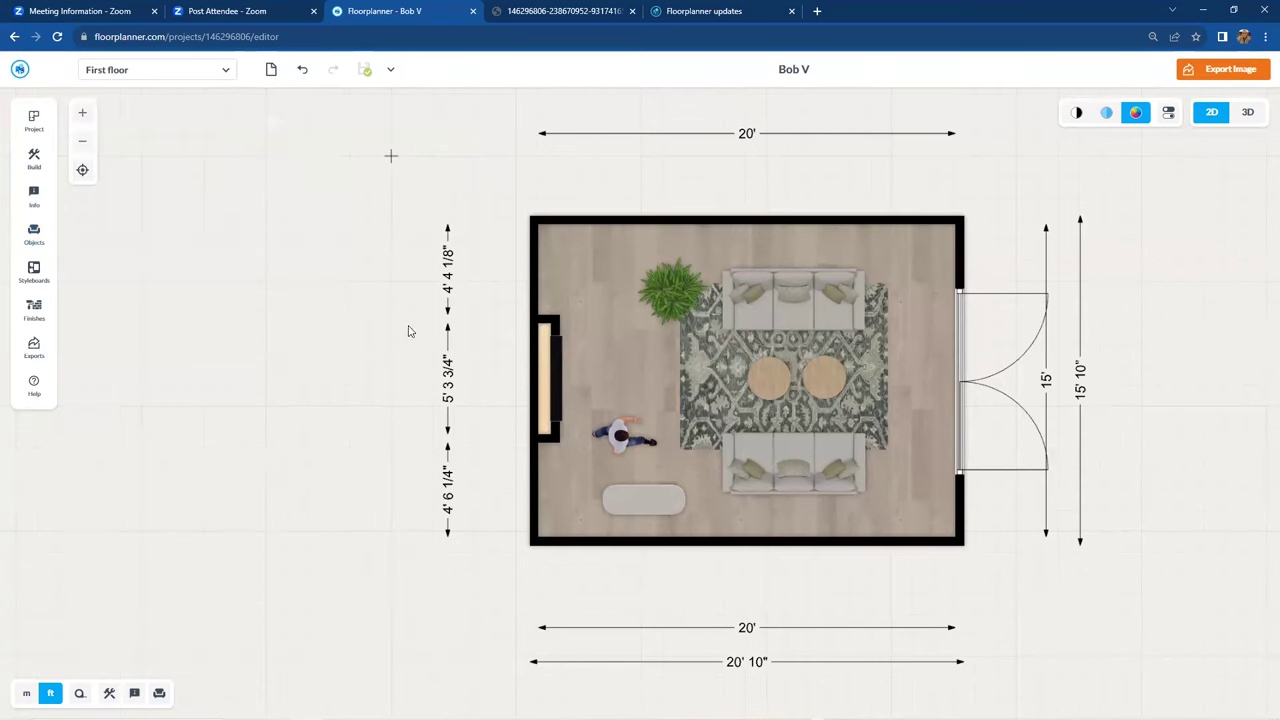
Zoom and pan the plan so the room with the new bench is centred, with the furniture catalogue closed
scroll(460, 329, "up", 3)
left_click_drag(480, 320, 145, 270)
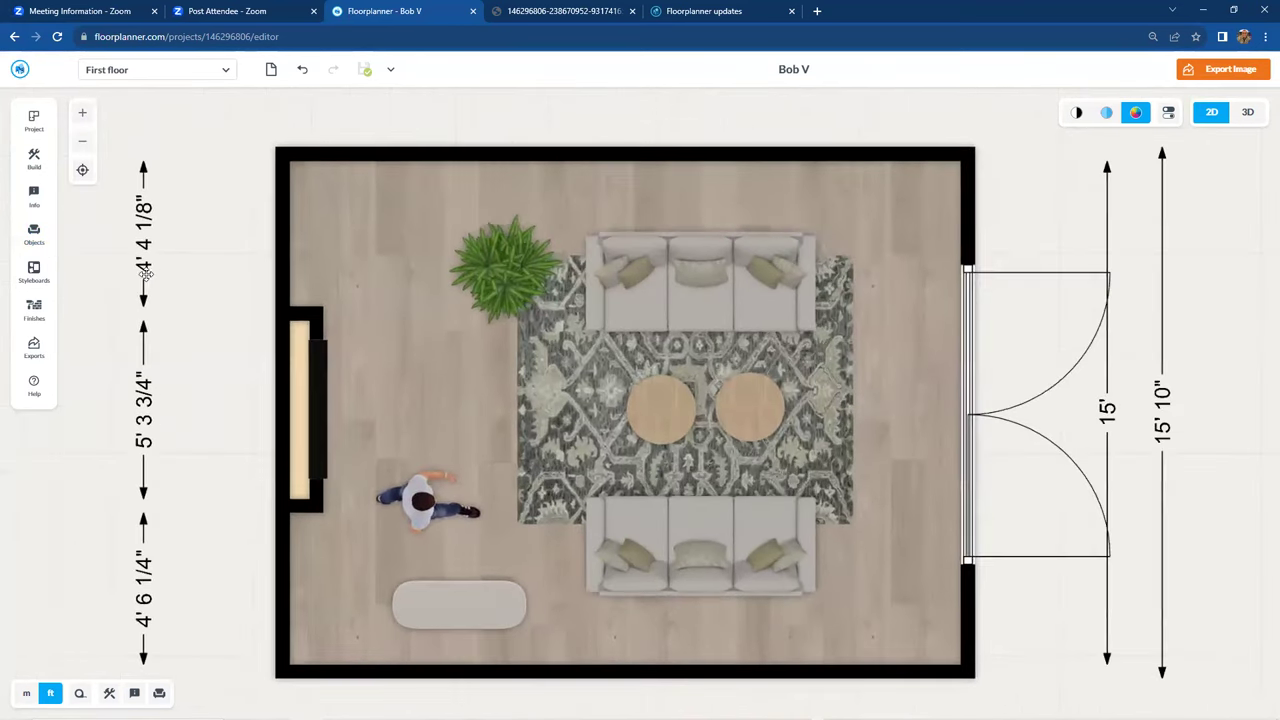
left_click_drag(160, 320, 74, 337)
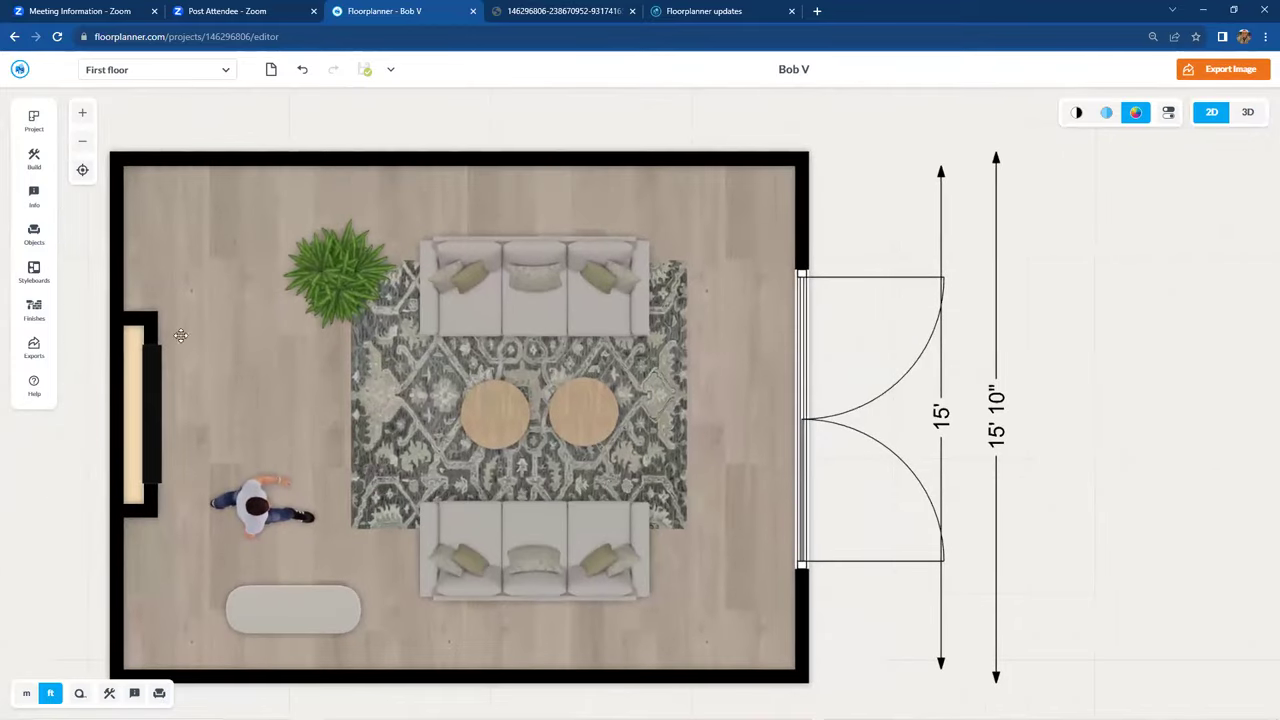
left_click_drag(180, 335, 277, 346)
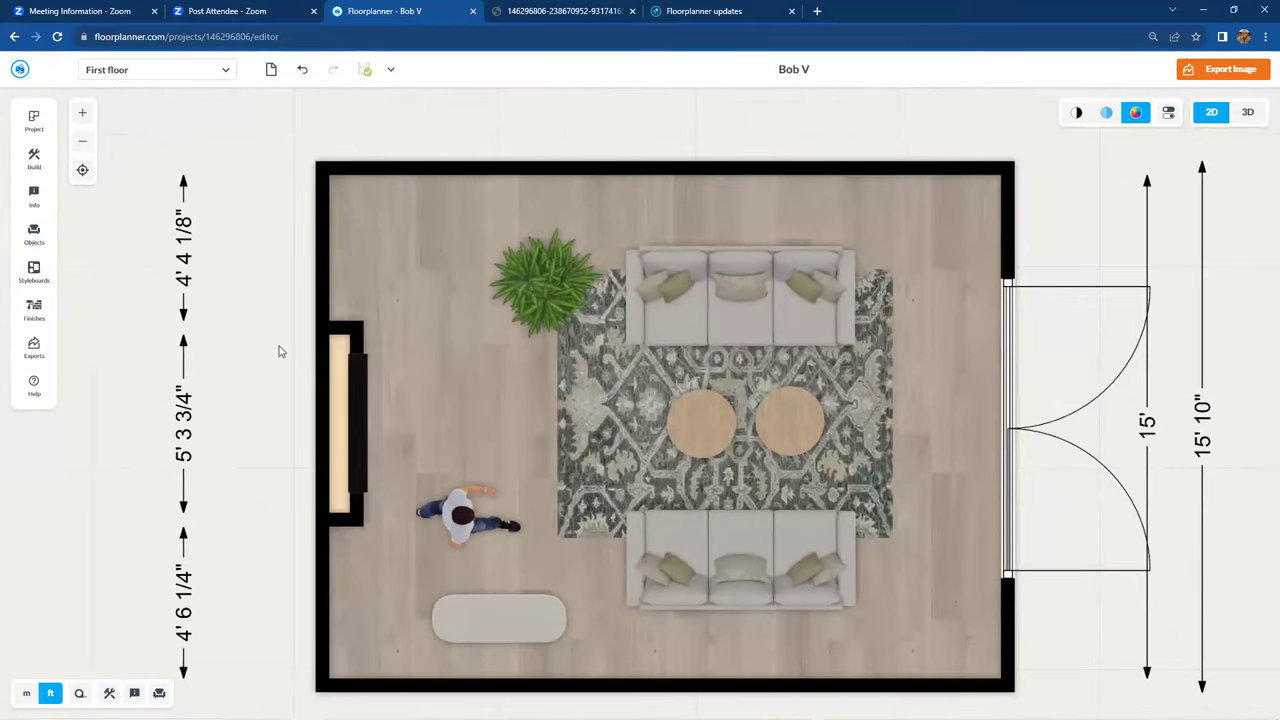
left_click(34, 236)
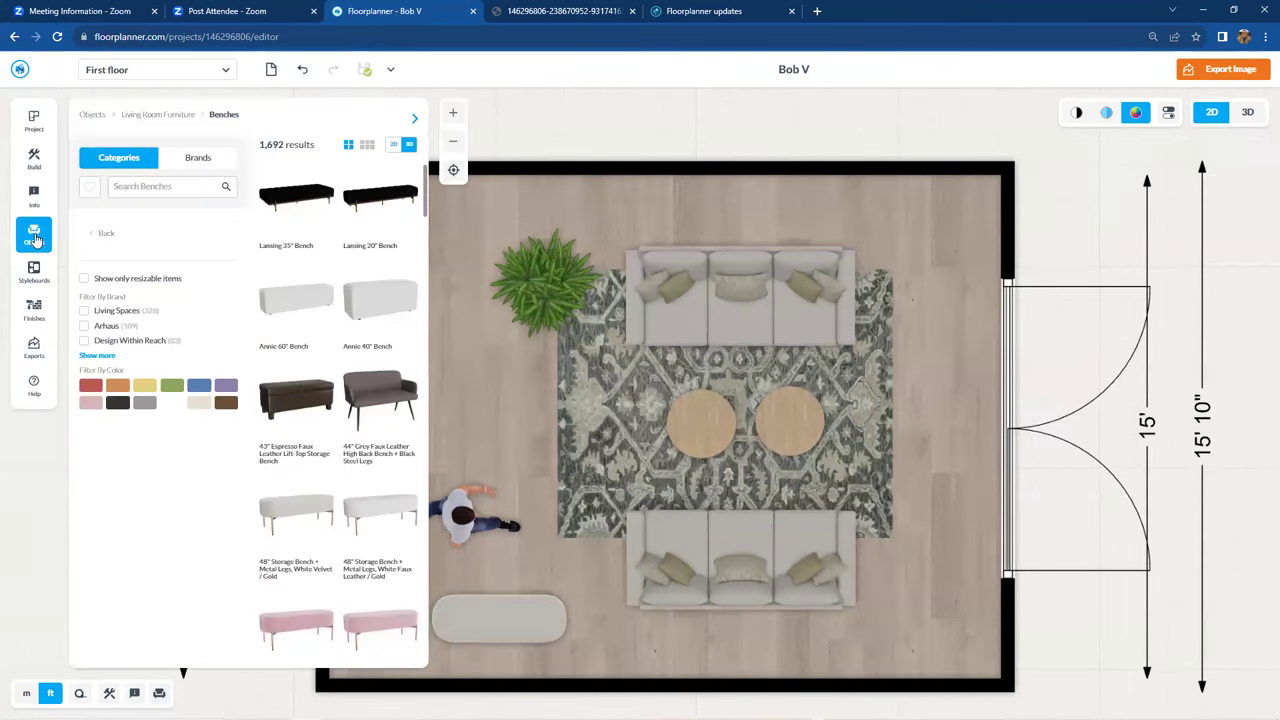
left_click(34, 236)
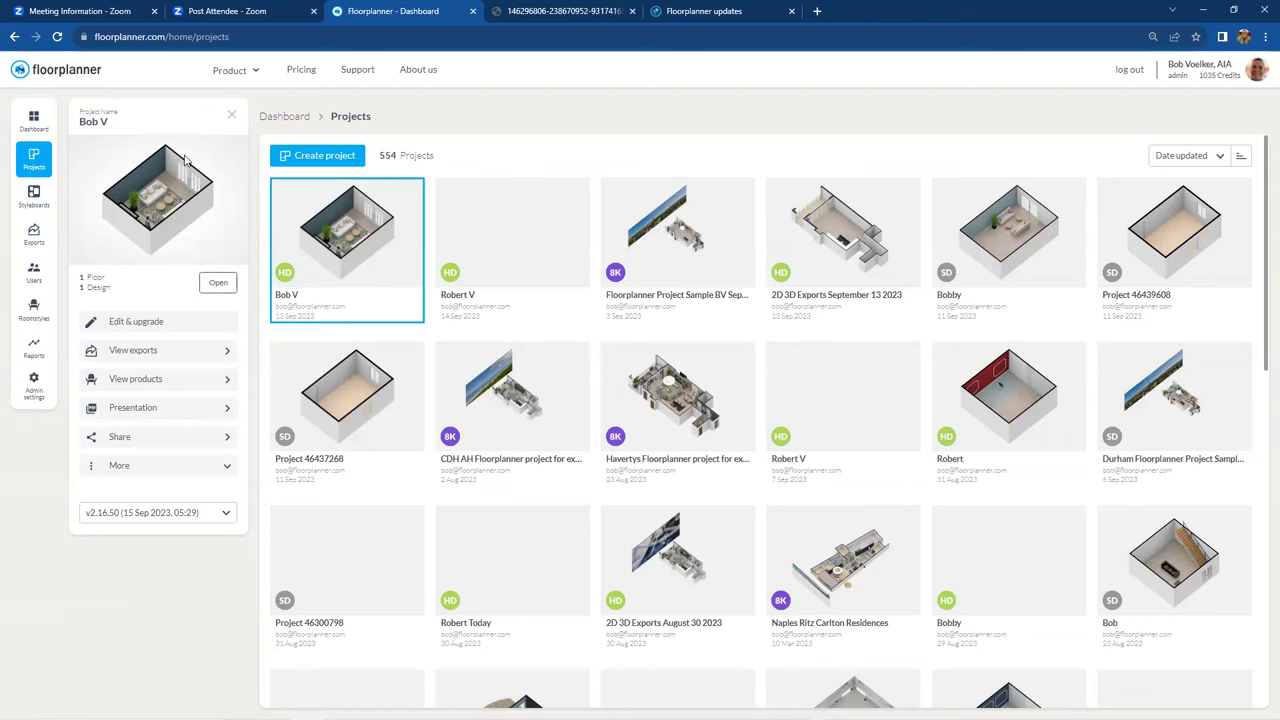
Expand More for the living room project on the dashboard and reopen it in the editor
left_click(177, 466)
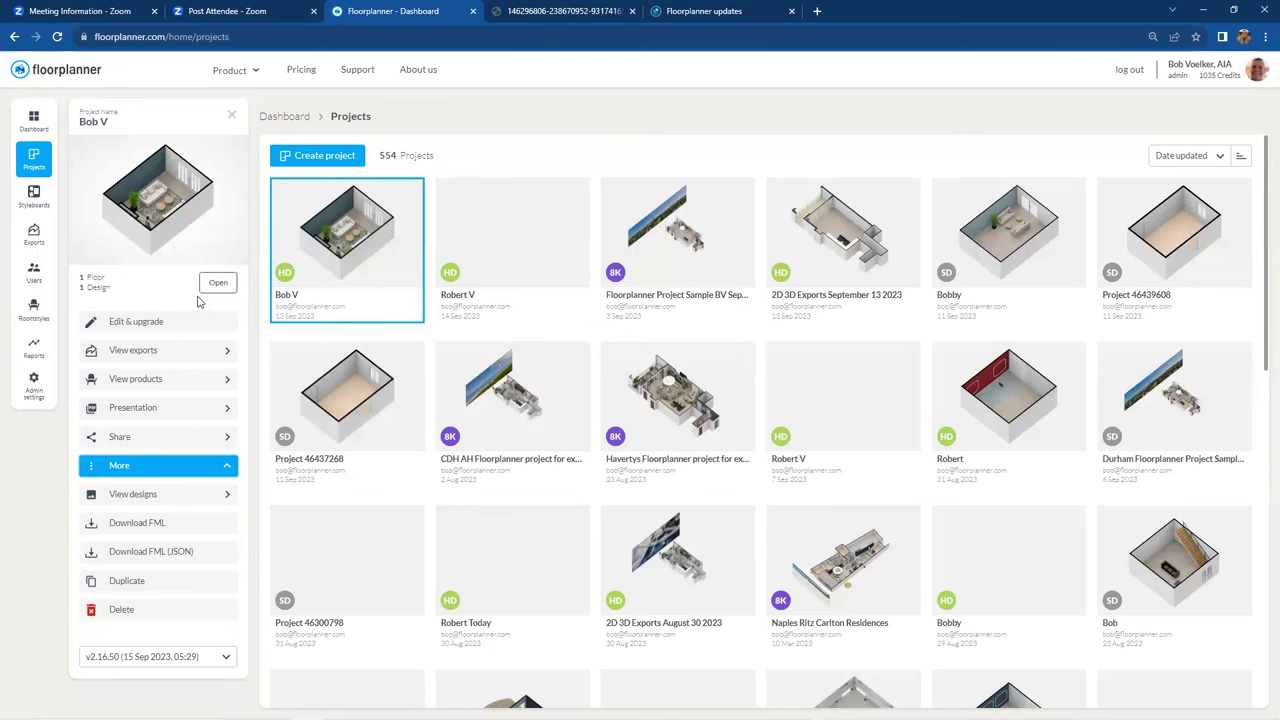
left_click(354, 242)
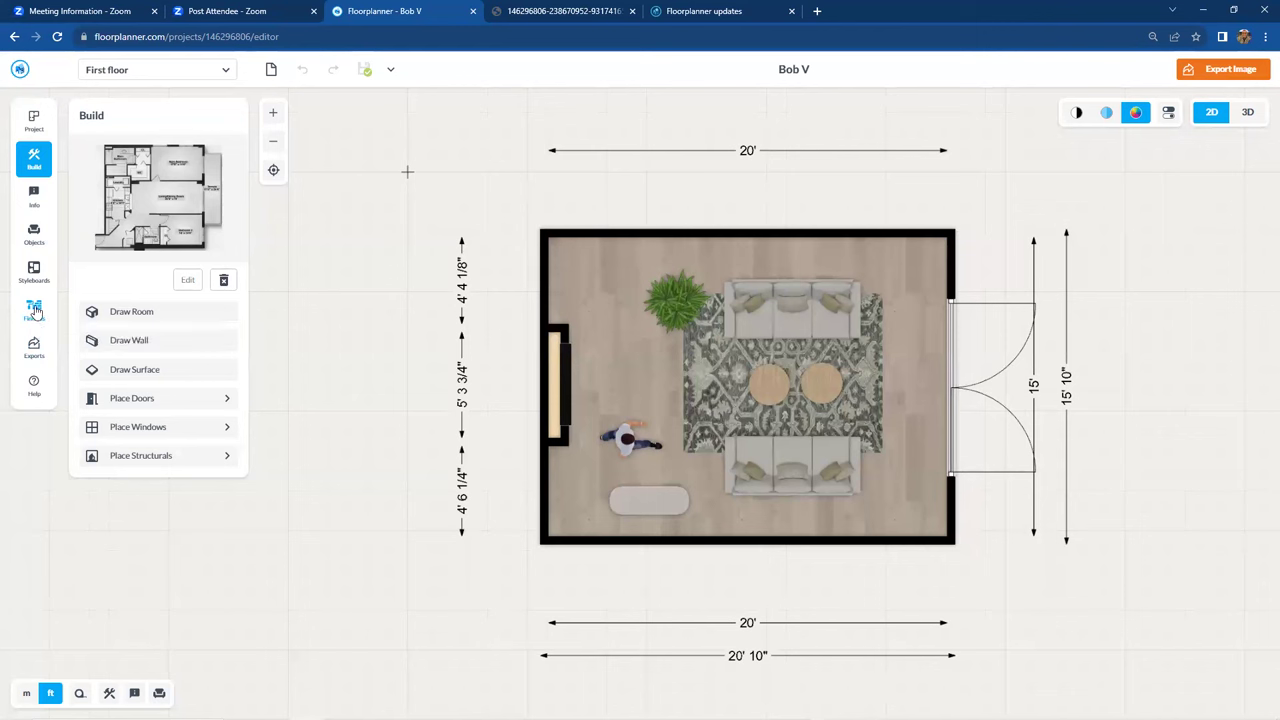
Browse the material categories in the combined Finishes panel, then return to the Floorplanner updates blog
left_click(34, 312)
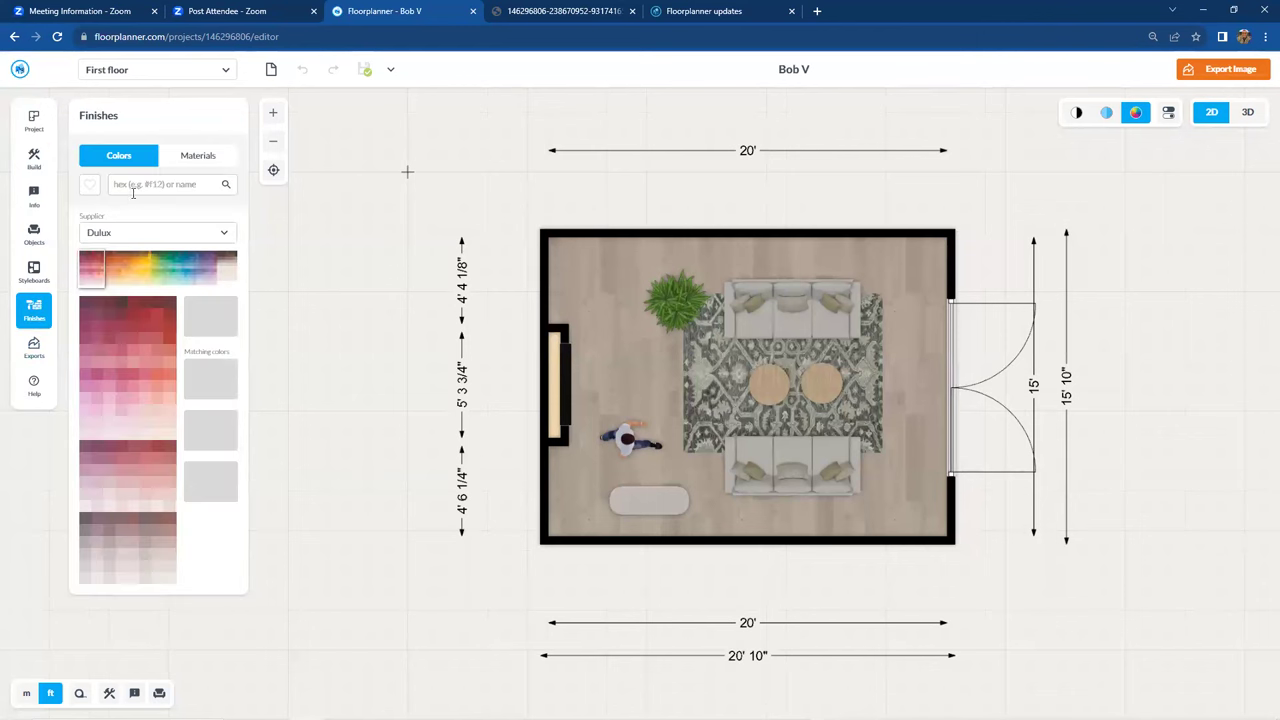
left_click(196, 158)
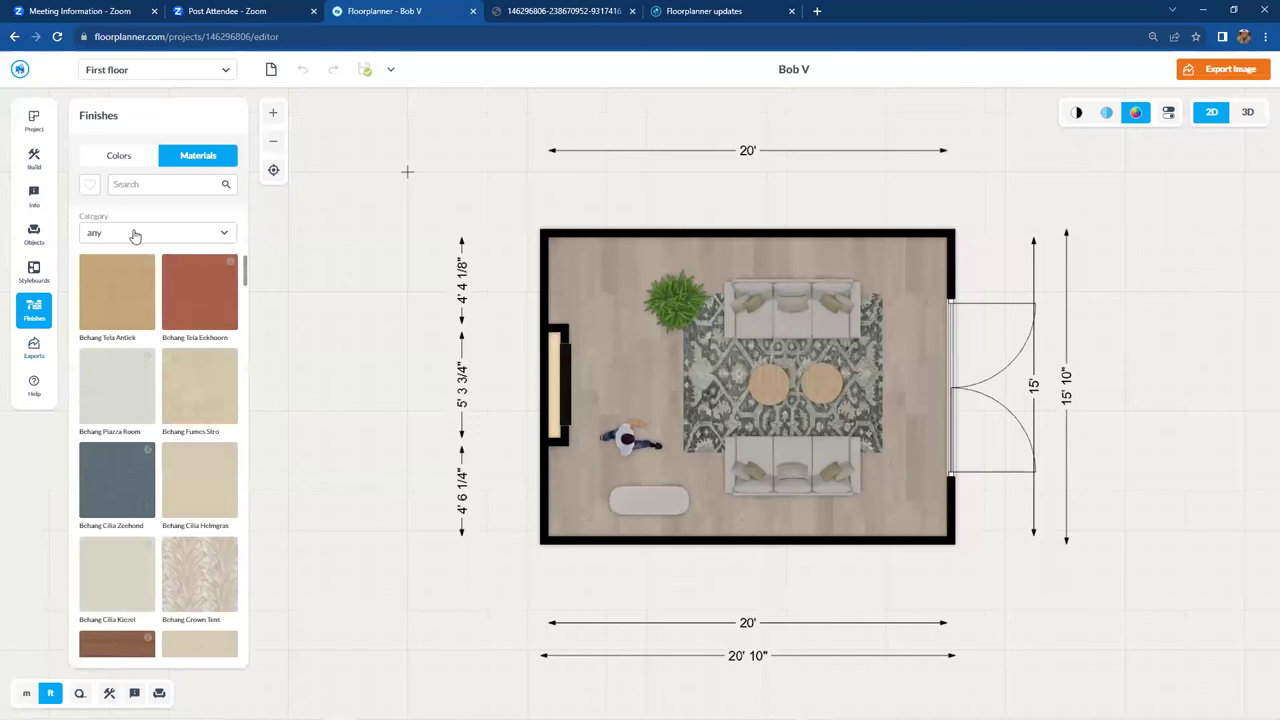
left_click(221, 238)
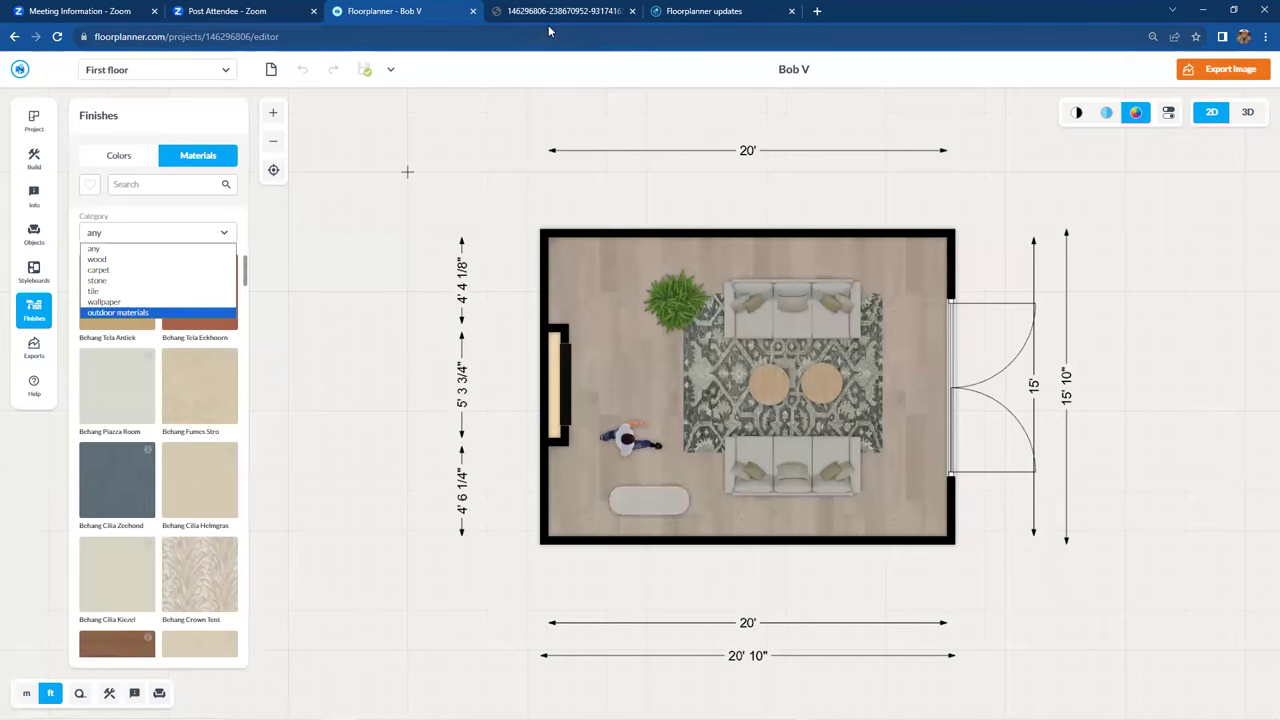
left_click(685, 12)
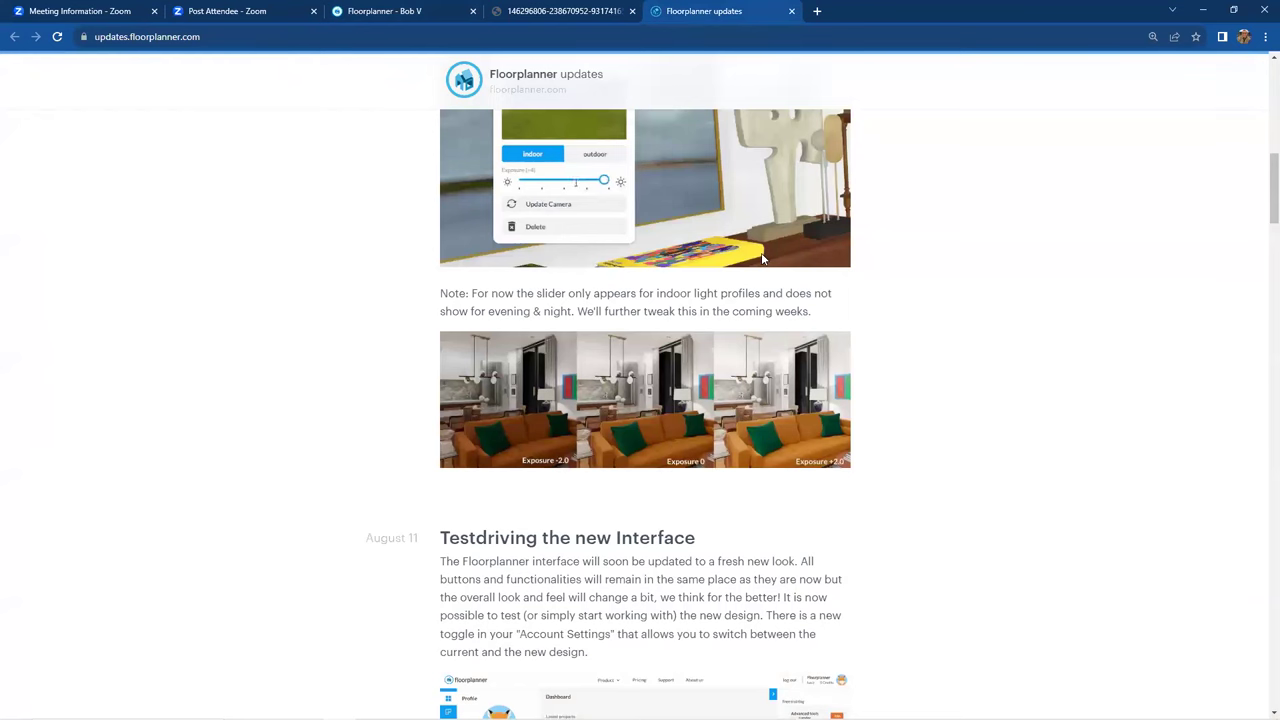
Scroll the updates blog past the Exposure slider post to the August 17 Interface update entry
scroll(762, 259, "up", 3)
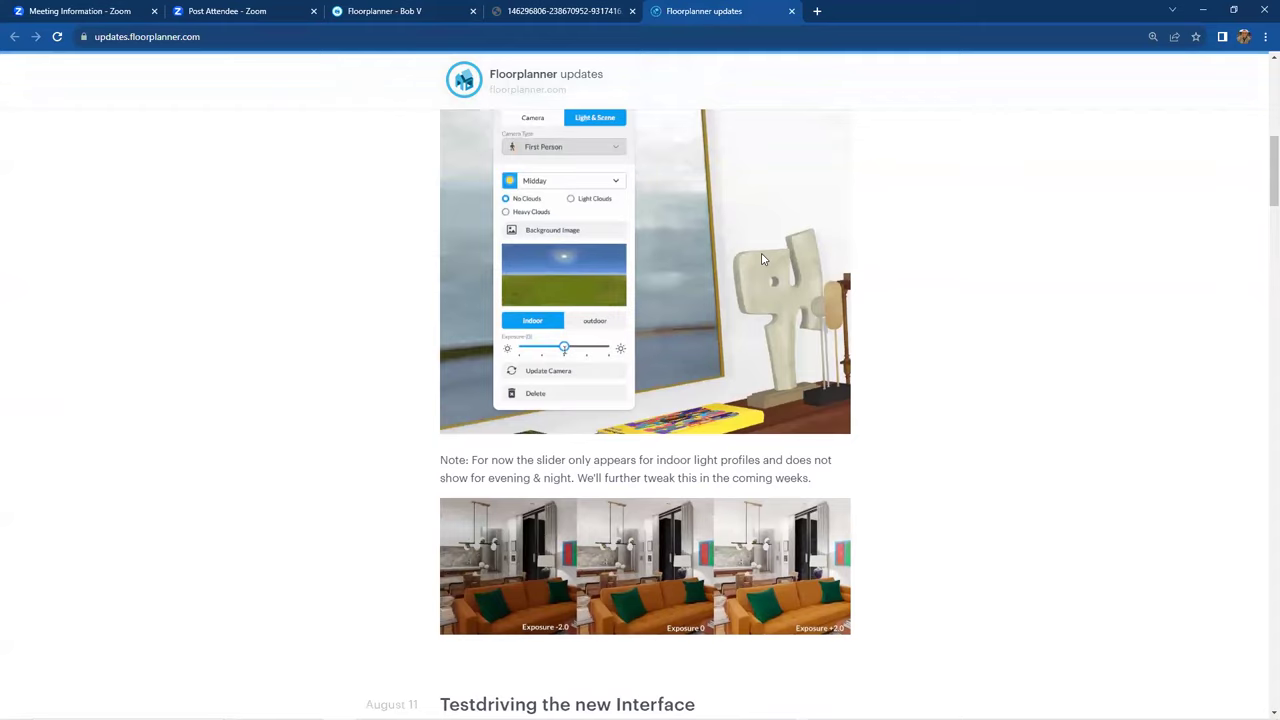
scroll(762, 259, "up", 1)
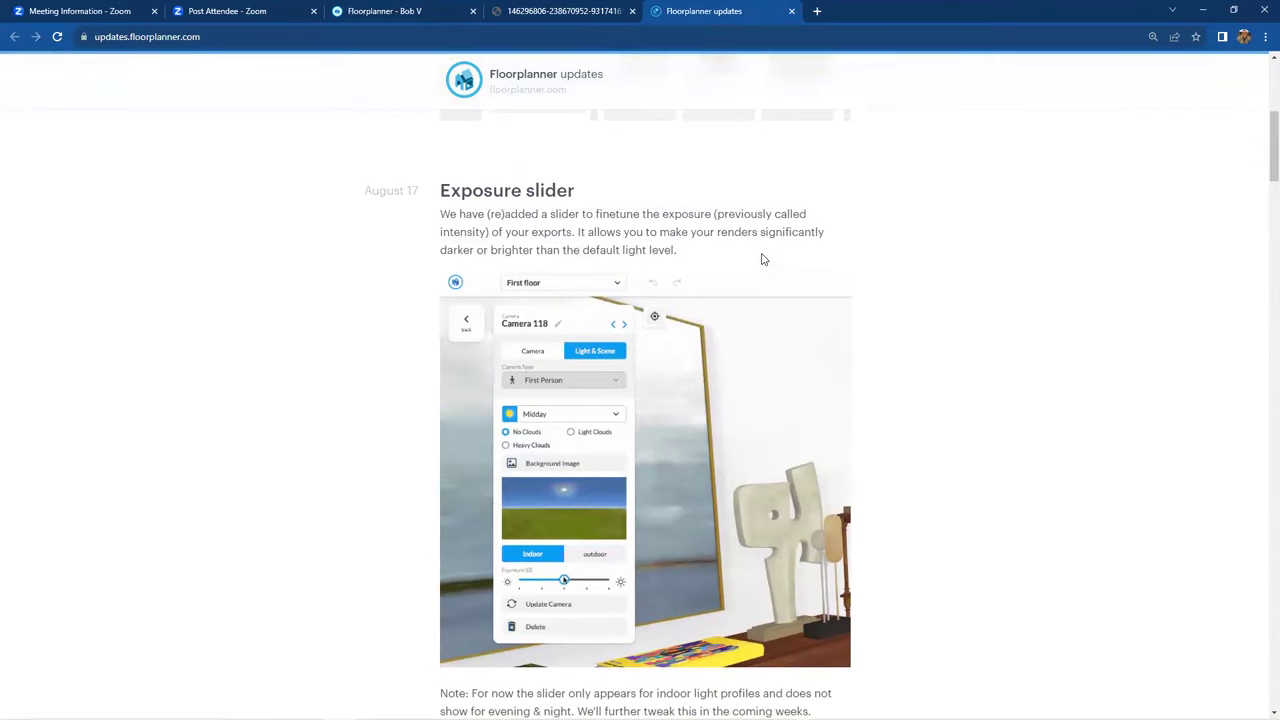
scroll(762, 259, "down", 1)
scroll(762, 259, "down", 1)
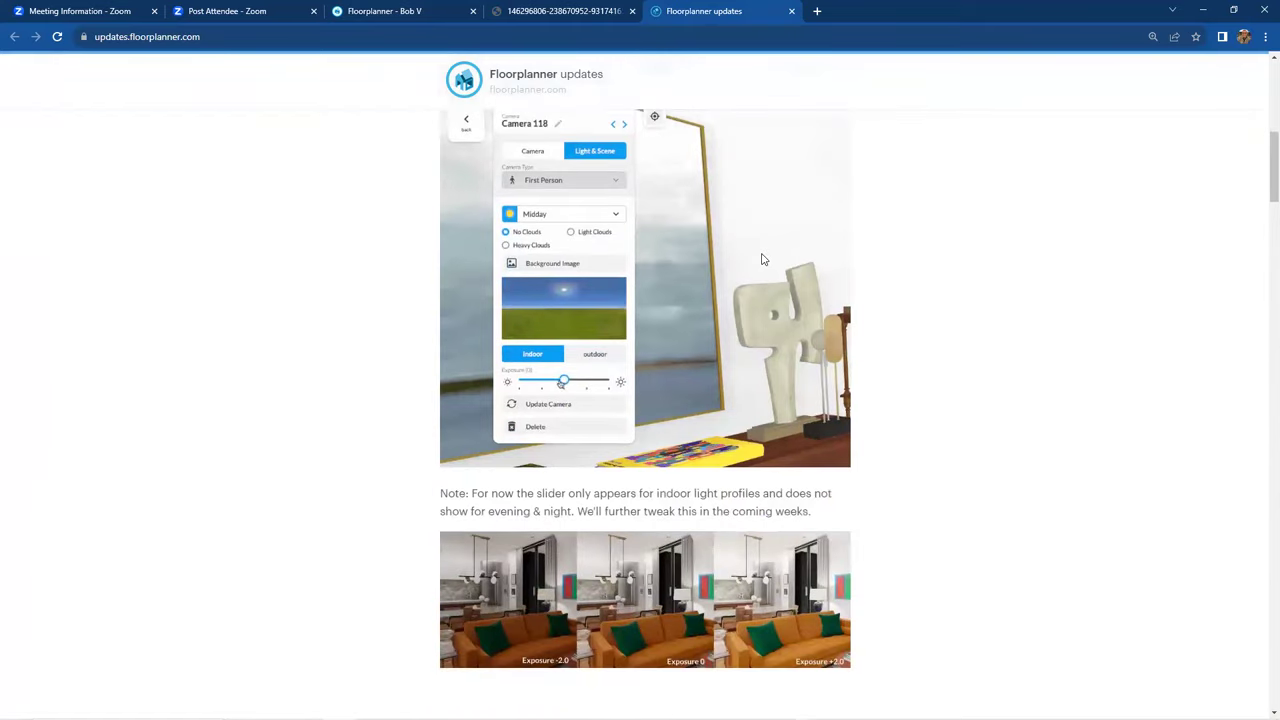
scroll(762, 259, "down", 1)
scroll(762, 259, "up", 1)
scroll(762, 259, "up", 5)
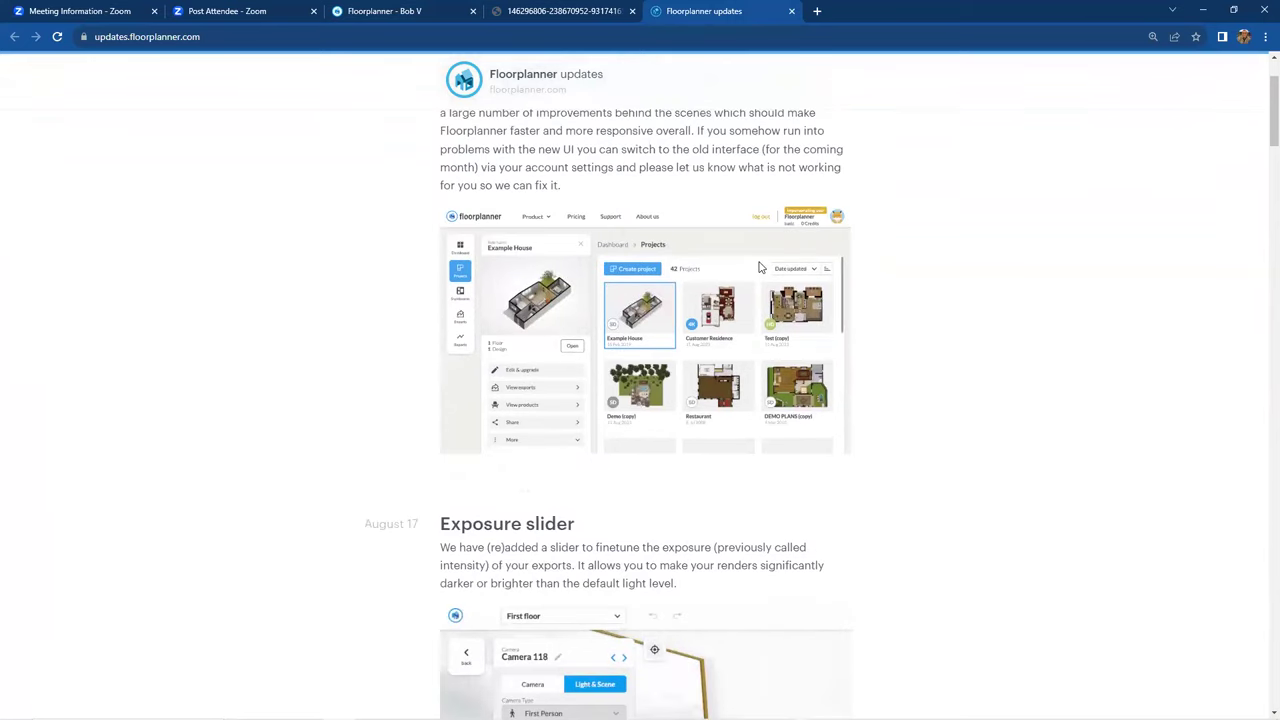
scroll(760, 265, "up", 2)
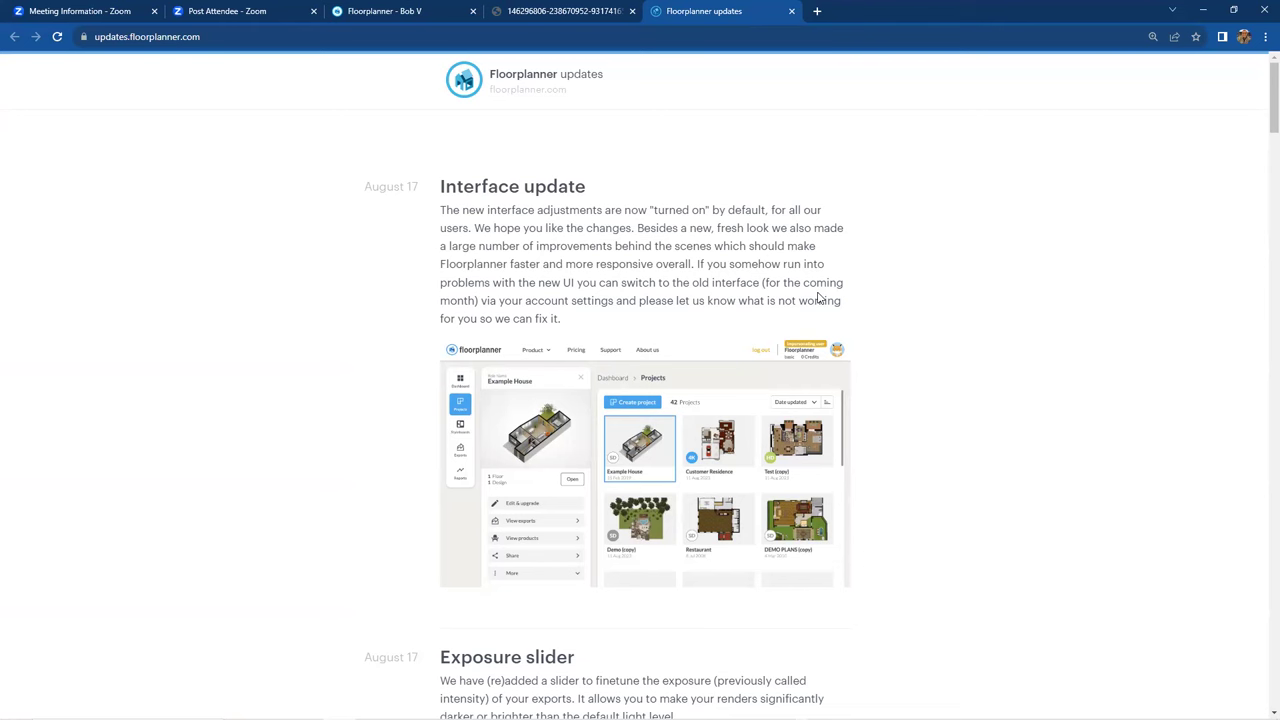
scroll(818, 298, "down", 2)
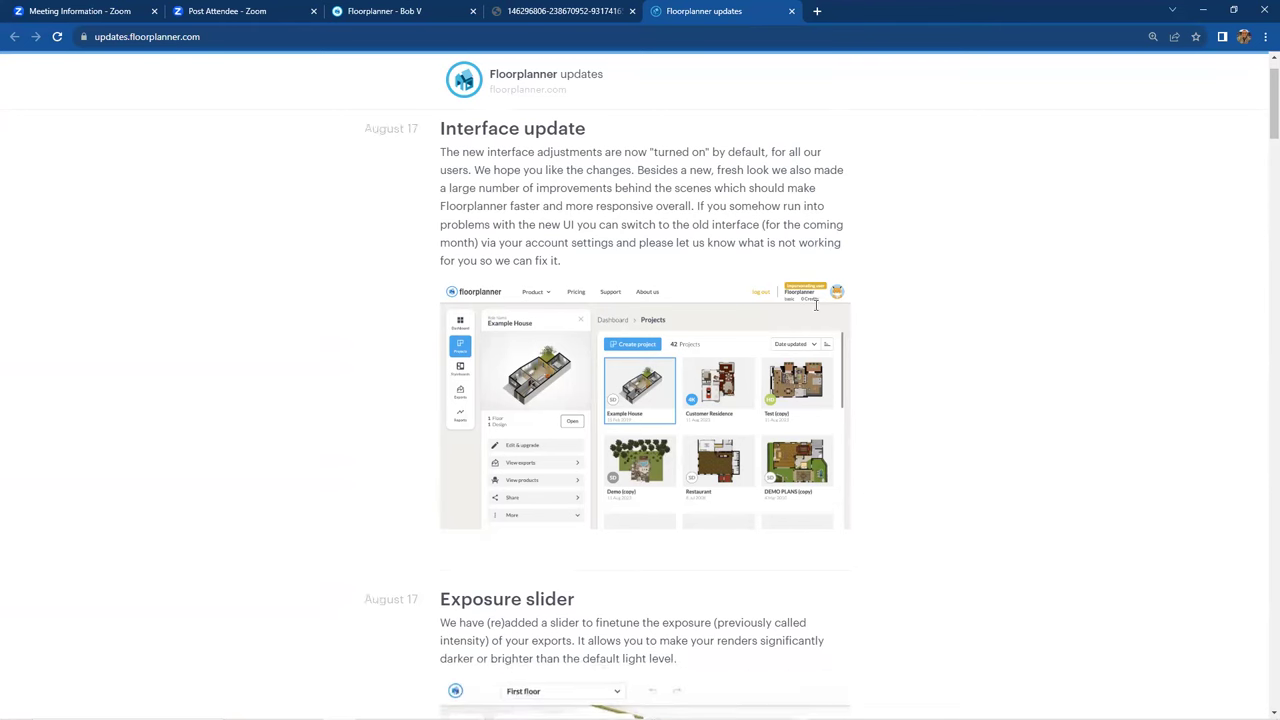
scroll(817, 300, "up", 2)
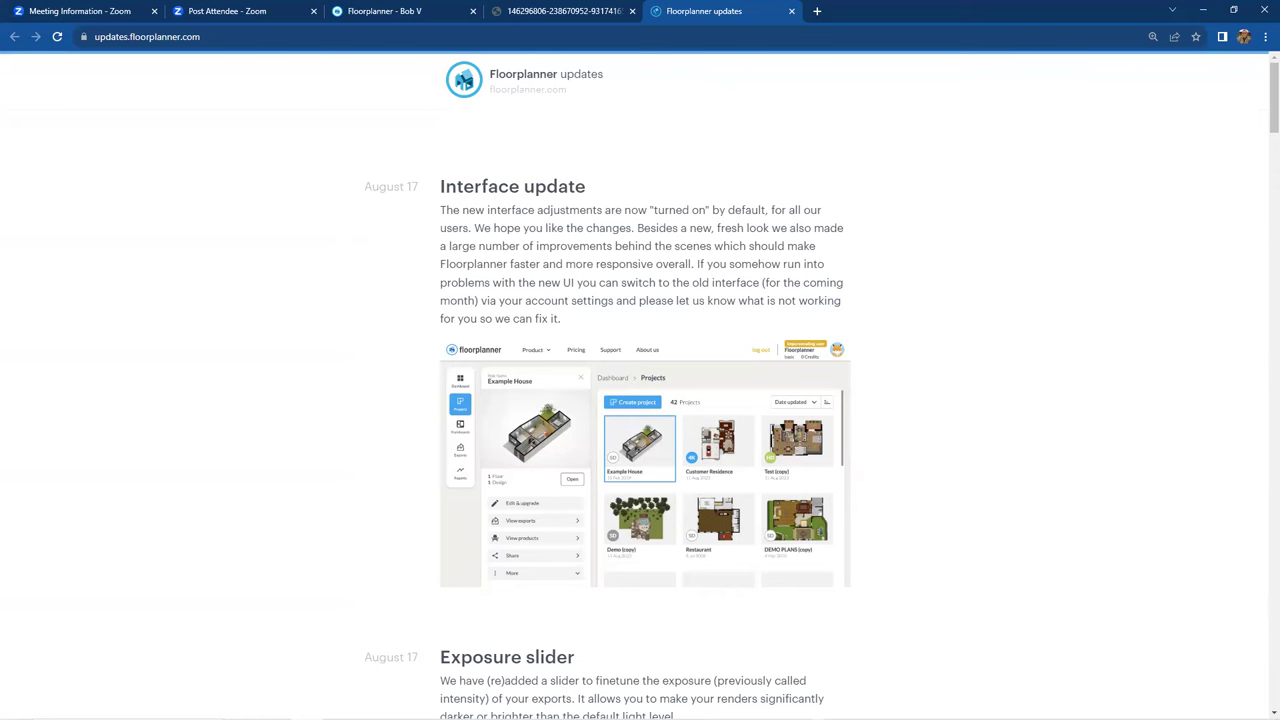
mouse_move(817, 716)
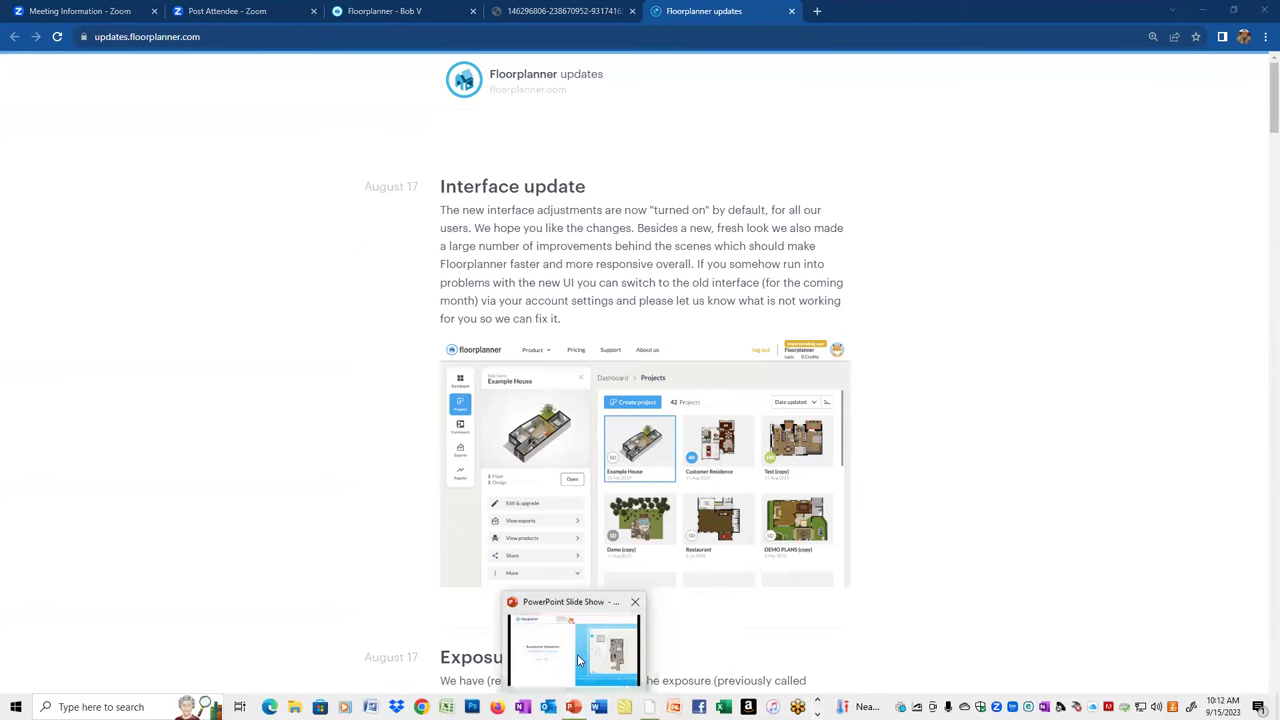
Return to the PowerPoint slide show from the Windows taskbar
left_click(580, 655)
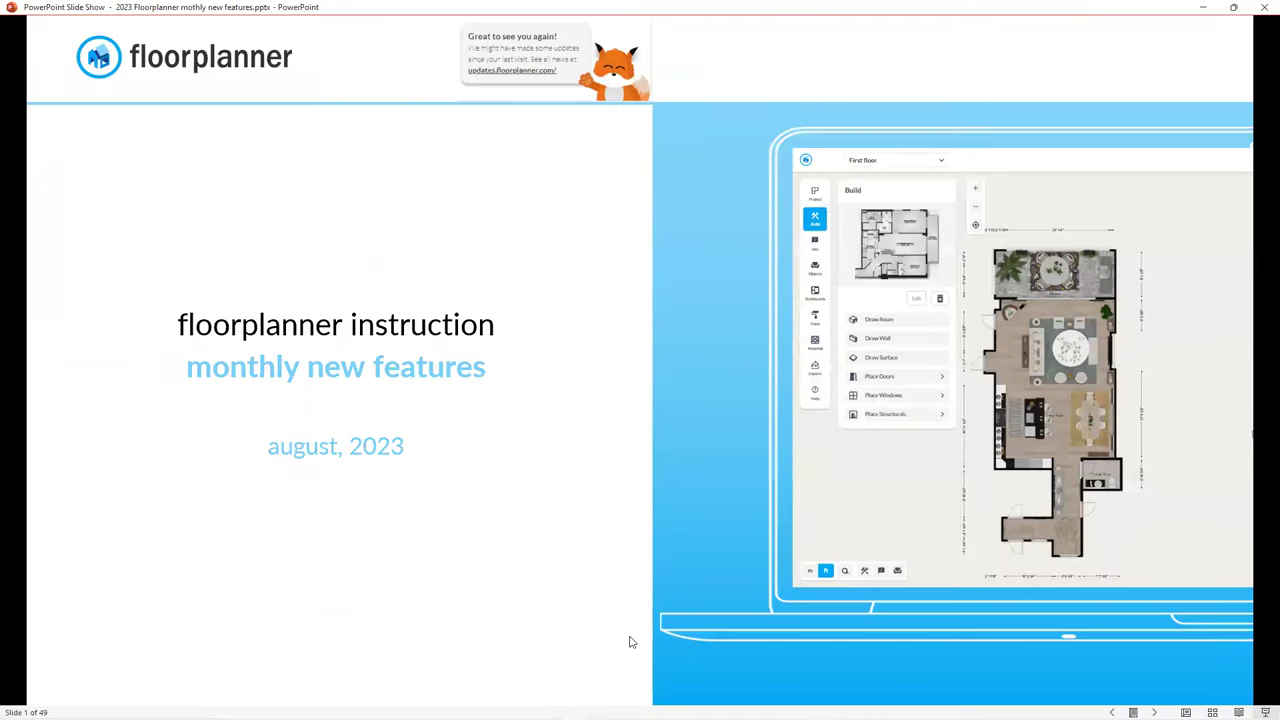